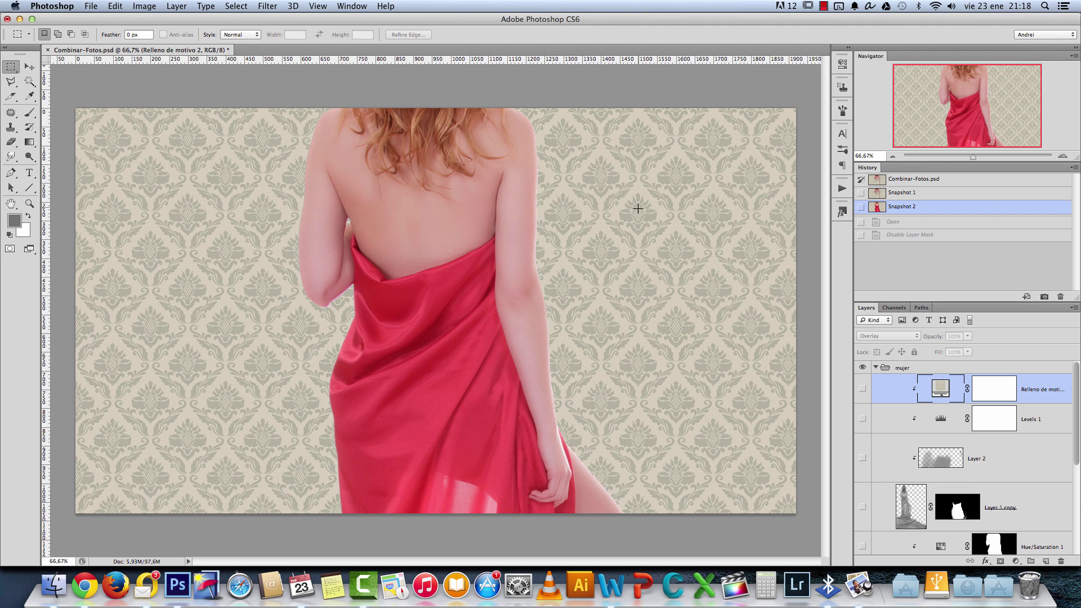
Compare the blended wallpaper-dress version in Snapshot 1 with the red-dress version in Snapshot 2, ending on Snapshot 1.
left_click(902, 193)
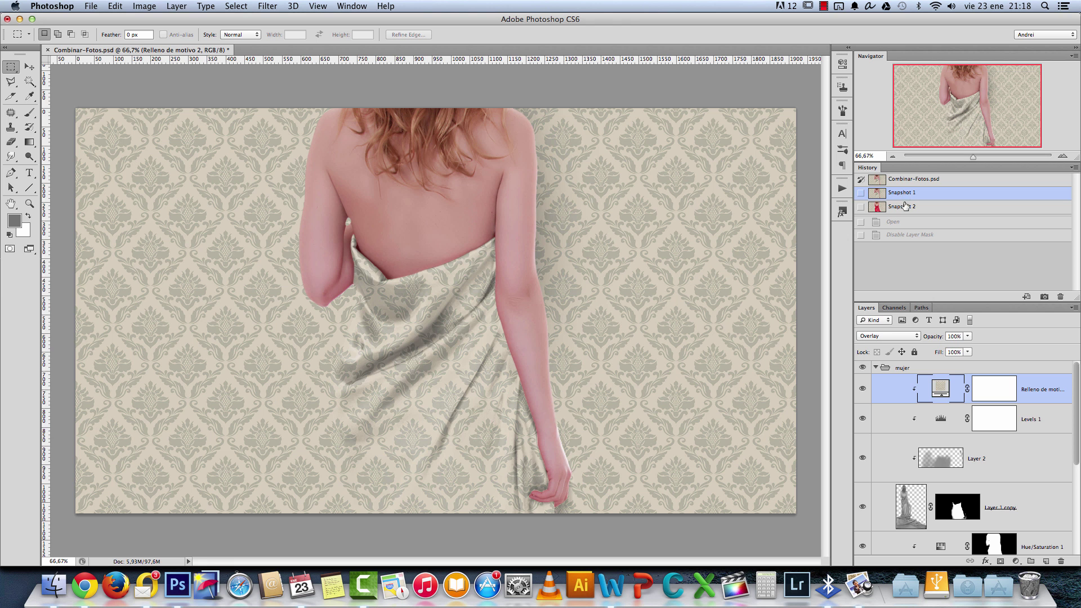
left_click(902, 206)
left_click(902, 194)
left_click(901, 194)
Create a new white RGB document 1920 pixels wide and 1080 pixels high at 72 pixels/inch.
key("super+n")
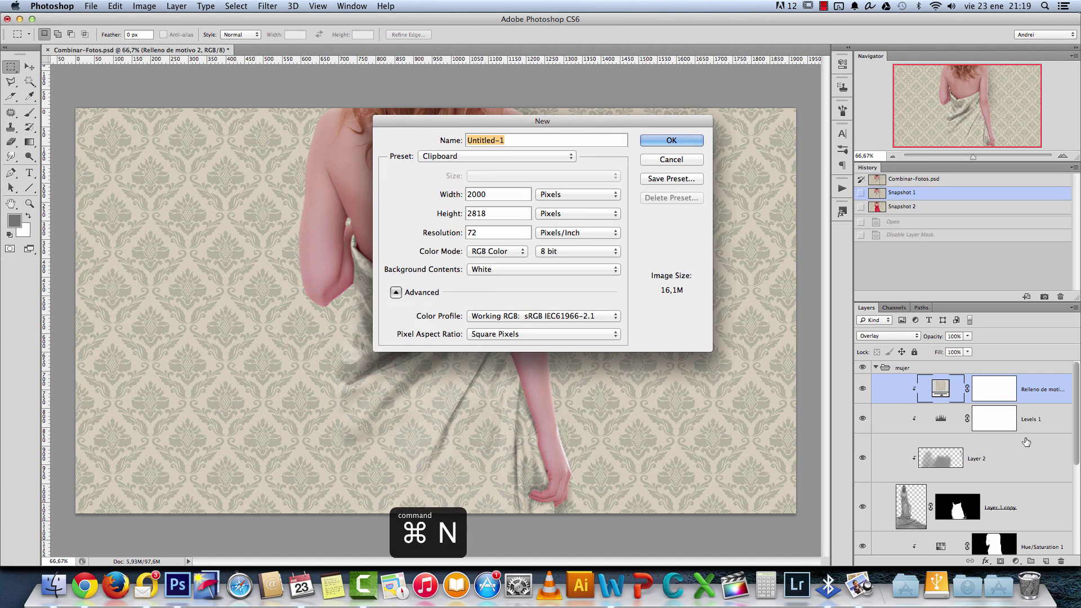
key("Tab")
type("1920")
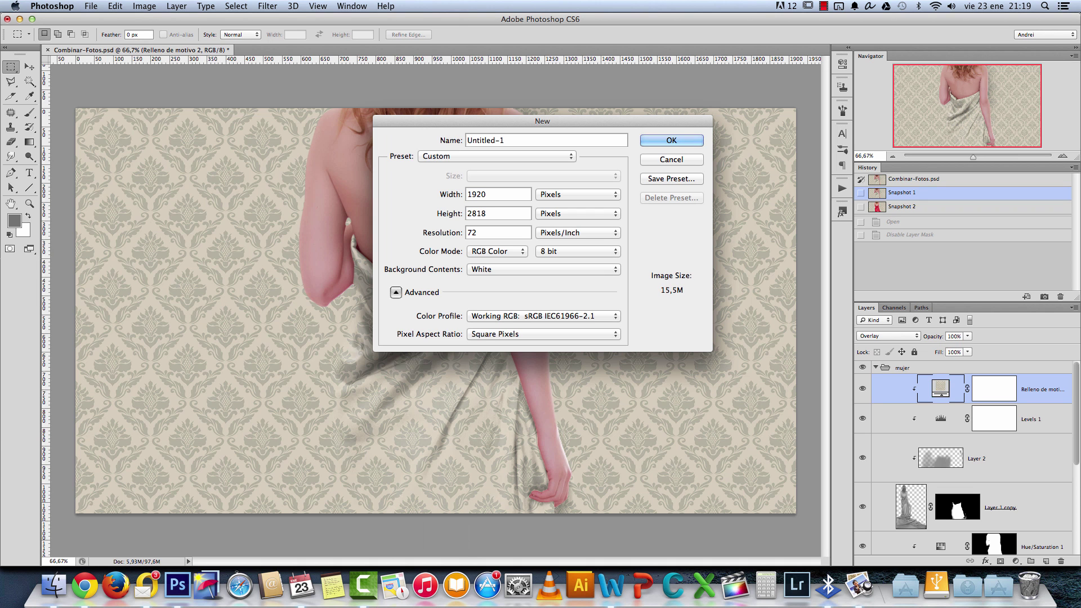
key("Tab")
type("1080")
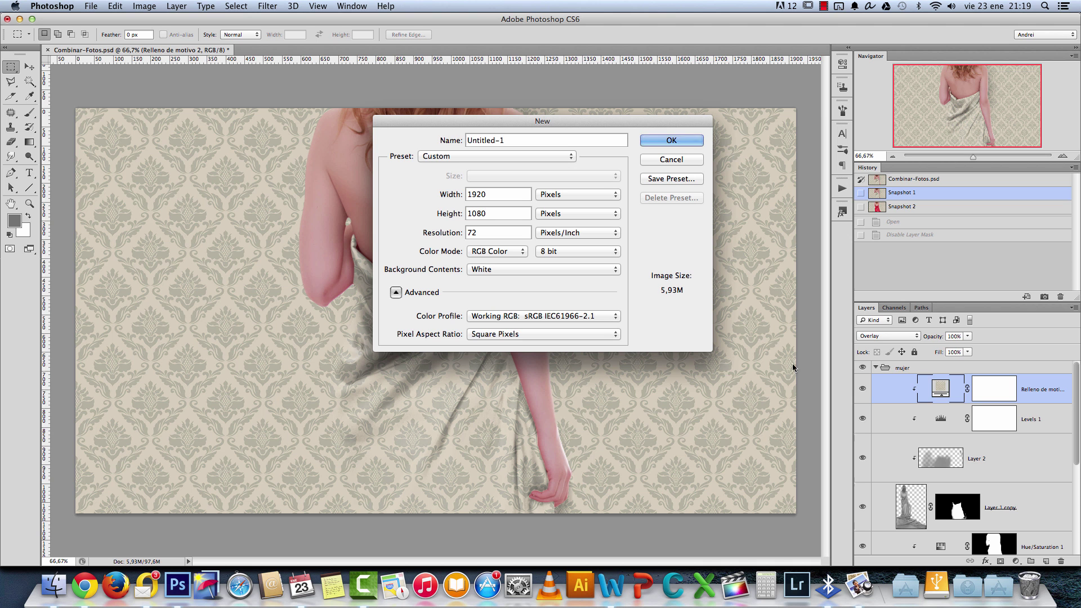
left_click(676, 141)
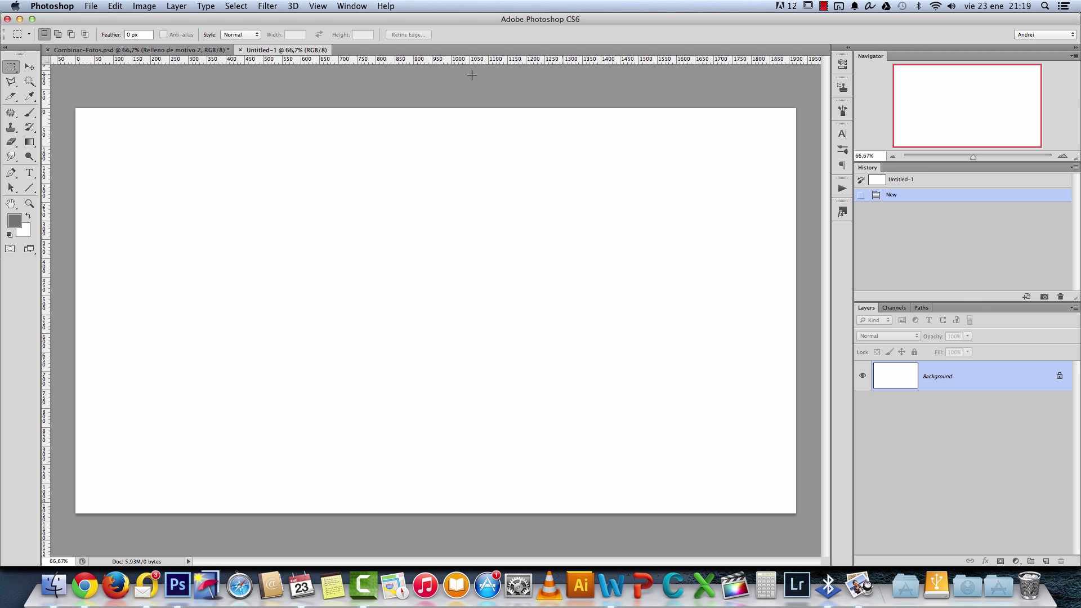
left_click(182, 51)
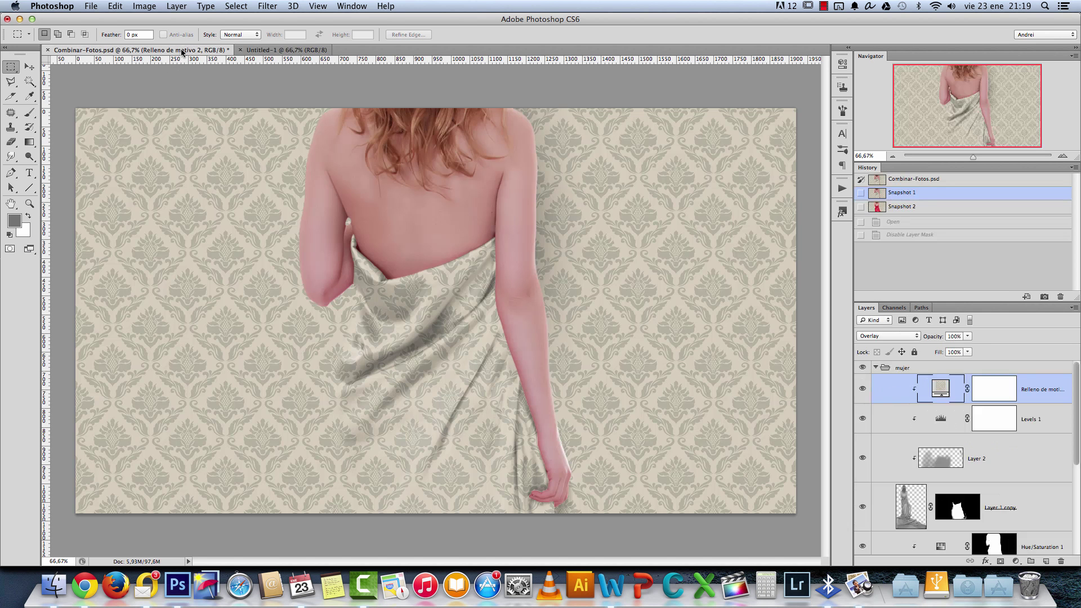
left_click(257, 50)
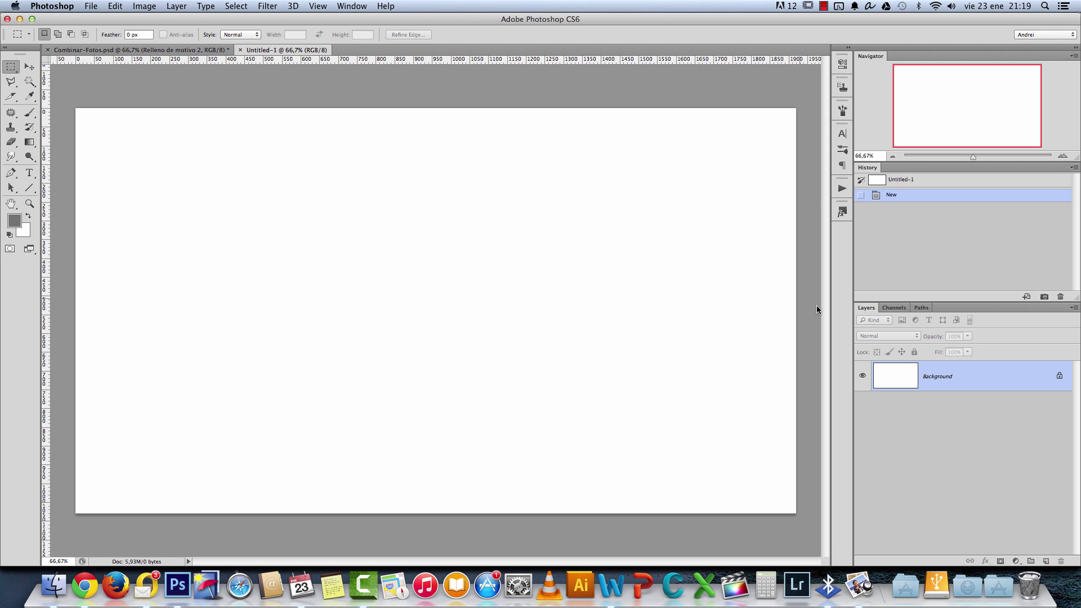
left_click(1015, 561)
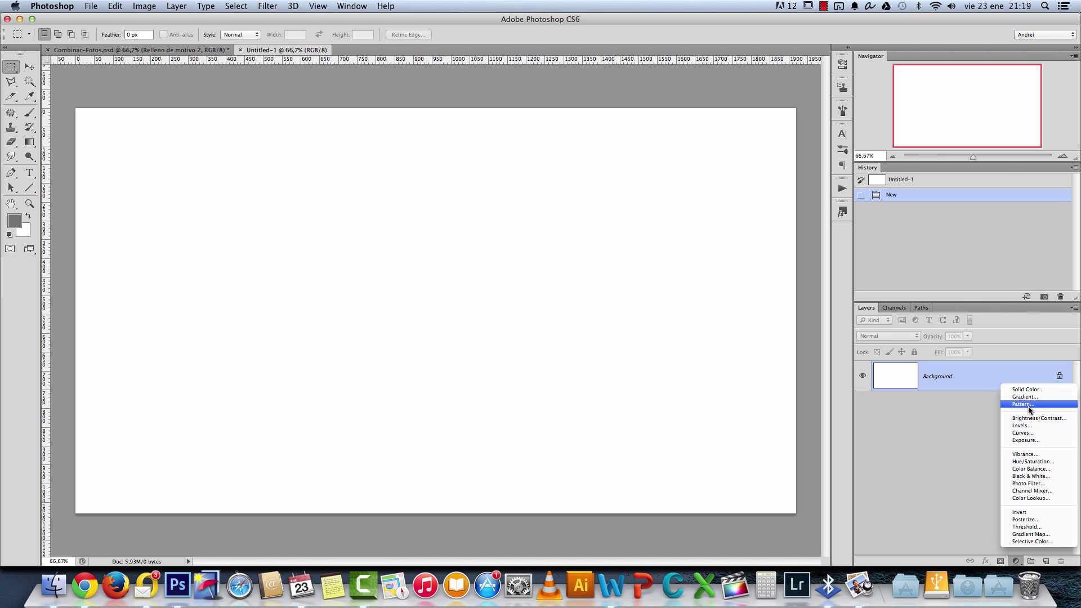
left_click(167, 475)
Open the image Classic vintage wallpaper.jpg from the wallpaper folder.
key("super+o")
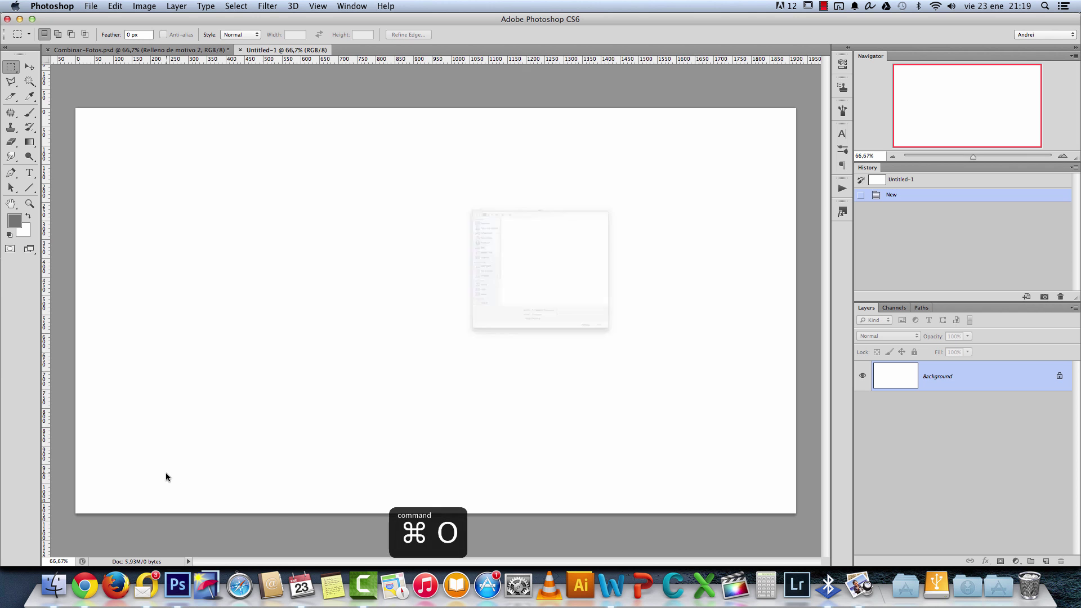
double_click(585, 89)
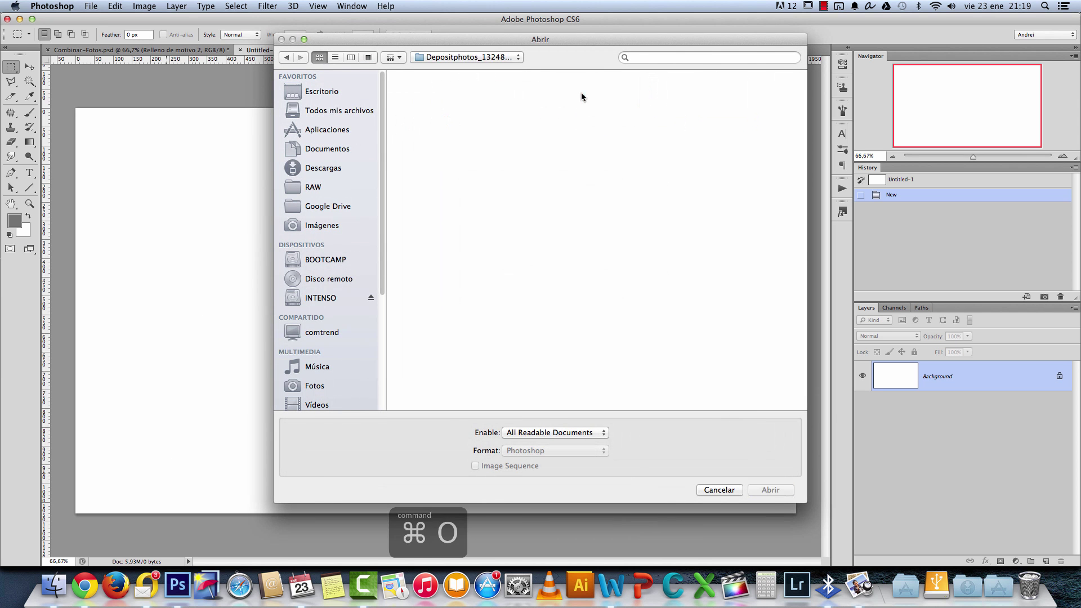
left_click(500, 95)
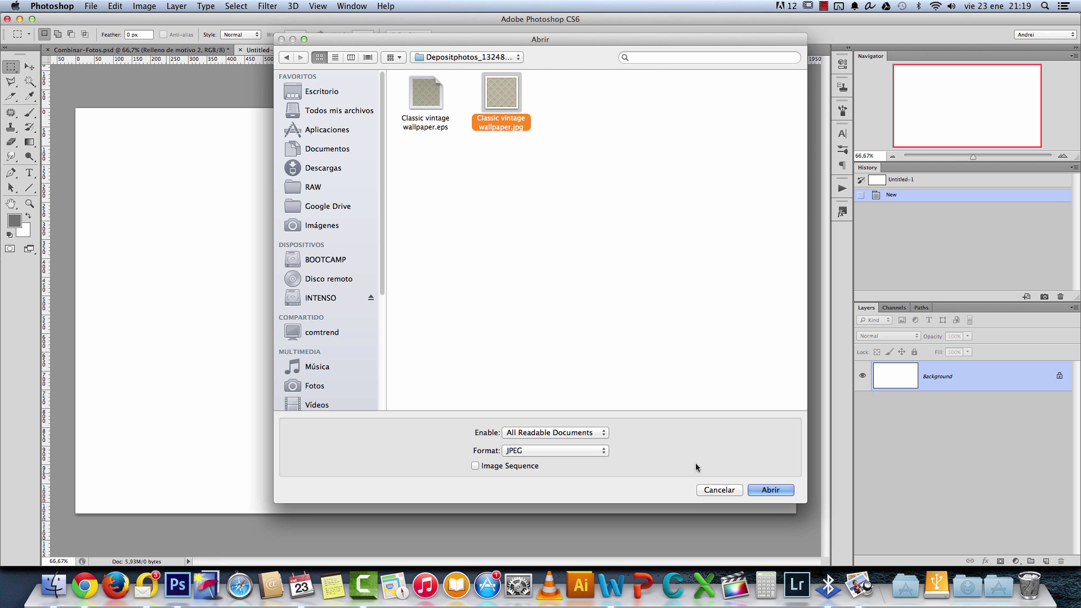
left_click(772, 489)
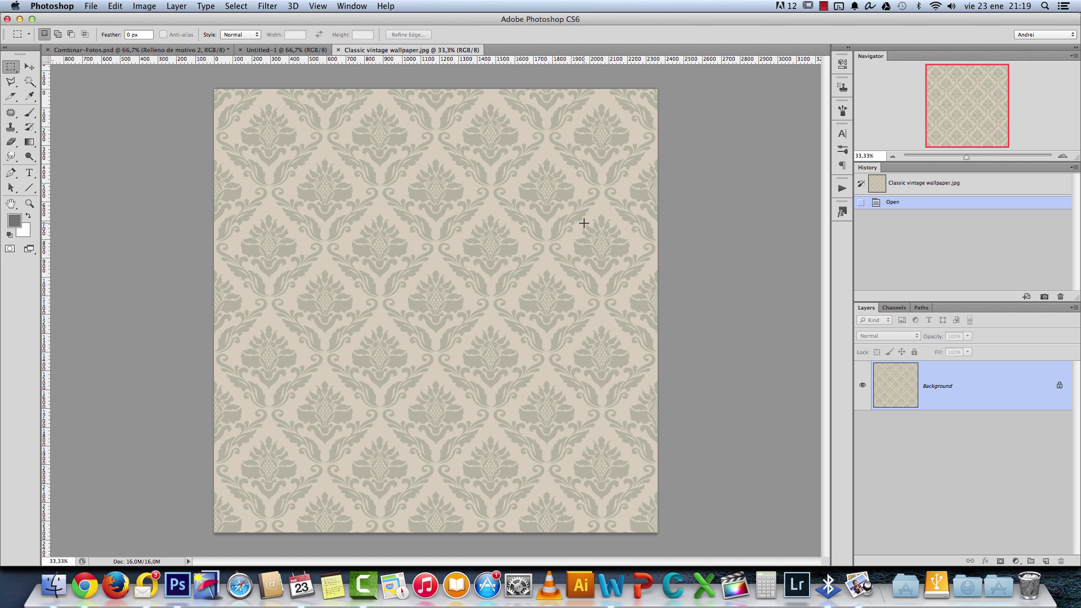
left_click(110, 7)
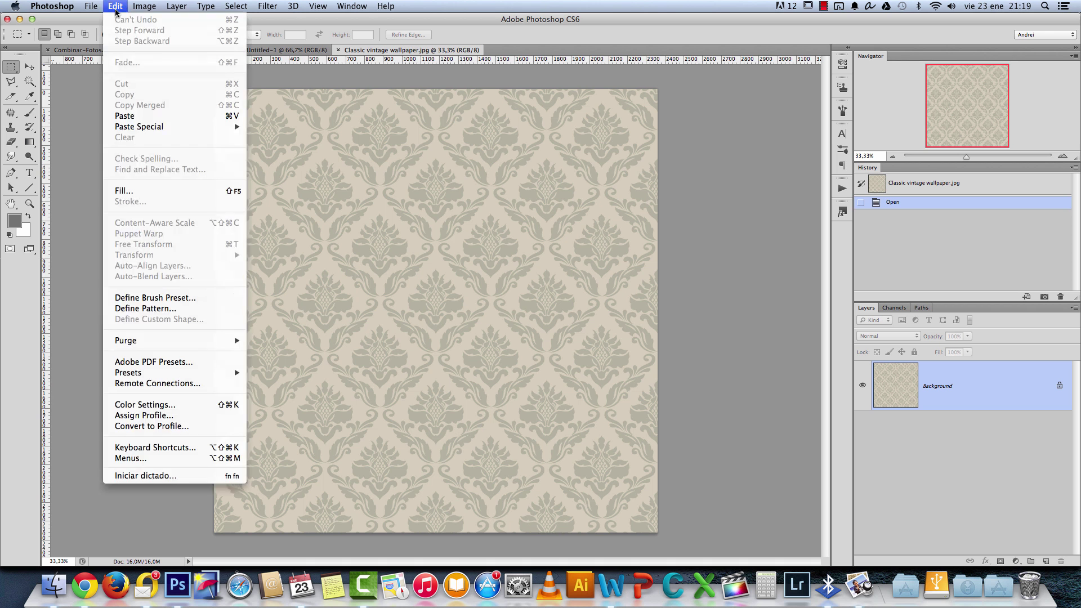
left_click(146, 308)
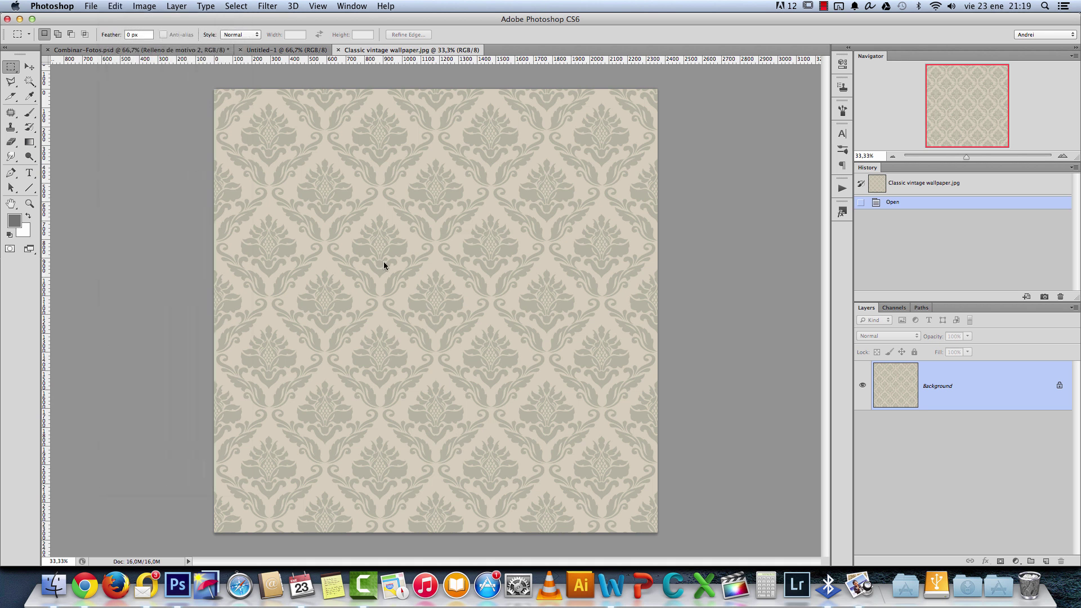
left_click(669, 286)
Resize the wallpaper image proportionally to 600 pixels wide, check it at 100%, and close it without saving.
key("alt+super+i")
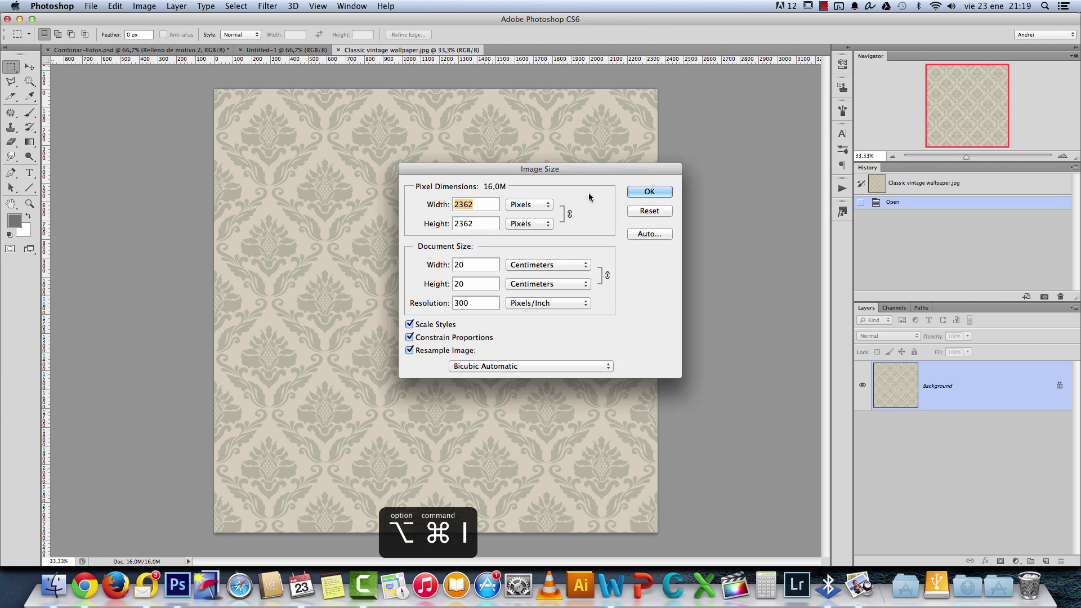
type("600")
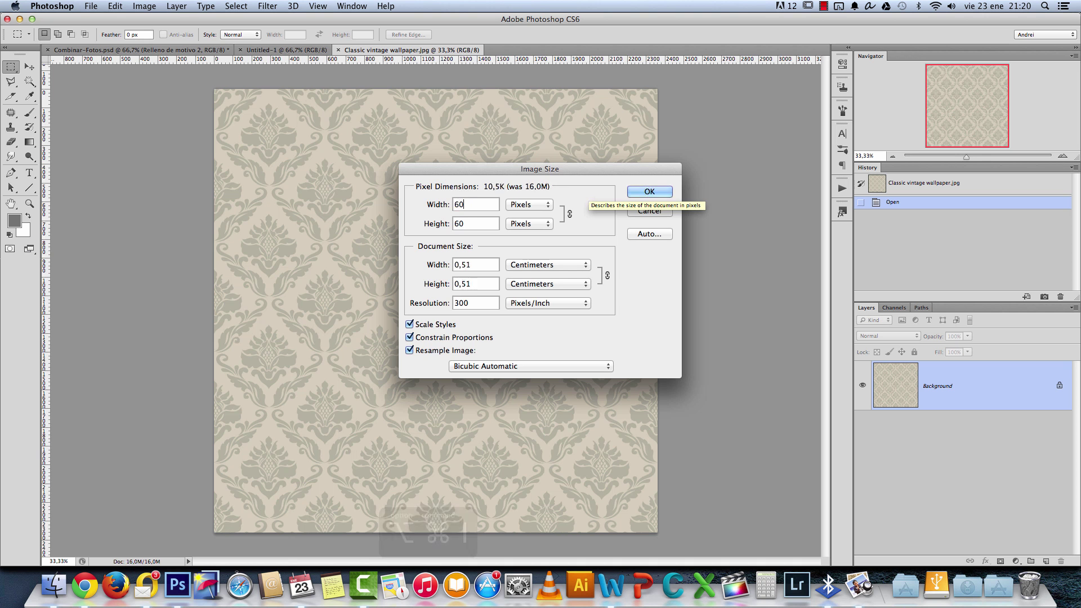
key("Return")
key("super+1")
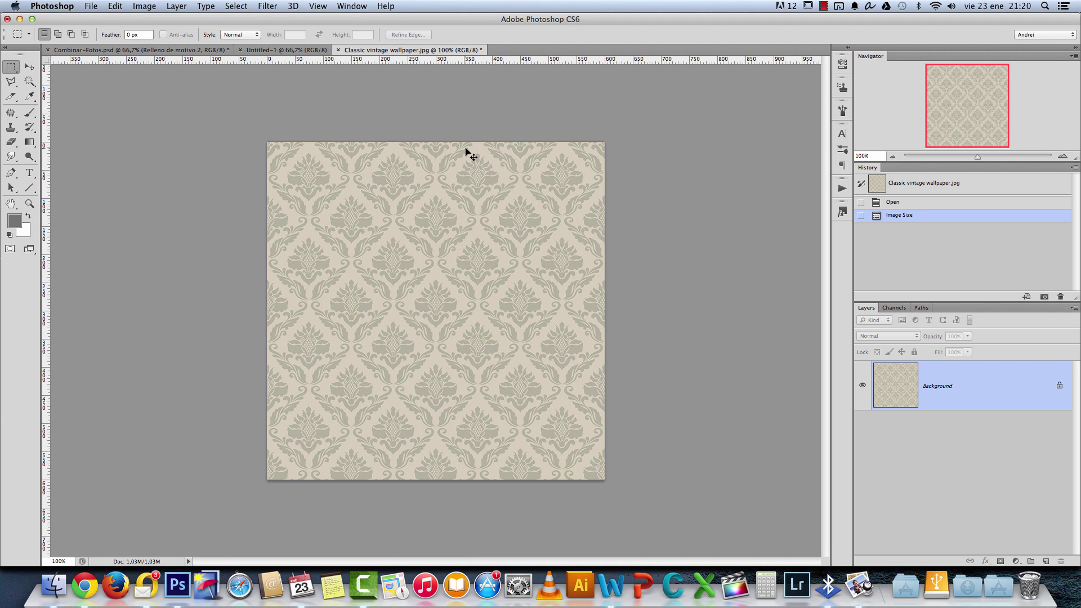
key("super+w")
left_click(502, 203)
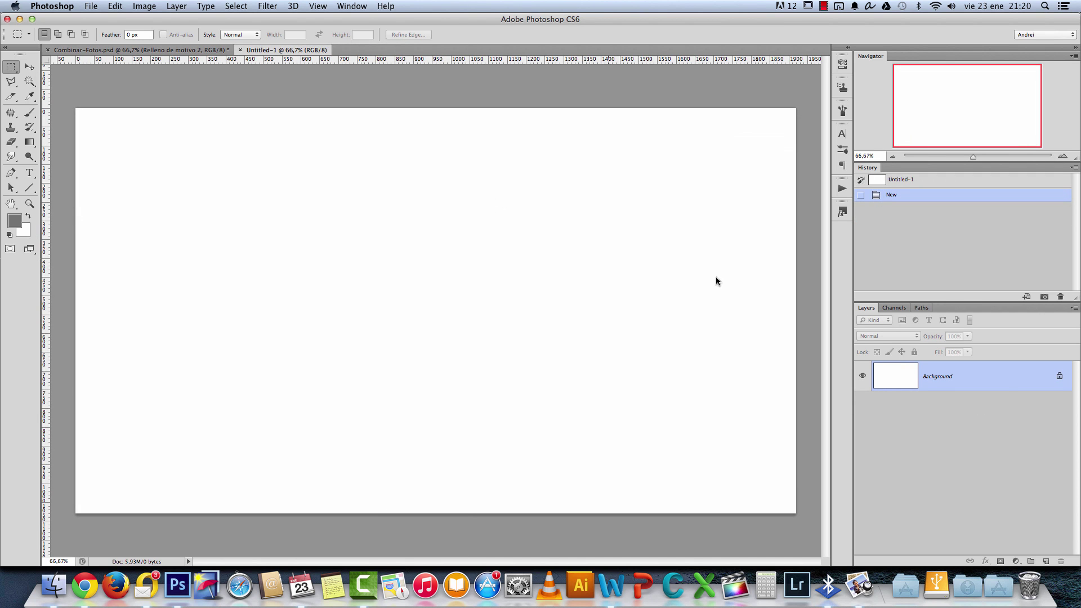
Add a pattern fill layer above the white background using the beige damask wallpaper pattern at 100% scale.
left_click(1017, 562)
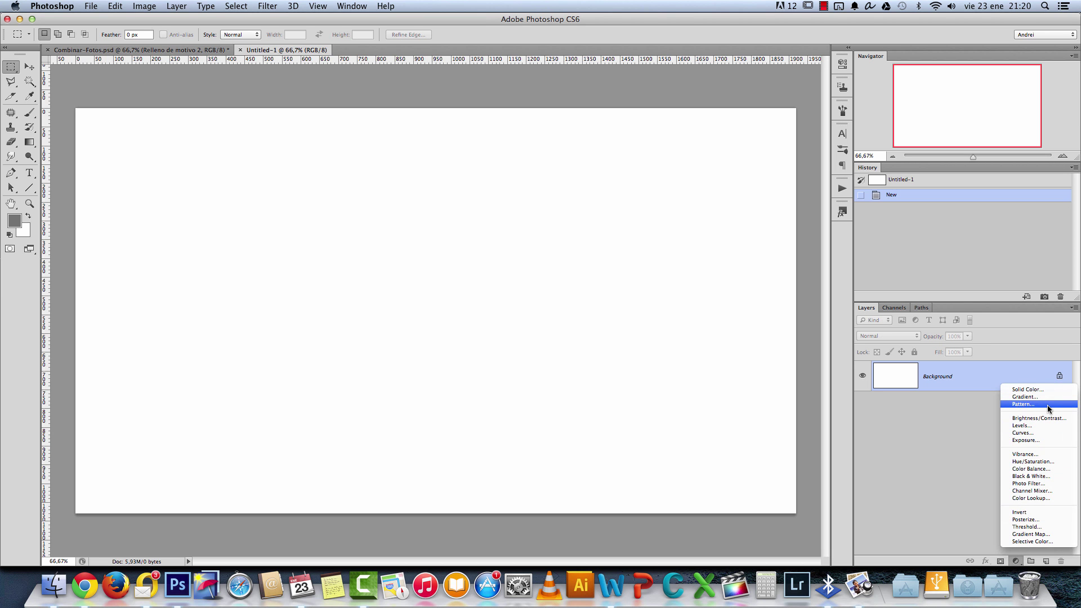
left_click(1032, 405)
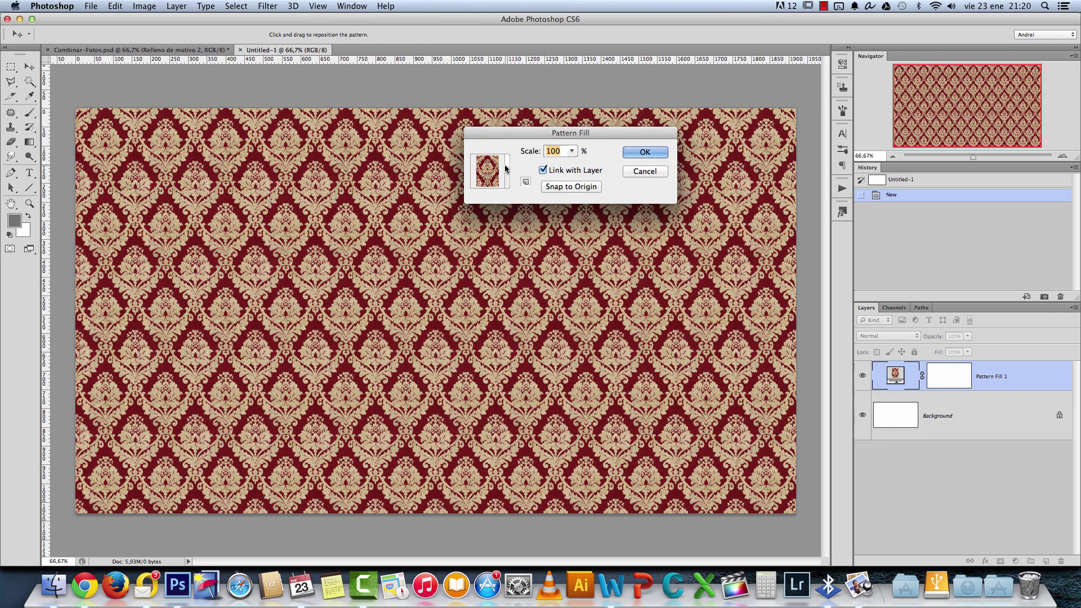
left_click(506, 170)
left_click(519, 258)
left_click(500, 260)
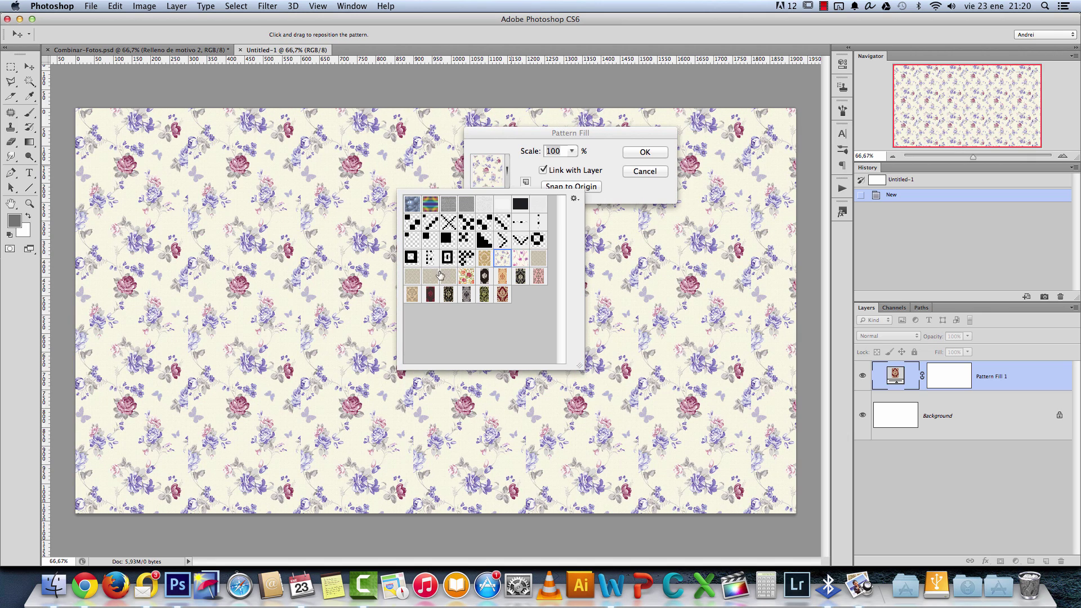
left_click(466, 275)
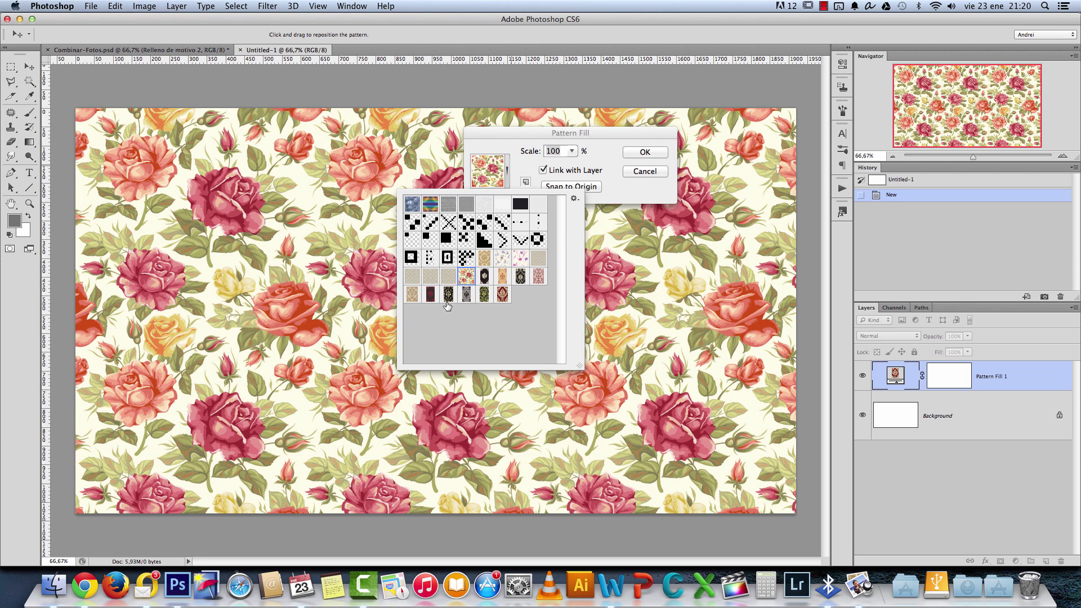
left_click(443, 278)
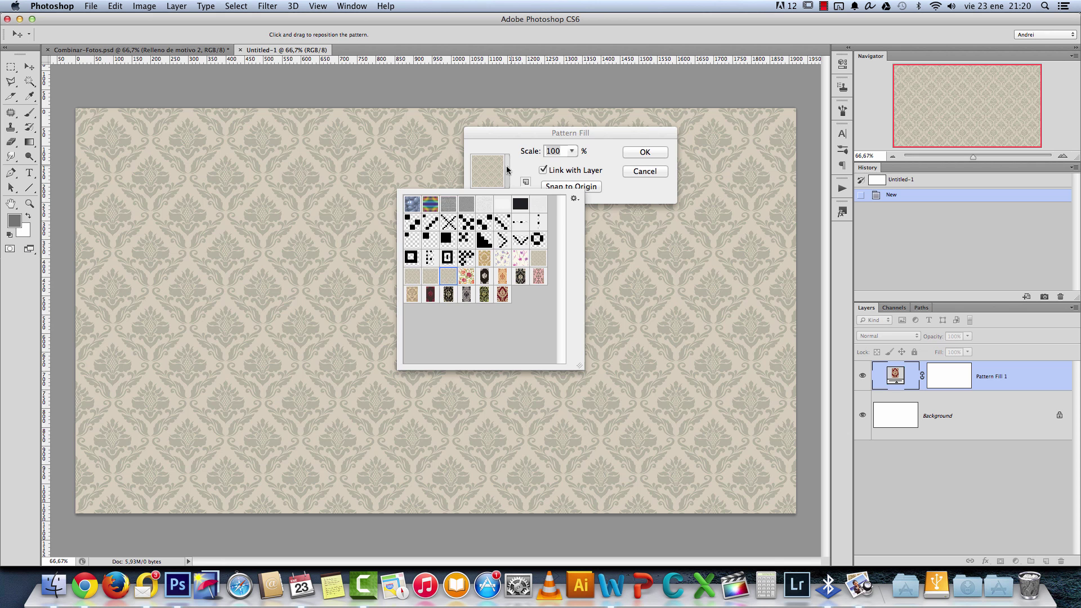
left_click(507, 169)
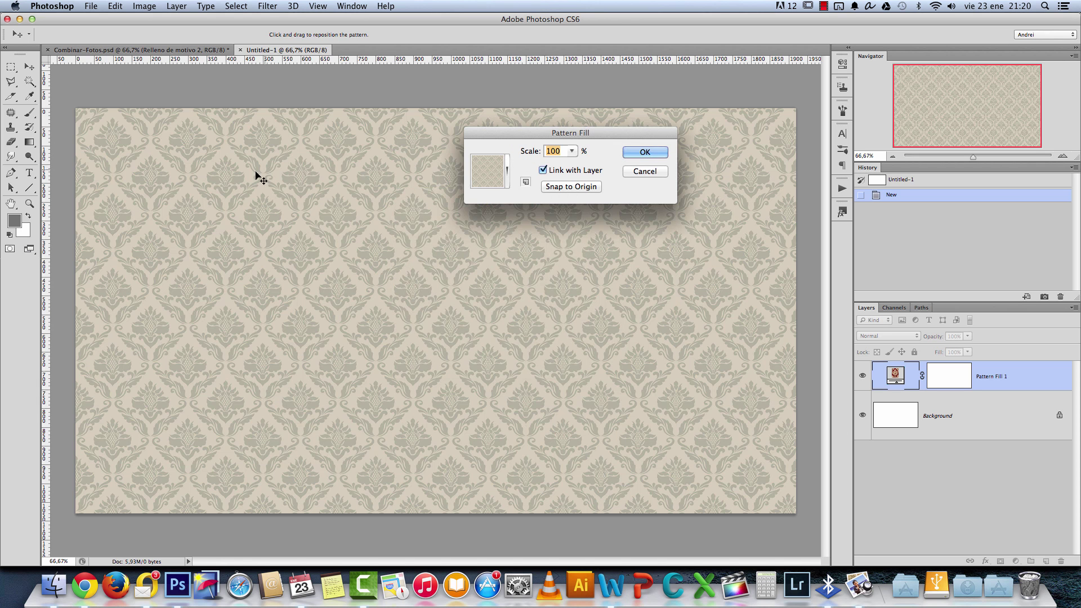
left_click(659, 155)
key("super+1")
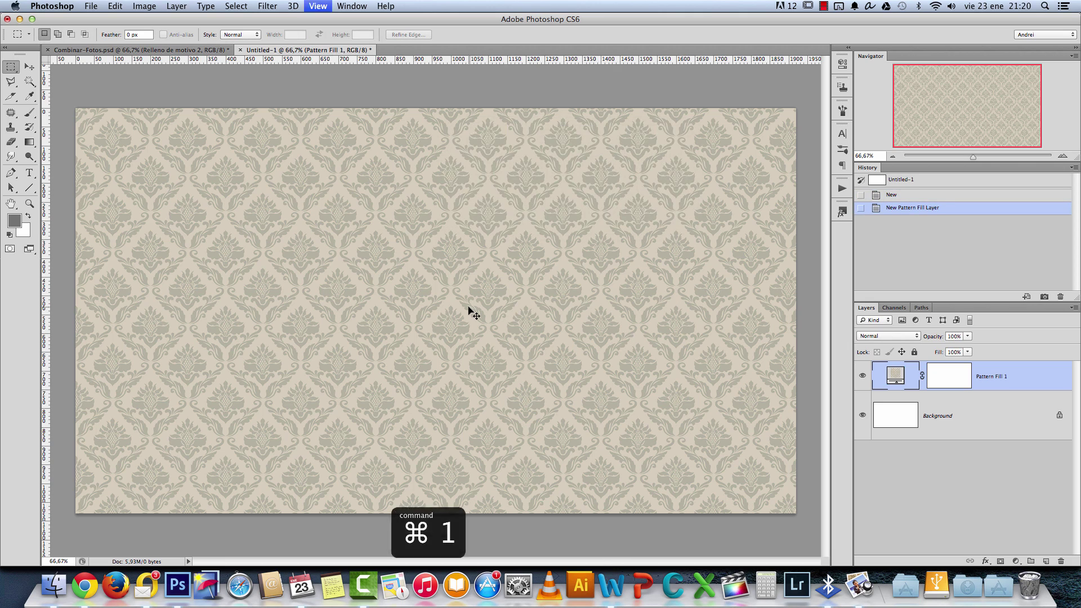
scroll(447, 297, "down", 5)
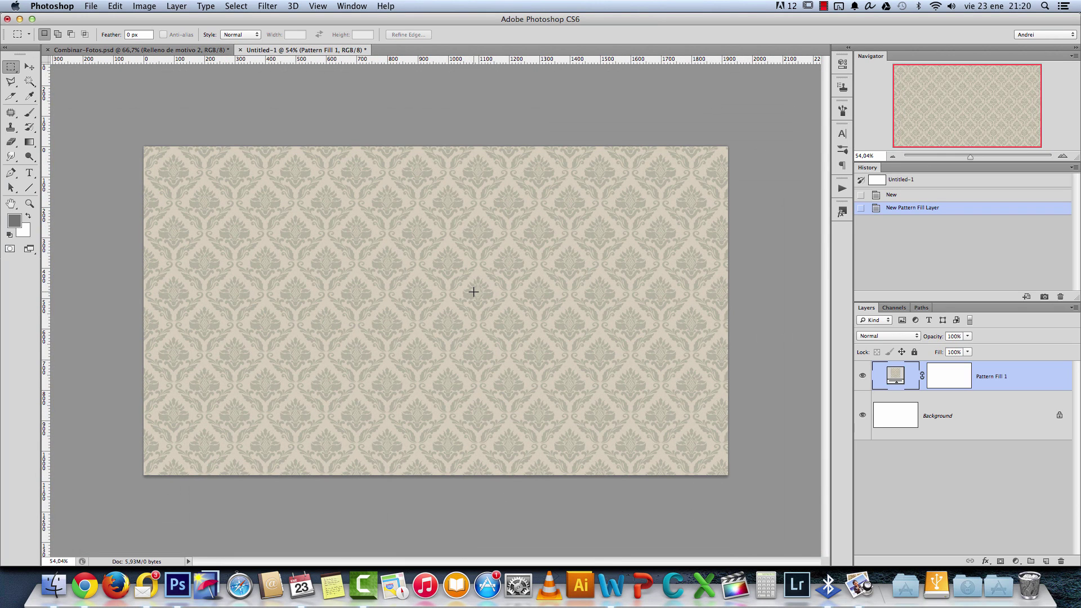
Open the photo of the woman in the red dress, Depositphotos_18865607_original.jpg, from the Combinar Fotos folder.
key("super+o")
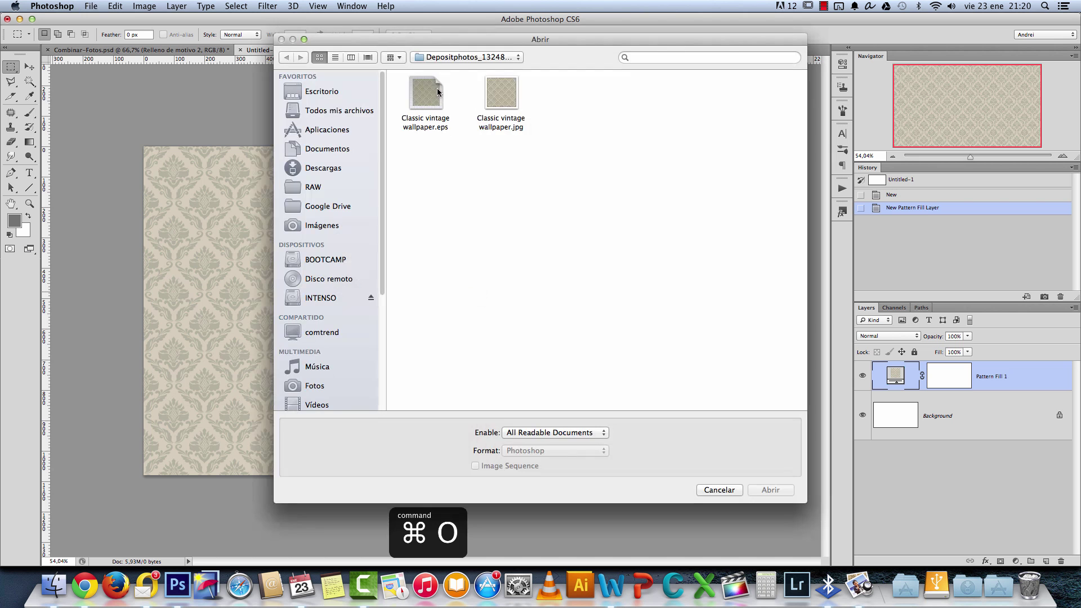
left_click(447, 57)
left_click(445, 66)
left_click(652, 95)
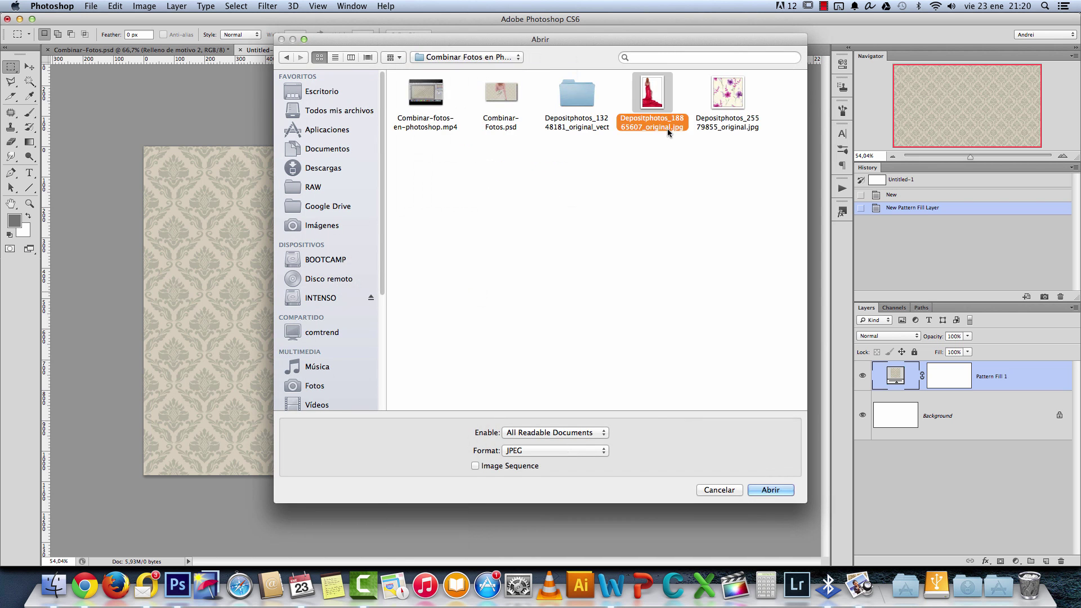
left_click(769, 490)
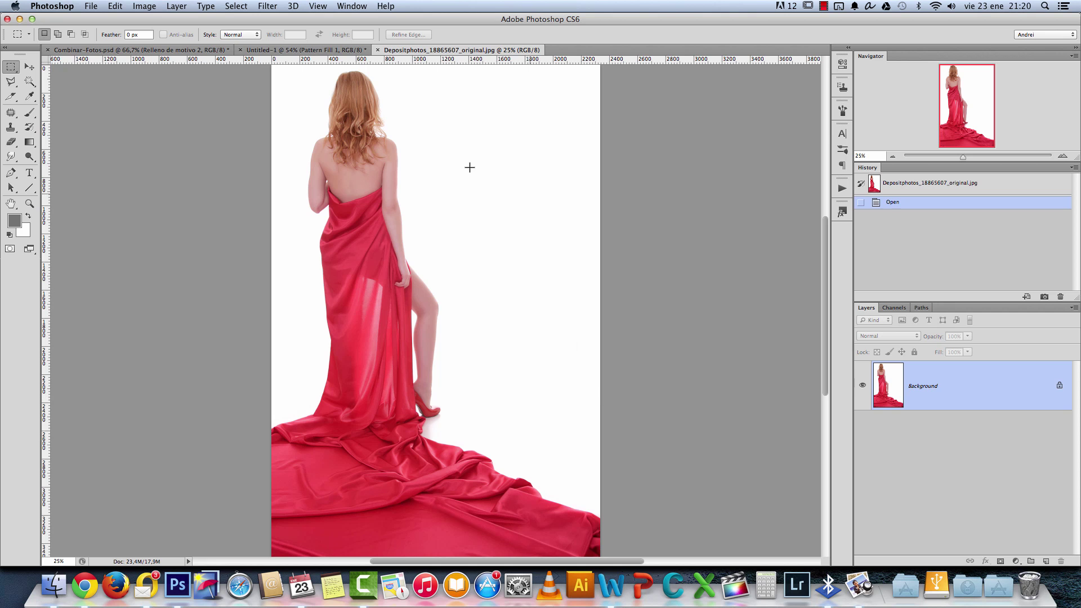
Examine the woman's hair and full figure, and the folds of the red dress at 100%.
key("super+1")
key("super+1")
scroll(548, 219, "up", 10)
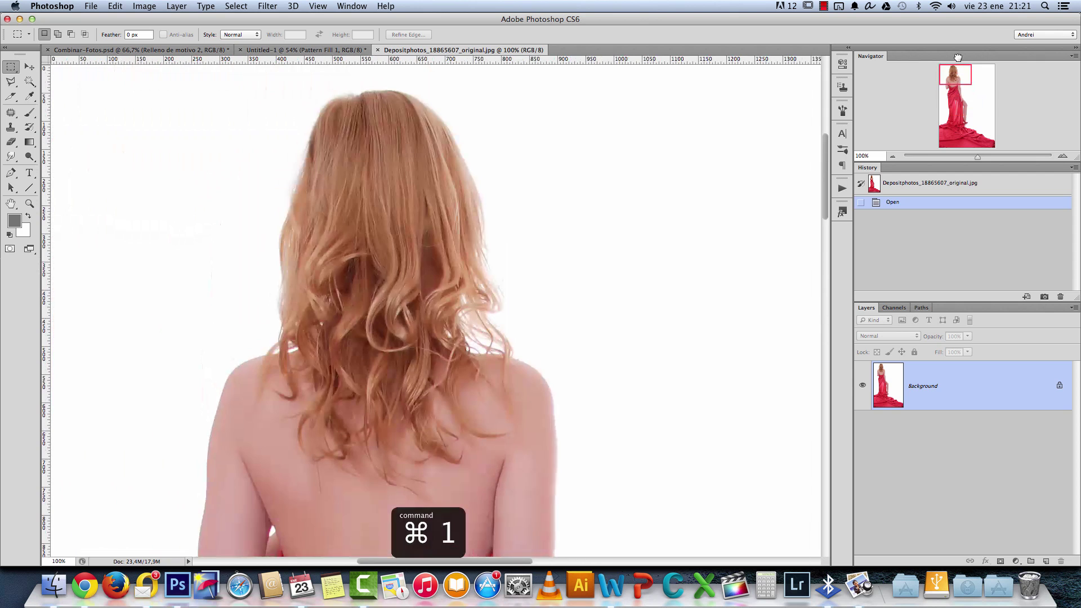
scroll(516, 265, "down", 5)
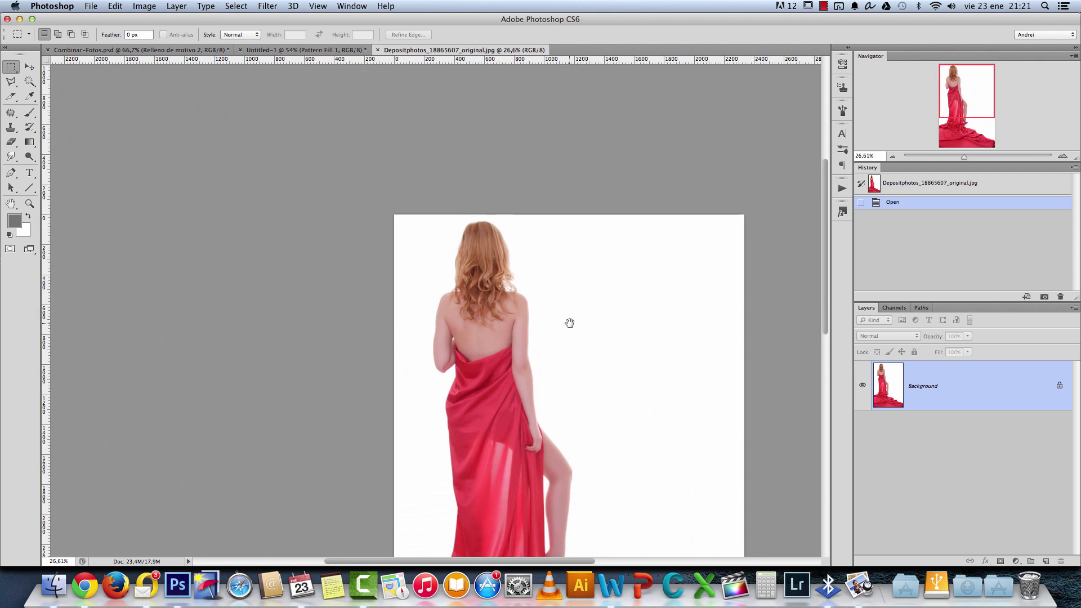
left_click_drag(569, 321, 502, 205)
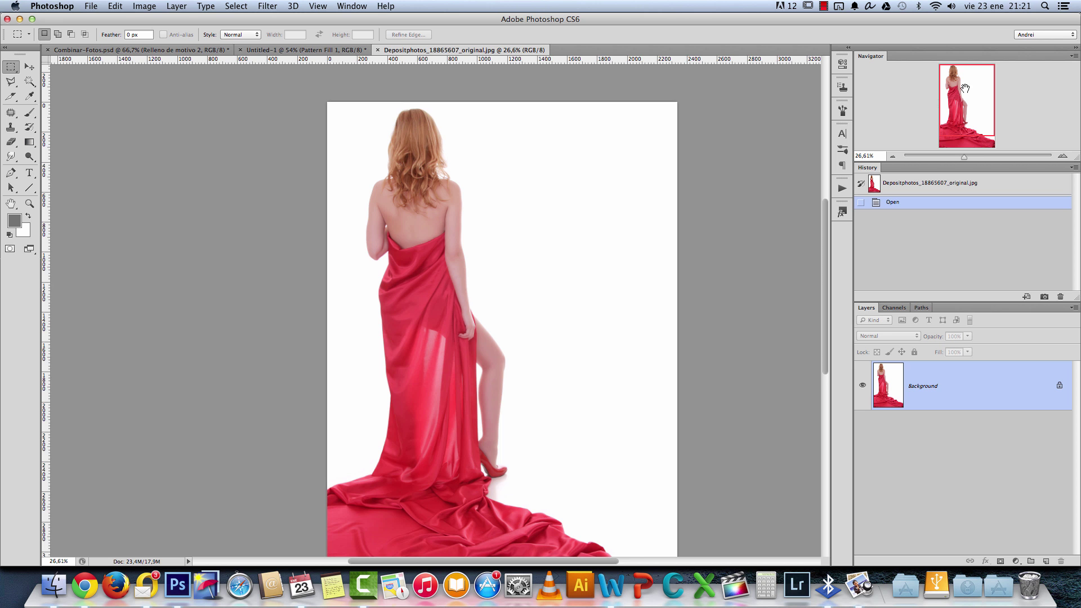
left_click_drag(630, 266, 574, 244)
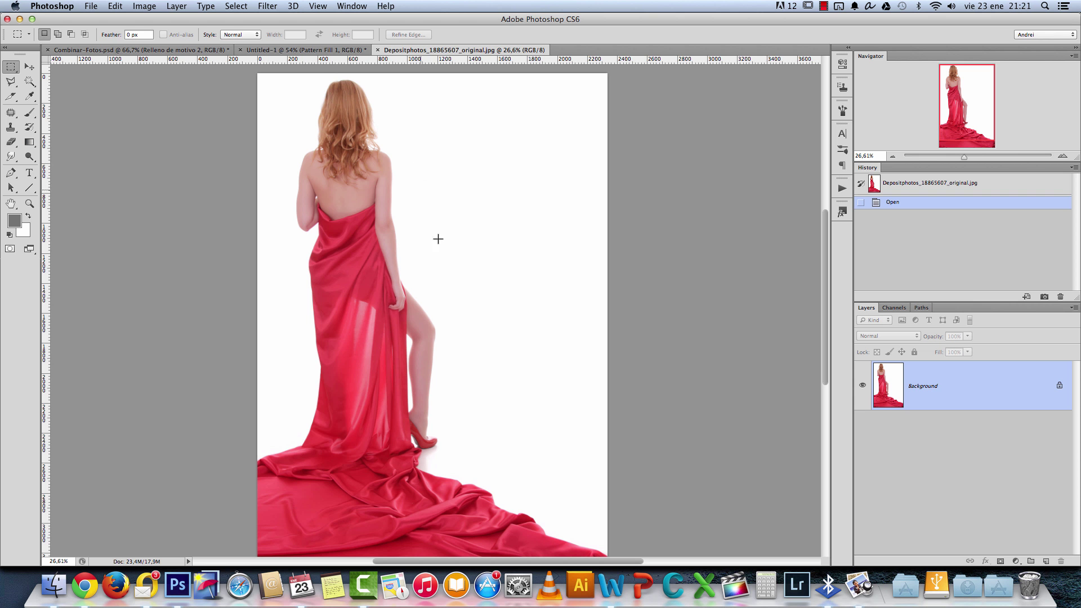
key("super+1")
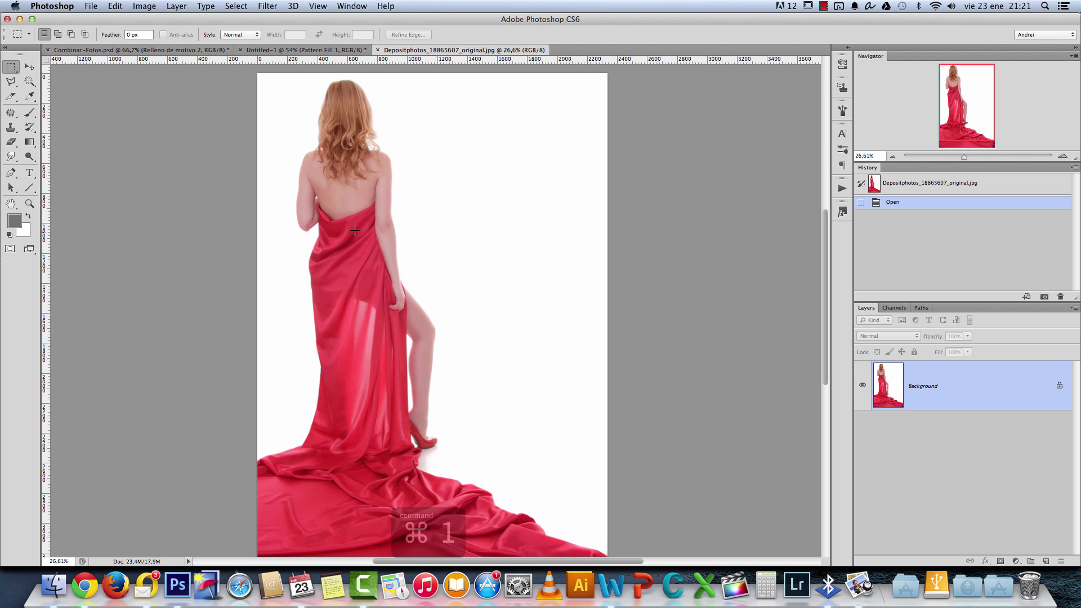
scroll(580, 353, "up", 5)
scroll(579, 353, "left", 2)
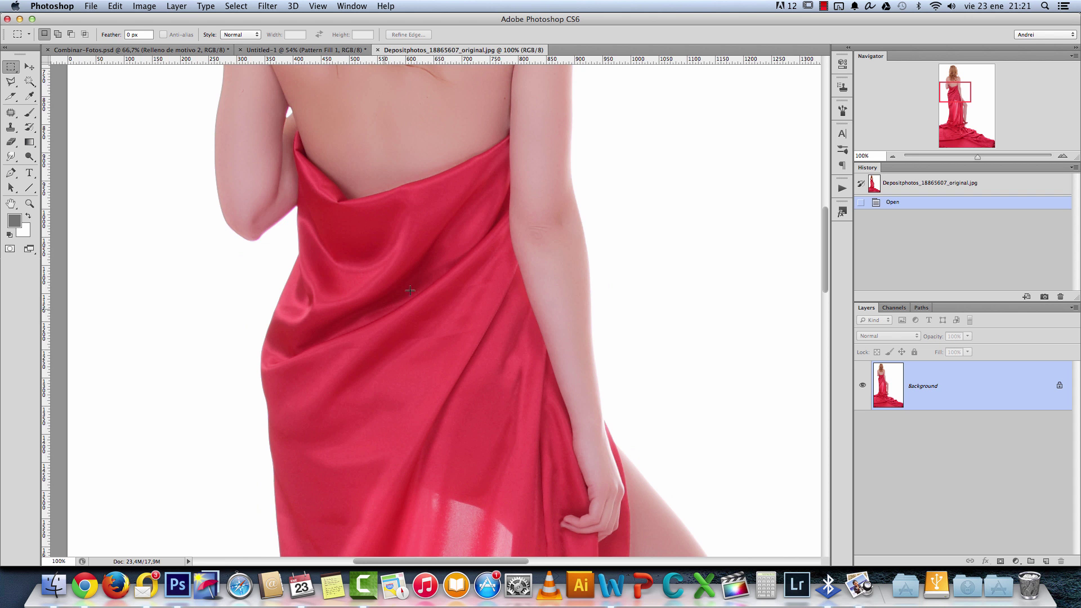
Select the white background with the Magic Wand at tolerance 10, adding the gaps between dress and leg and beside the bent arm.
scroll(426, 291, "down", 5)
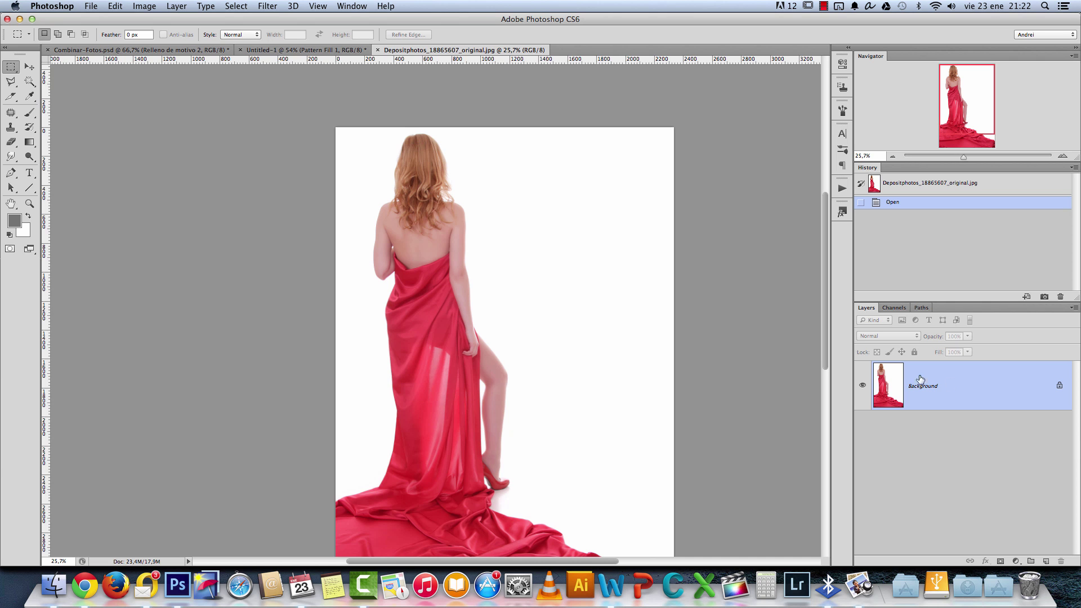
left_click(22, 79)
left_click(521, 247)
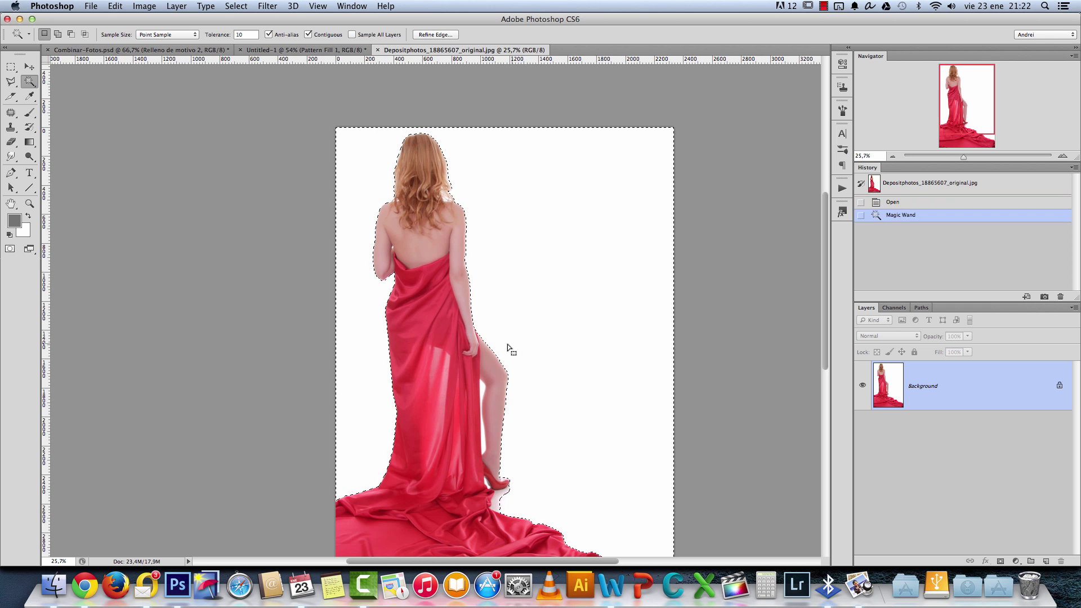
scroll(490, 360, "up", 10)
left_click(571, 456, "shift")
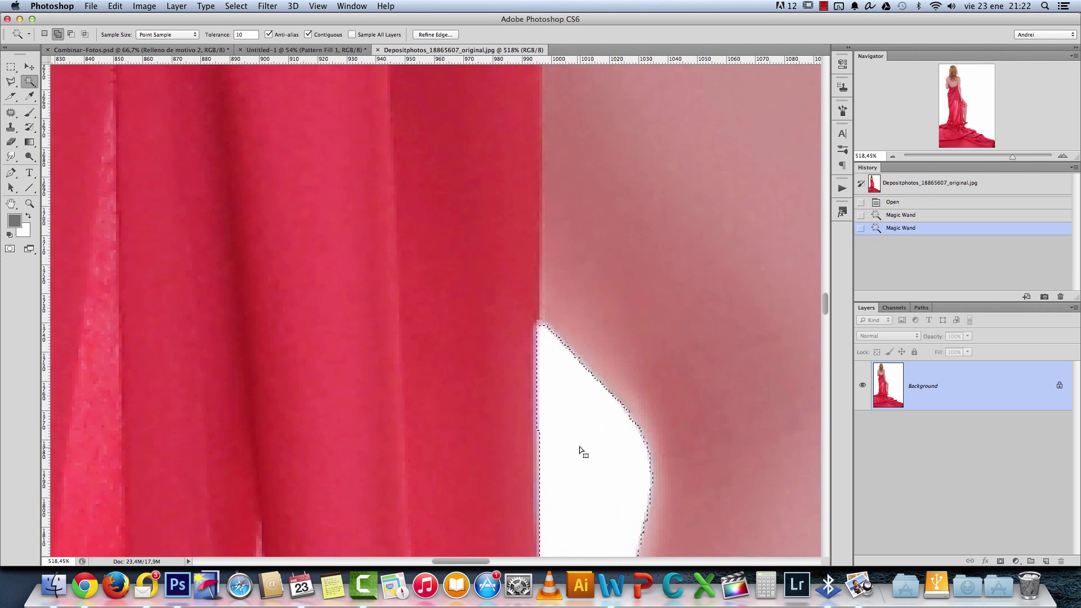
scroll(580, 450, "down", 10)
scroll(319, 181, "up", 10)
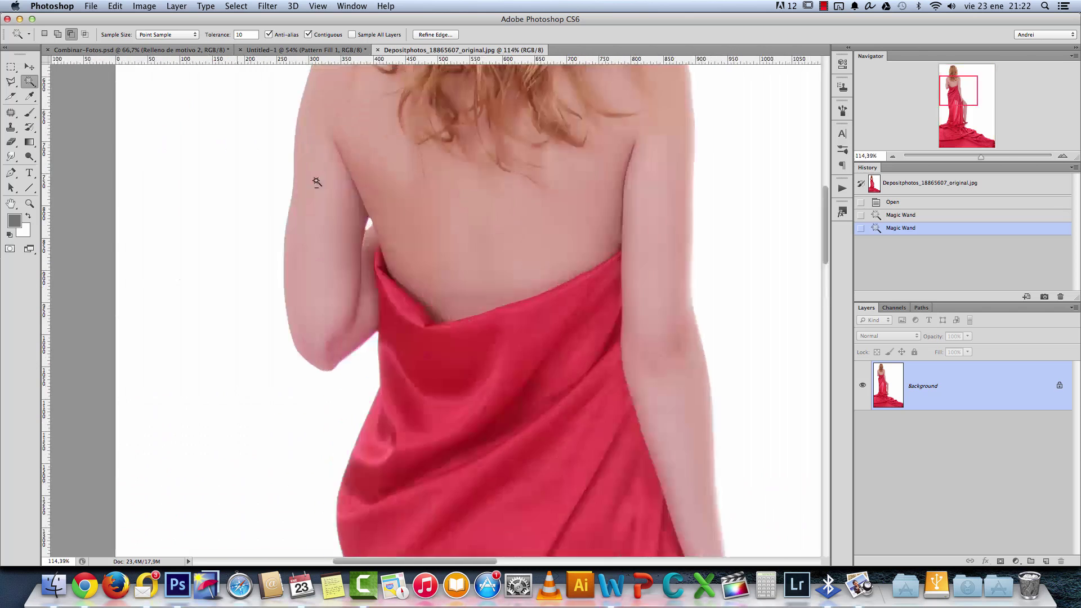
left_click(501, 318, "shift")
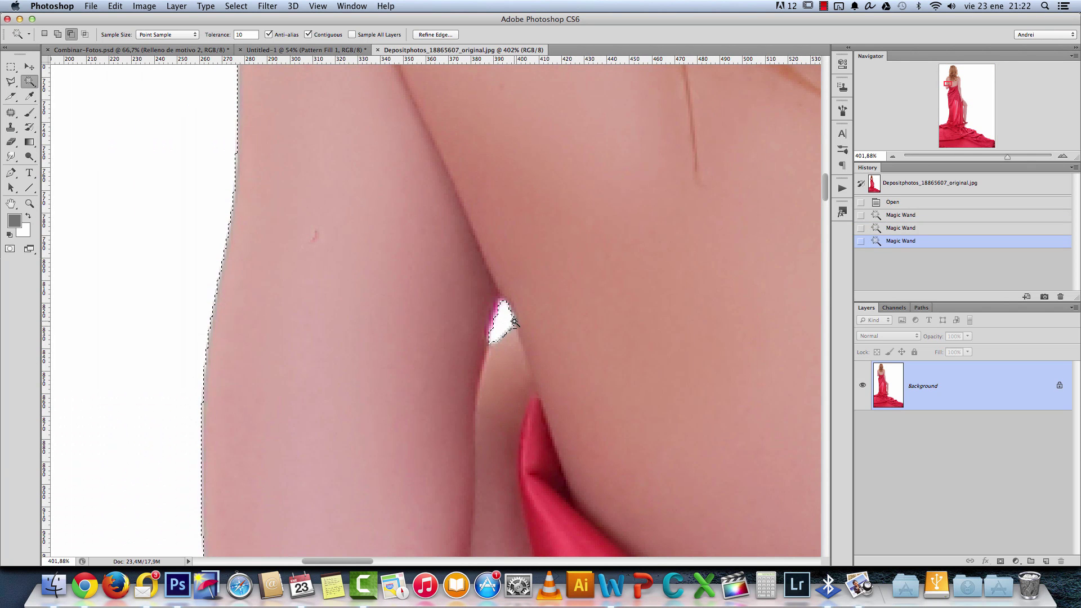
scroll(512, 321, "down", 10)
scroll(382, 159, "up", 4)
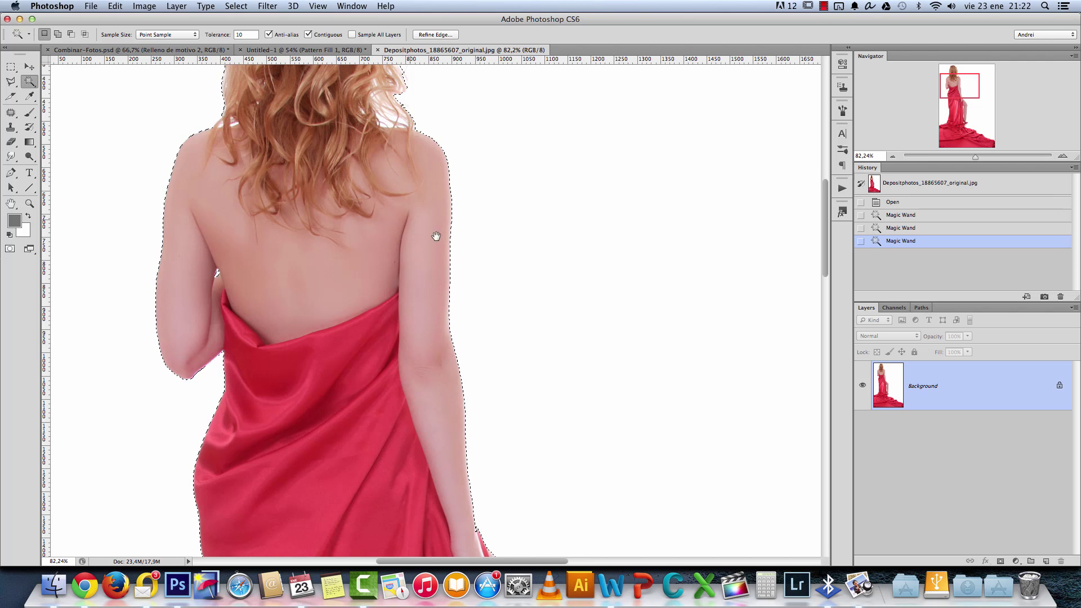
mouse_move(494, 181)
left_mouse_down()
mouse_move(474, 164)
mouse_move(529, 128)
mouse_move(487, 162)
left_mouse_up()
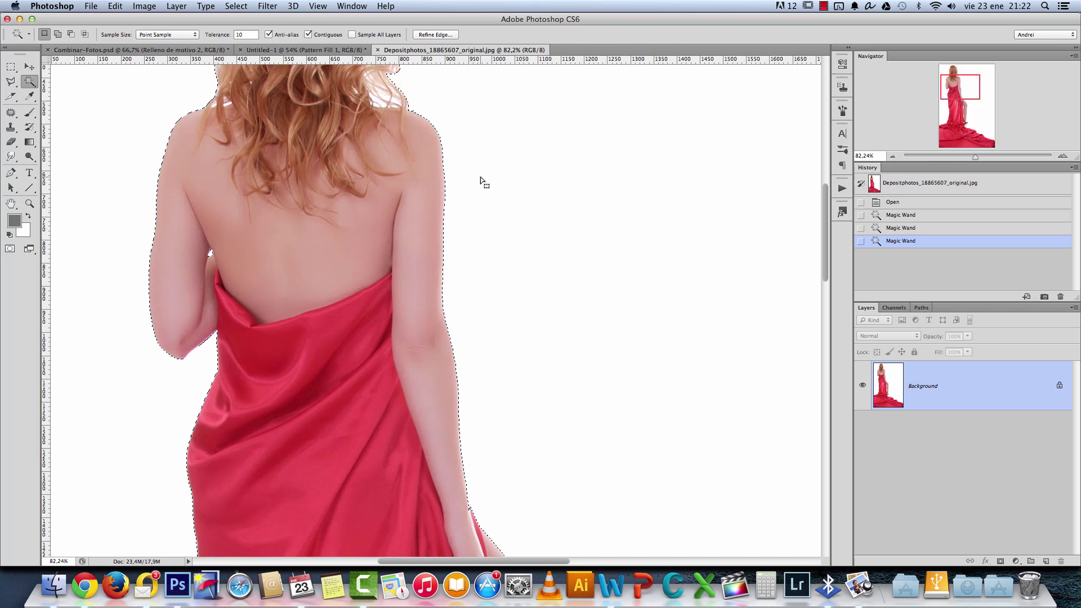
left_click(435, 34)
key("Escape")
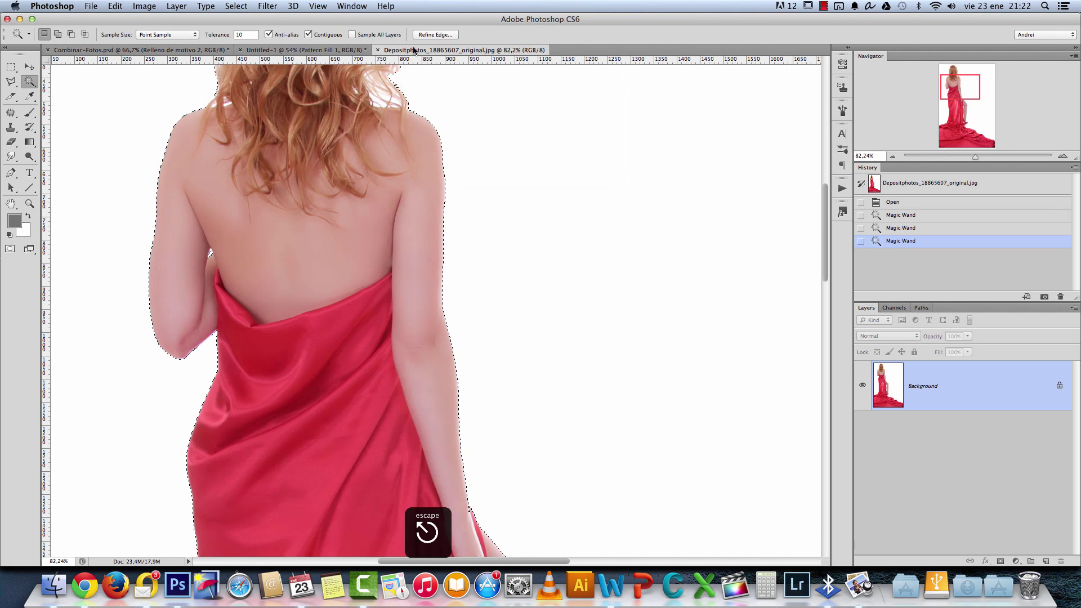
key("super+1")
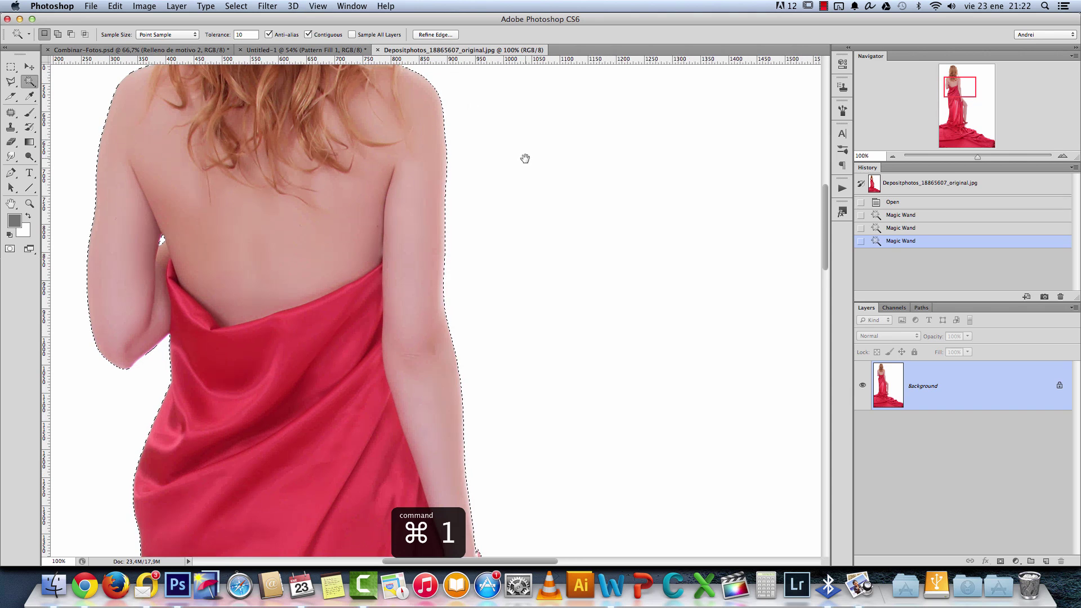
key("super+1")
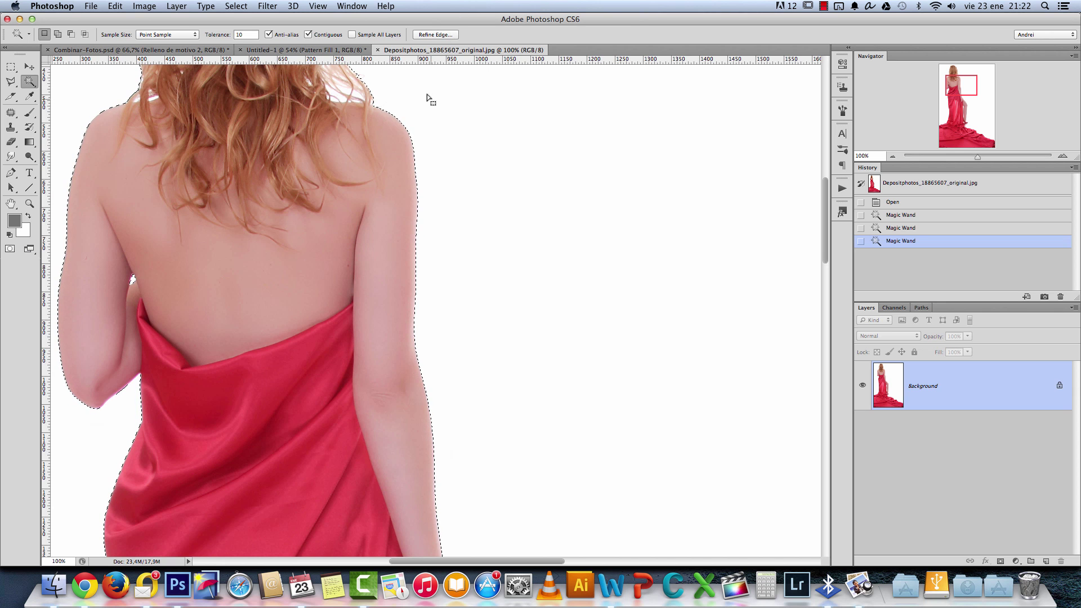
left_click(435, 34)
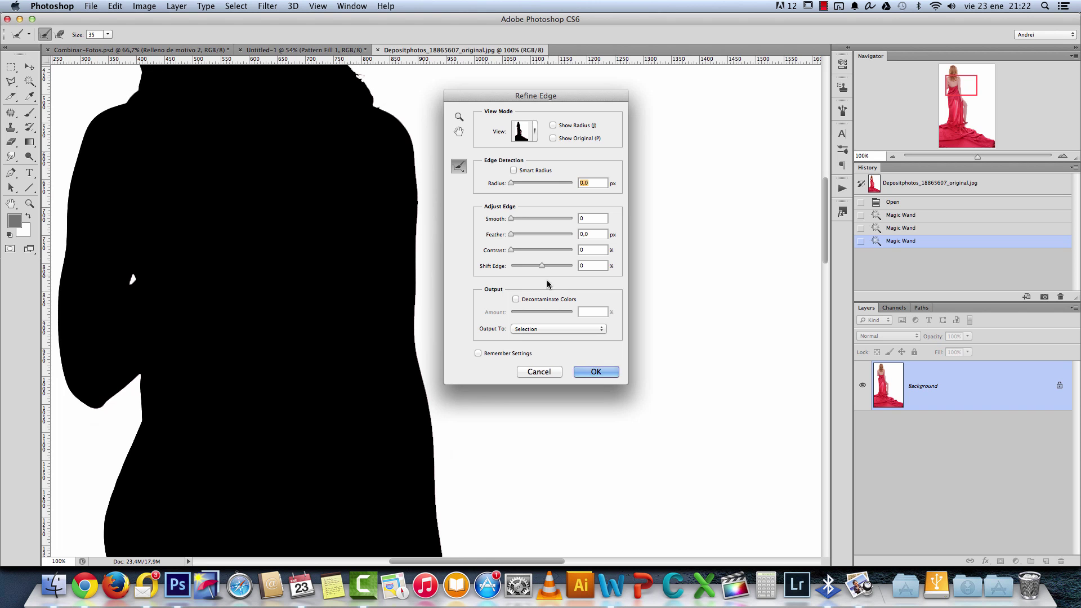
key("Escape")
Invert the selection and set its Refine Edge values to smooth 18, feather 1.9 px, contrast 37% and shift edge -11%.
key("shift+super+i")
left_click(435, 34)
key("super+1")
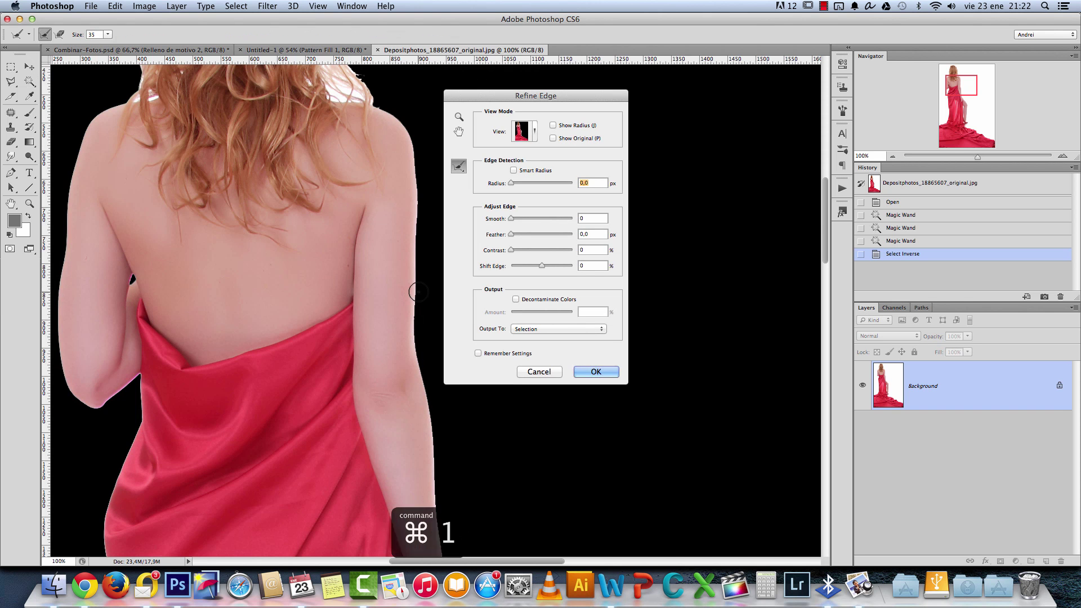
scroll(416, 284, "up", 4)
scroll(389, 304, "right", 2)
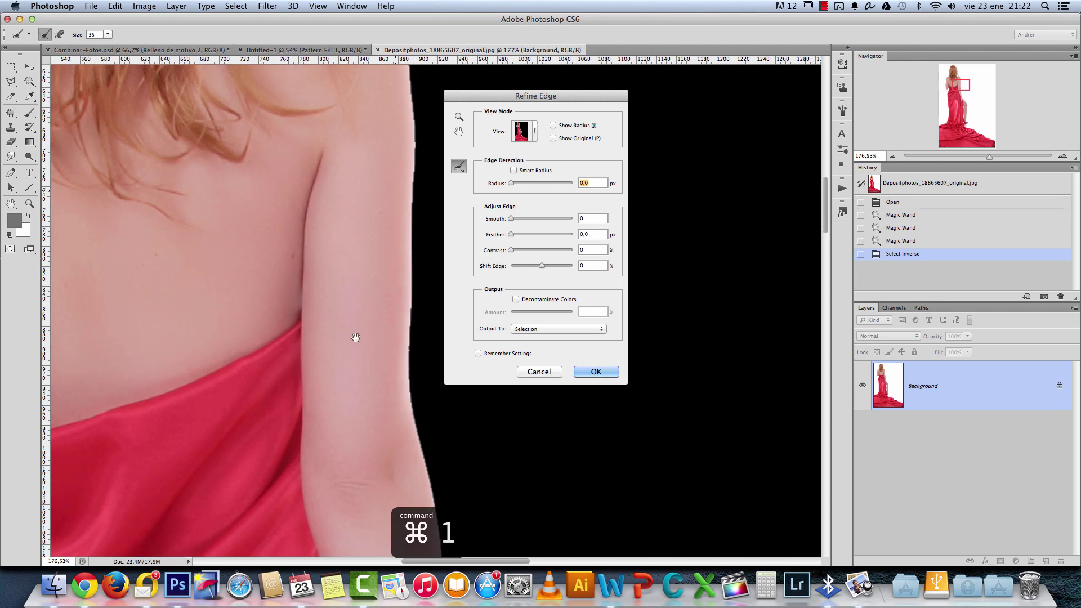
scroll(356, 338, "up", 5)
left_click_drag(545, 264, 538, 265)
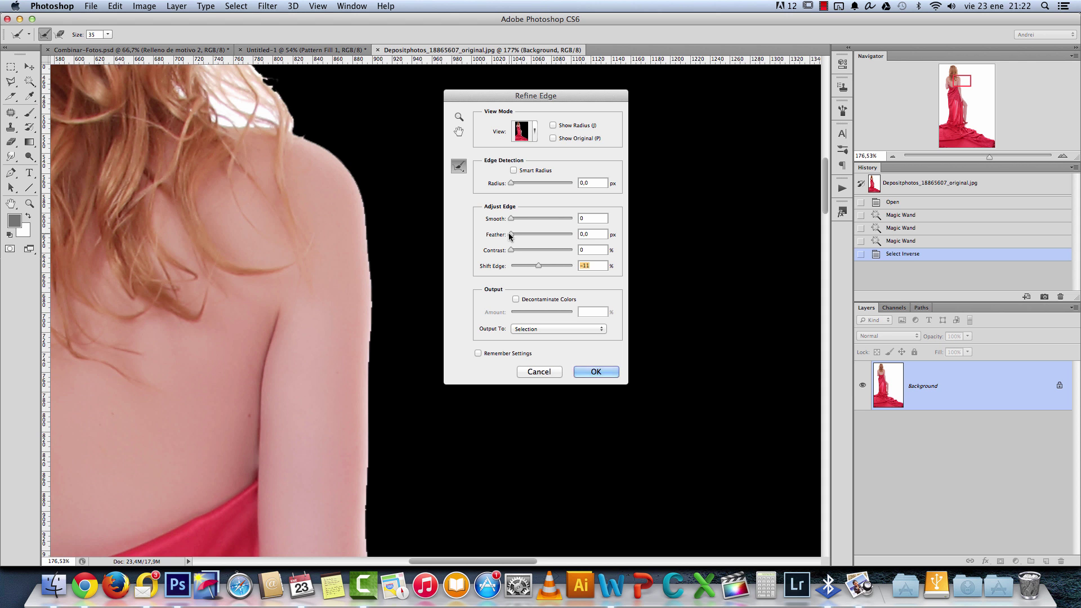
left_click_drag(511, 235, 531, 254)
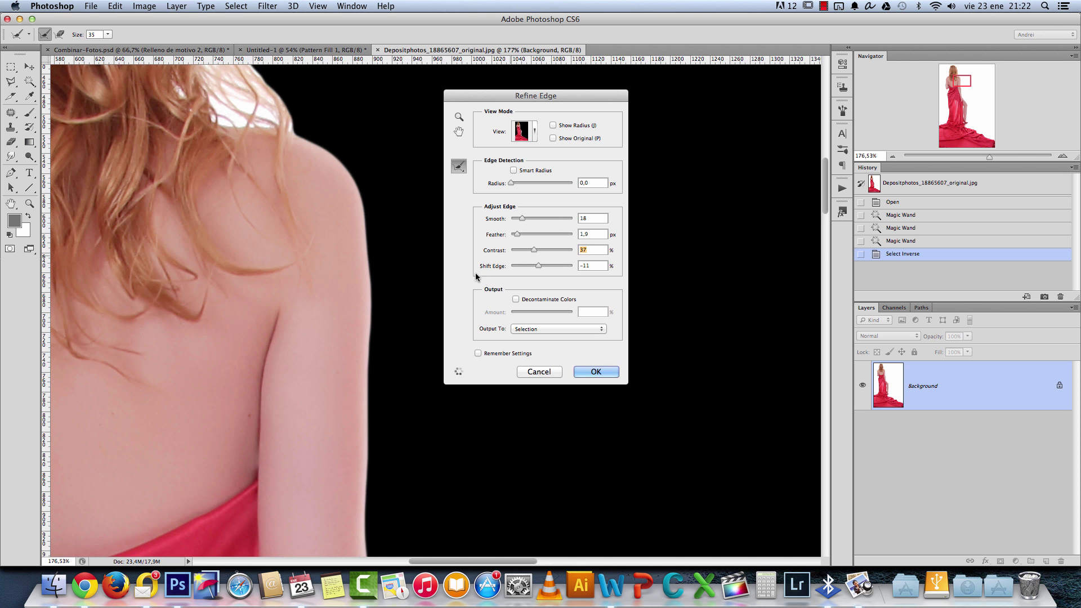
Set the edge refinement to smooth 12, contrast 43% and shift edge -2%, and output it as a layer mask.
left_click_drag(333, 345, 294, 164)
left_click_drag(357, 393, 302, 164)
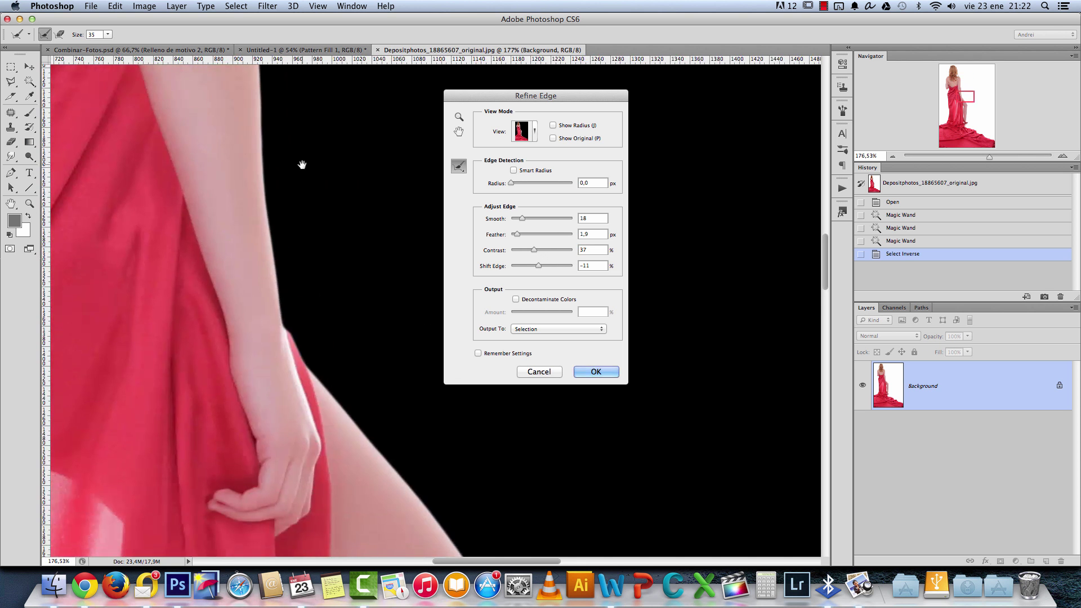
left_click_drag(381, 437, 306, 241)
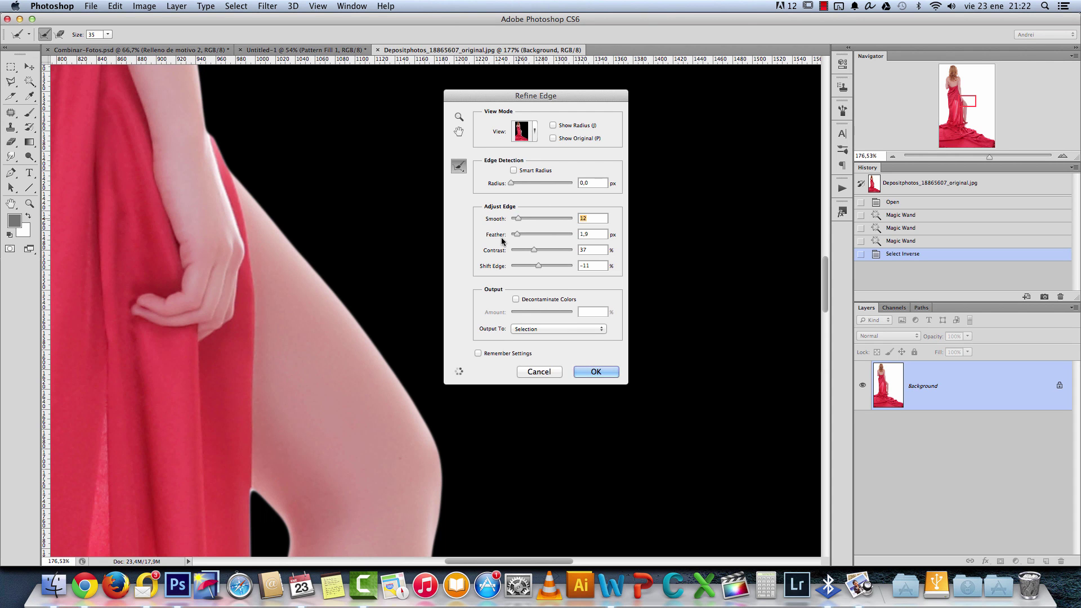
left_click_drag(353, 454, 356, 289)
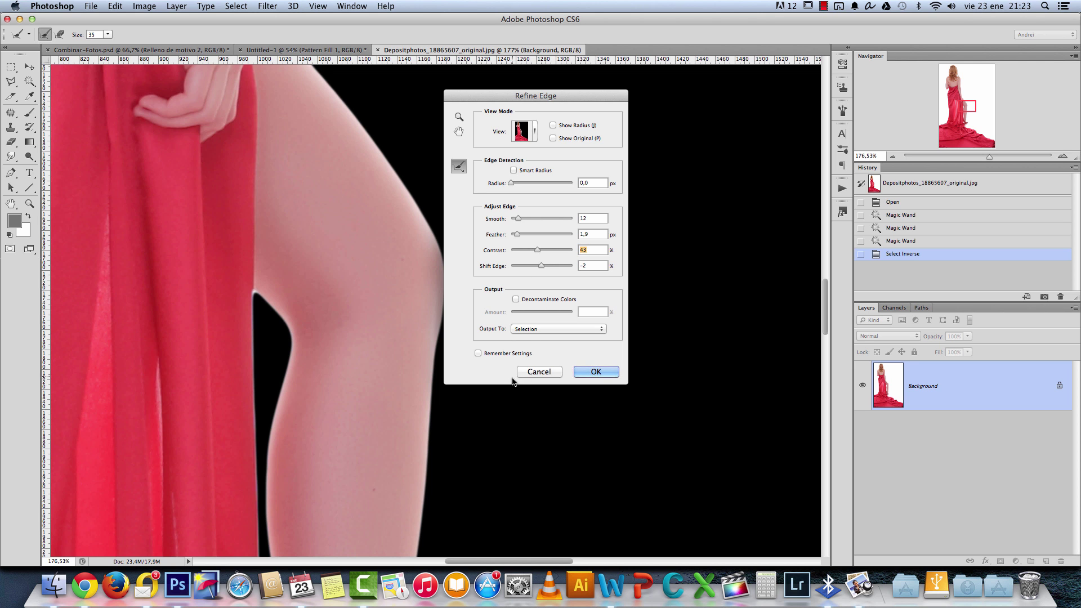
left_click(541, 329)
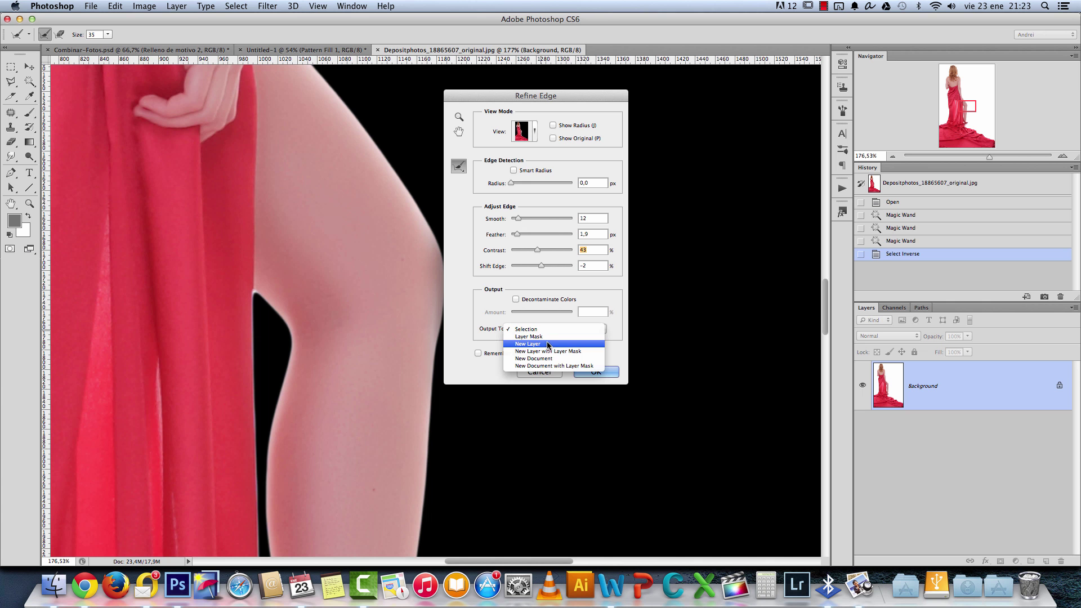
left_click(528, 336)
left_click(600, 372)
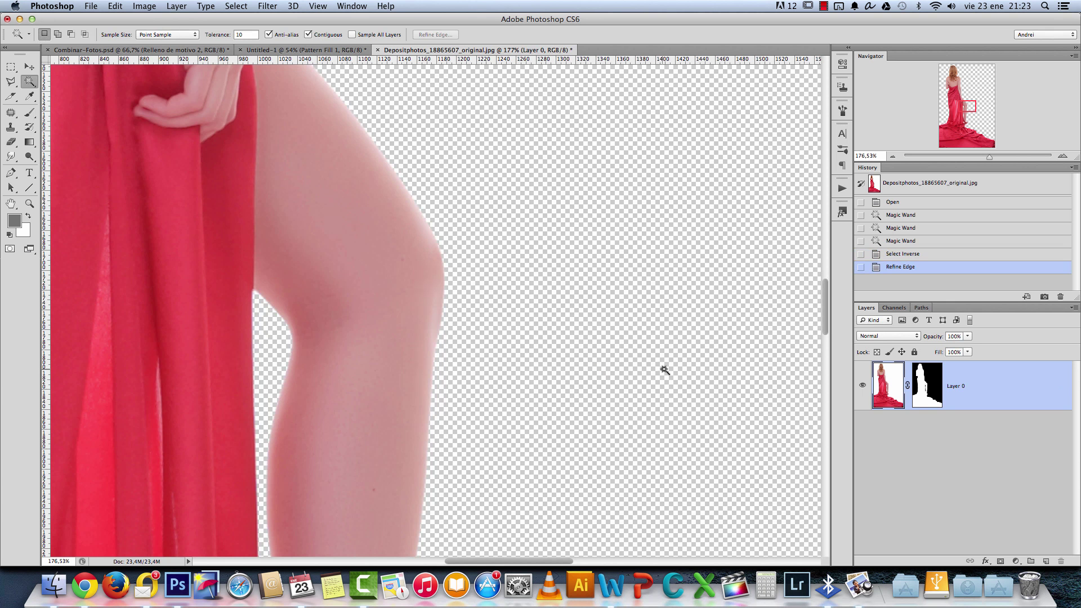
Examine the masked woman's hair, shoulders and dress outline against the transparent background.
scroll(654, 371, "down", 6)
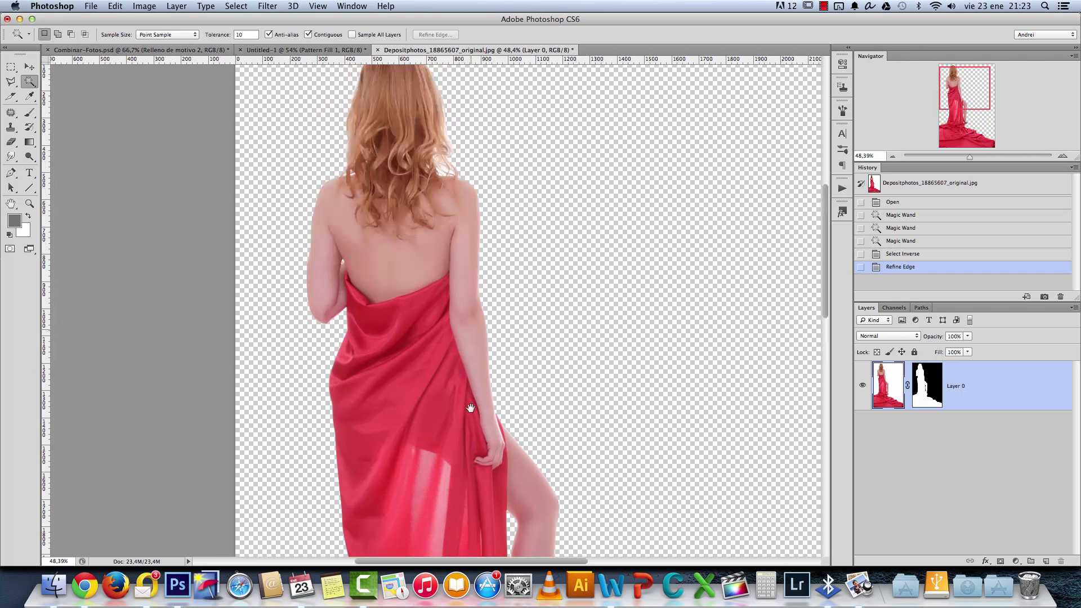
left_click_drag(471, 407, 480, 435)
scroll(463, 273, "up", 5)
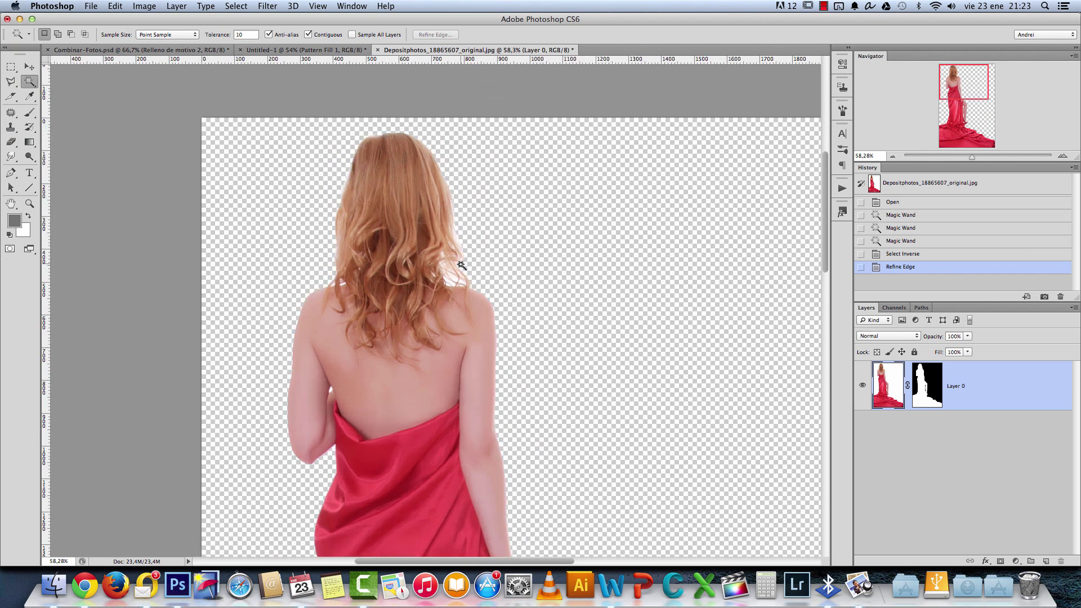
scroll(464, 306, "down", 5)
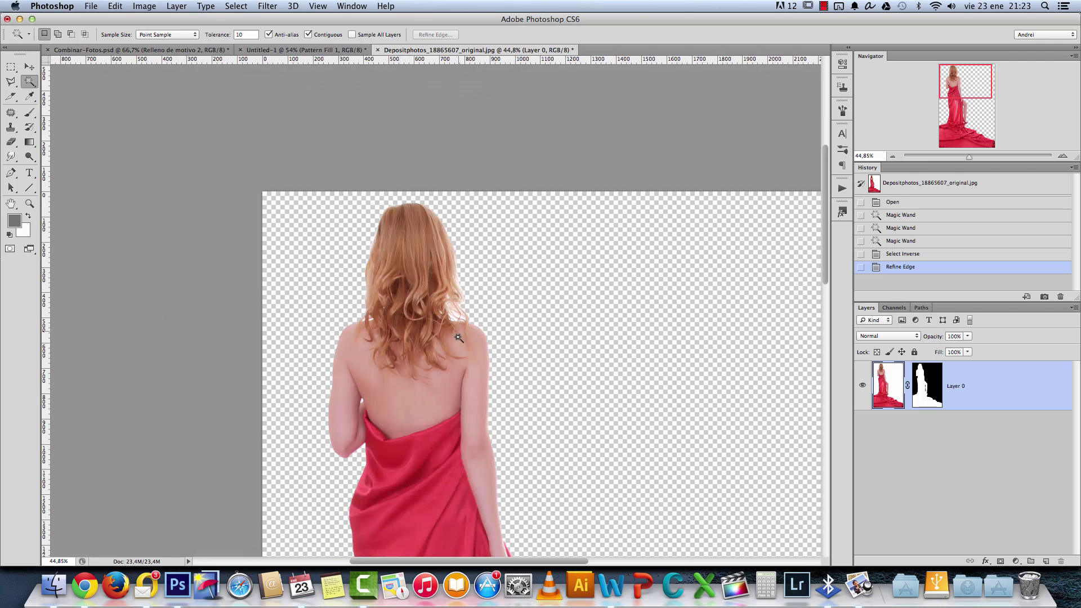
scroll(459, 418, "down", 5)
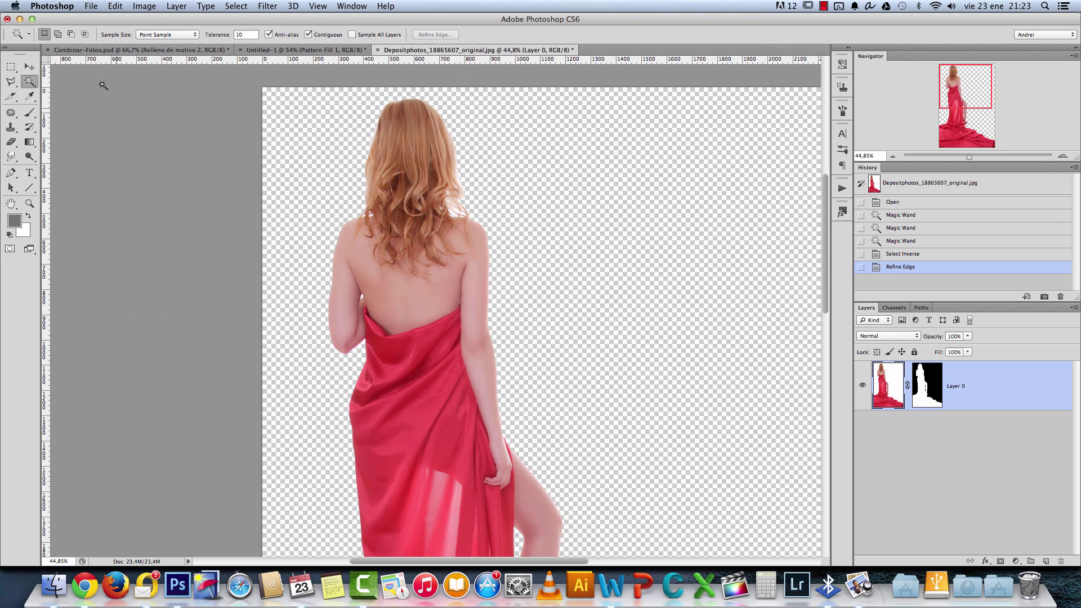
Move the masked woman into the Untitled-1 document above the wallpaper, slightly left of centre with her head cropped by the upper edge.
left_click(25, 68)
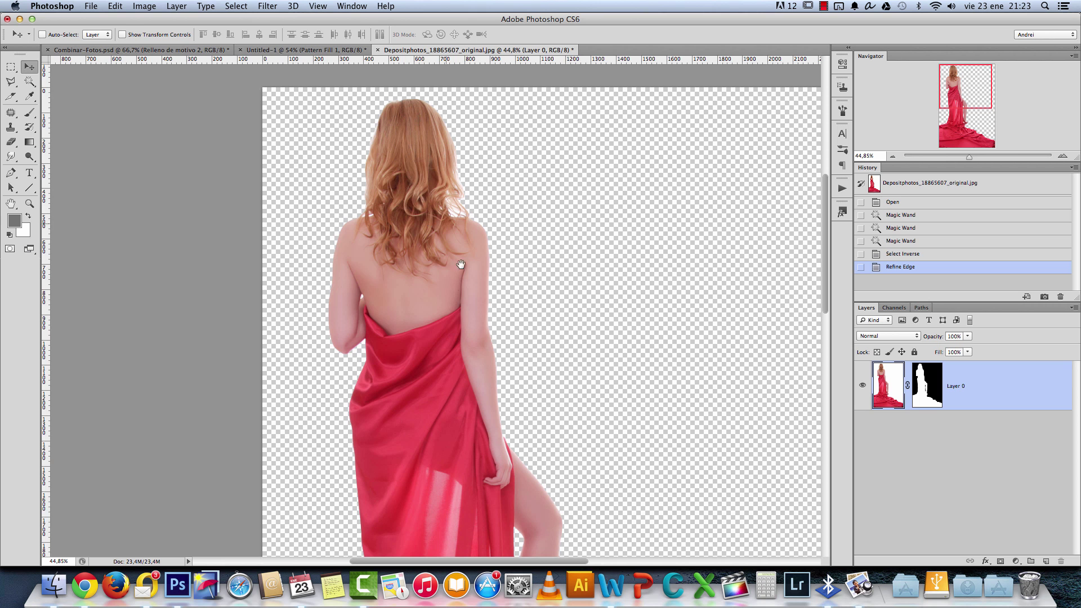
scroll(490, 292, "down", 2)
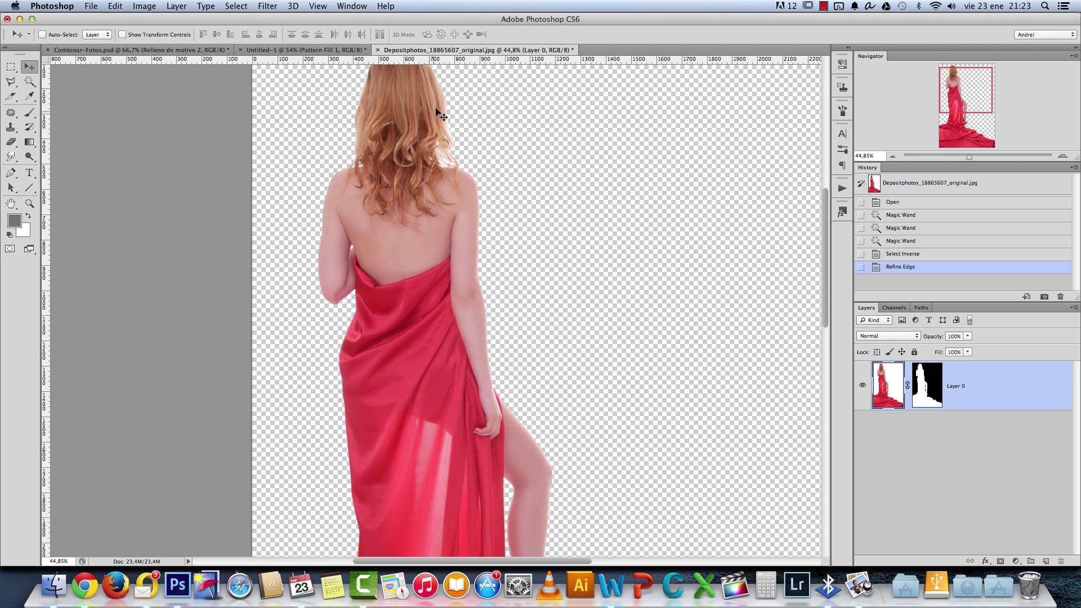
key("super+1")
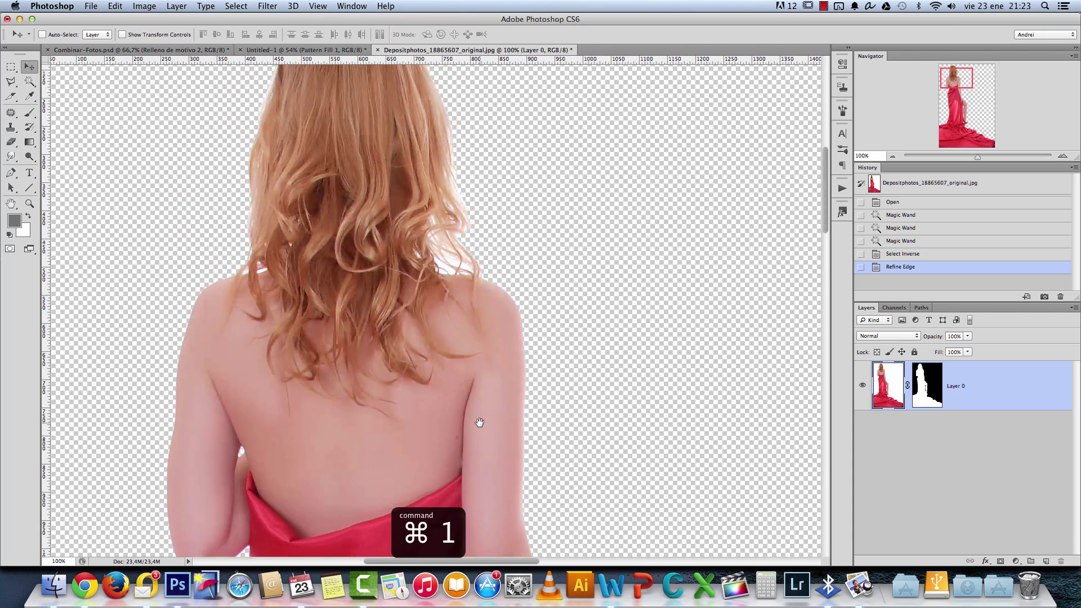
scroll(465, 275, "down", 5)
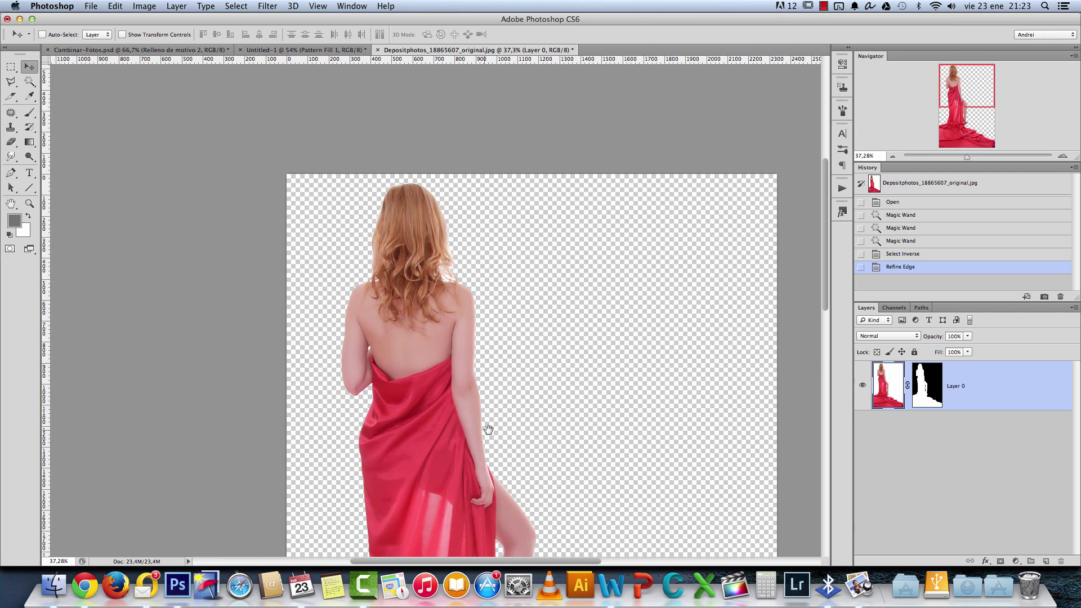
left_click_drag(470, 398, 450, 318)
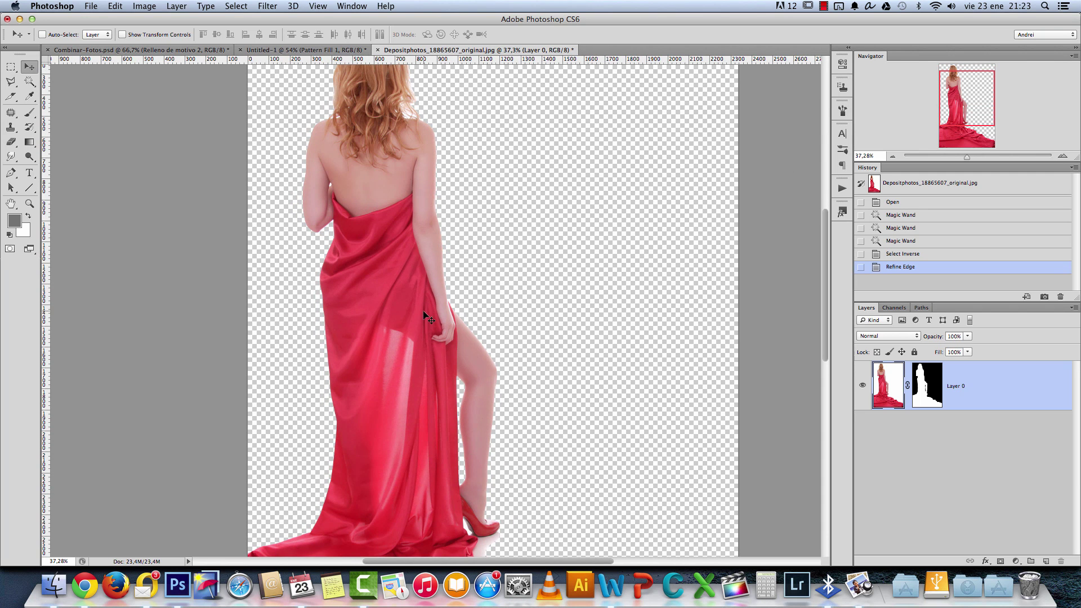
left_click_drag(431, 269, 430, 362)
scroll(438, 366, "down", 2)
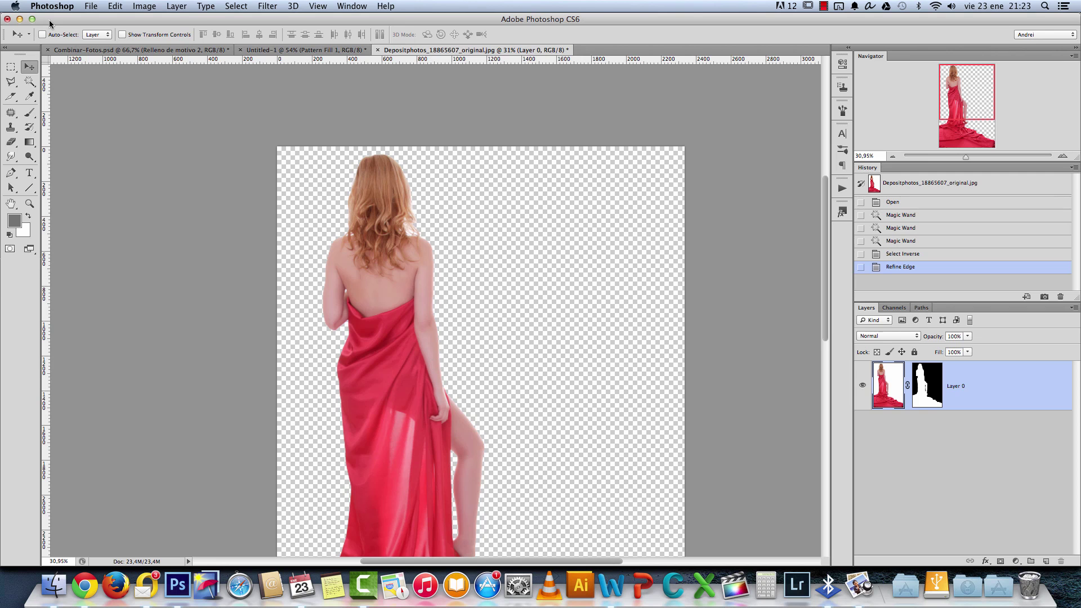
left_click_drag(351, 238, 356, 183)
left_click_drag(417, 323, 431, 179)
left_click_drag(423, 229, 422, 201)
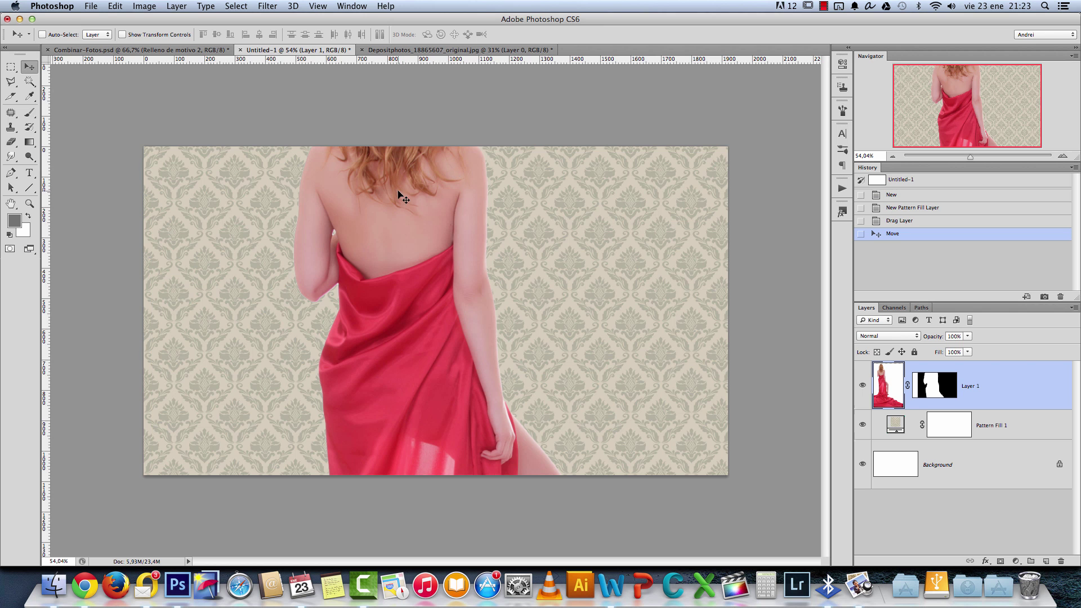
Apply the woman's layer mask permanently and check her cutout against the wallpaper at 100%.
right_click(940, 386)
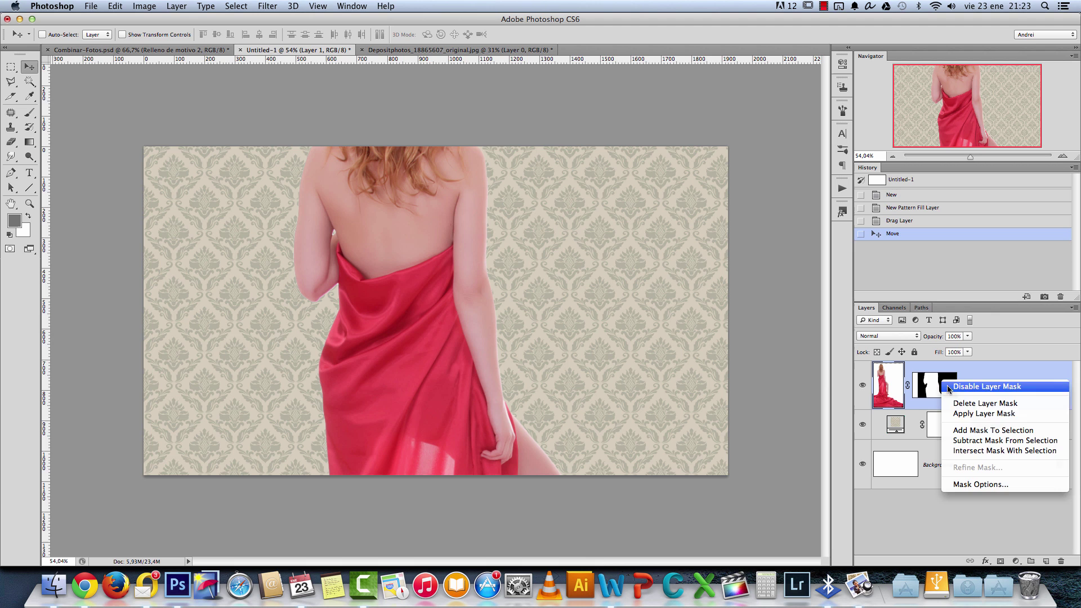
left_click(971, 417)
key("super+1")
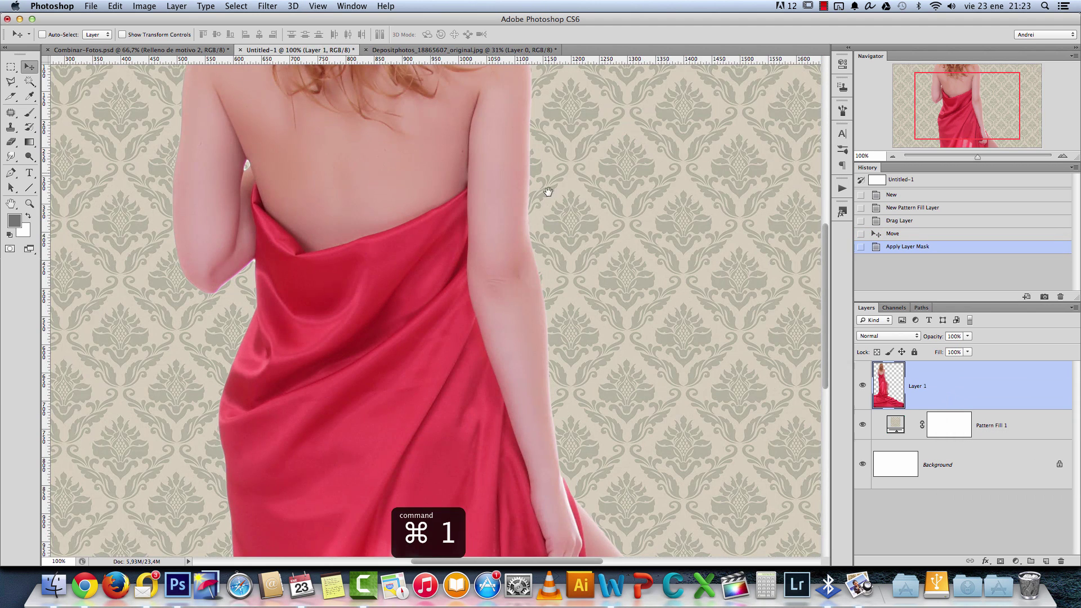
left_click_drag(572, 277, 472, 176)
left_click_drag(528, 259, 677, 444)
left_click_drag(538, 280, 581, 374)
scroll(531, 301, "down", 2)
scroll(571, 353, "down", 1)
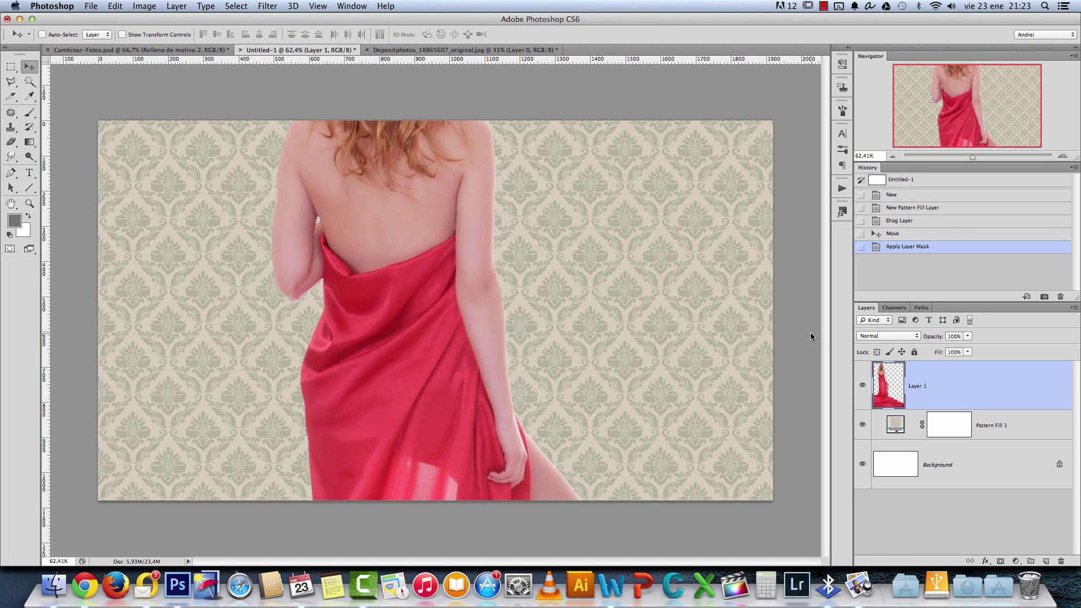
Rename the woman's layer "dress" and duplicate it.
double_click(918, 387)
type("dress")
key("Return")
key("super+j")
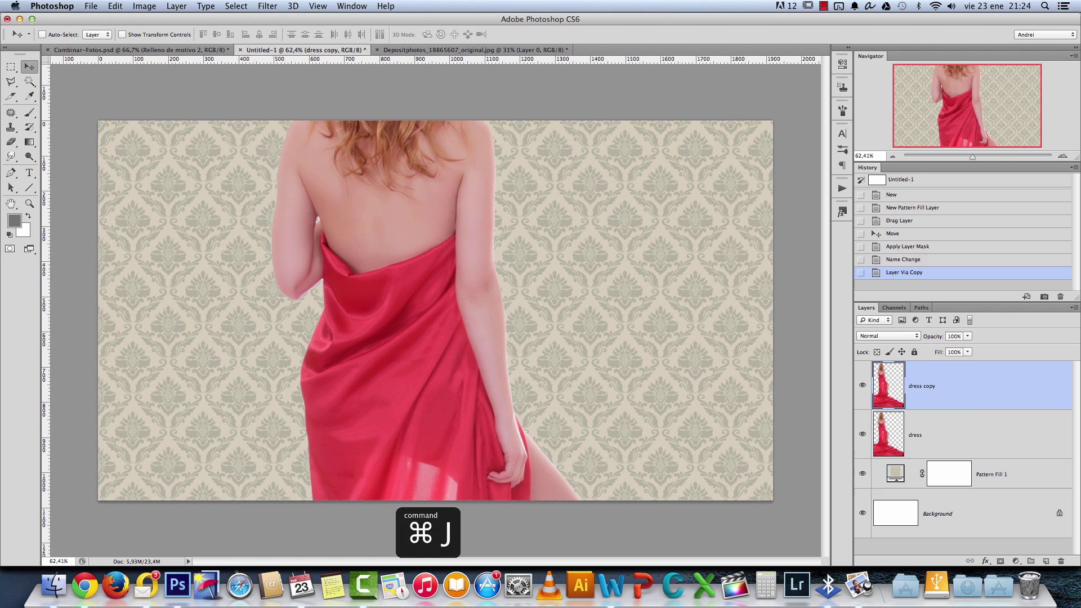
Rename the duplicated dress layer "woman".
double_click(921, 388)
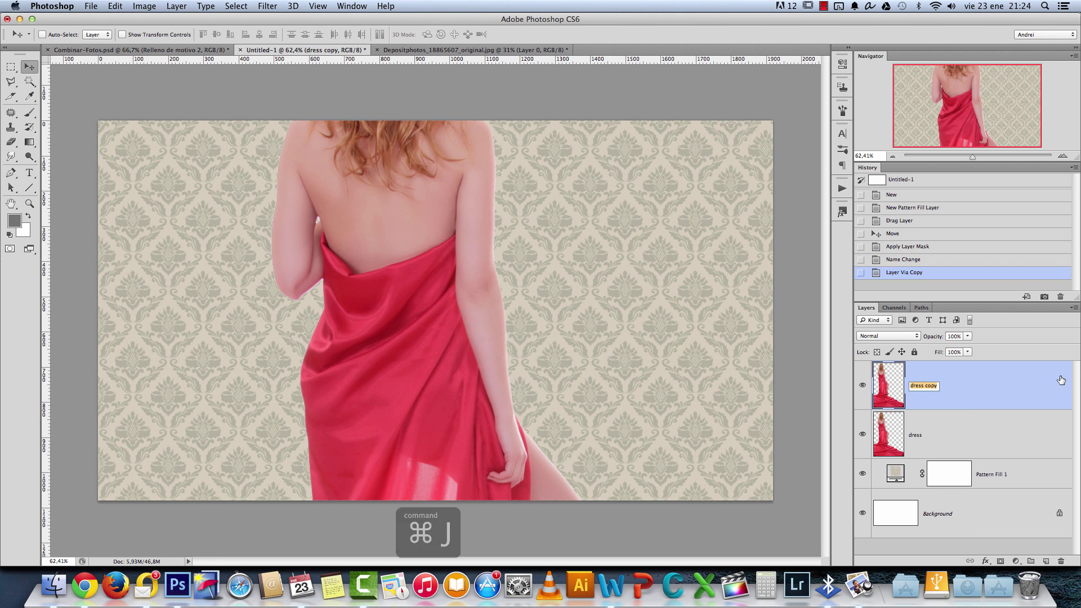
type("woman")
key("Return")
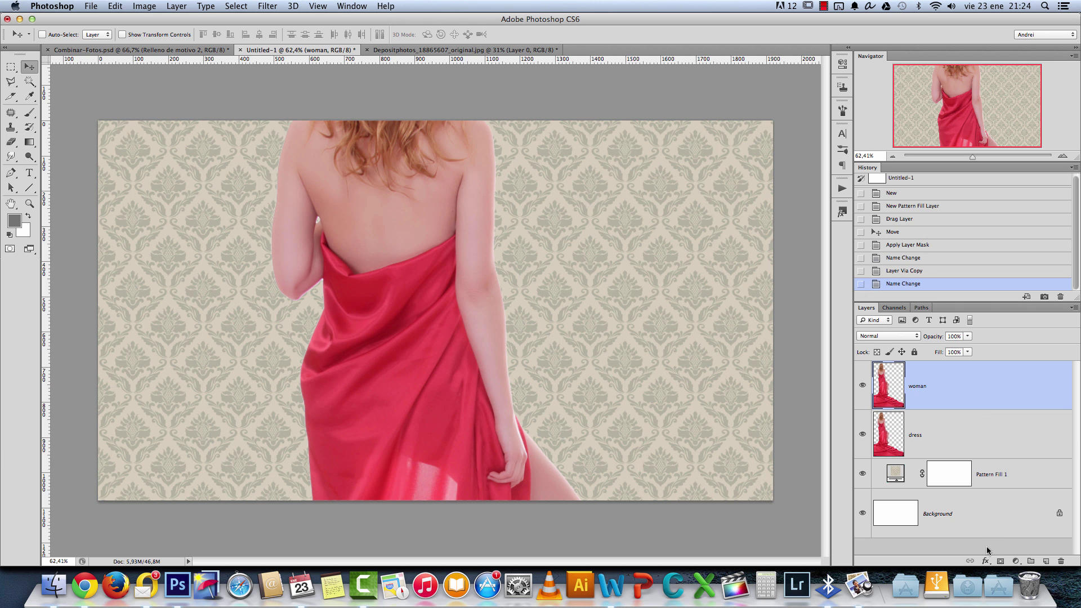
Add a blank white layer mask to both the woman layer and the dress layer.
left_click(1001, 561)
left_click(959, 439)
left_click(1000, 561)
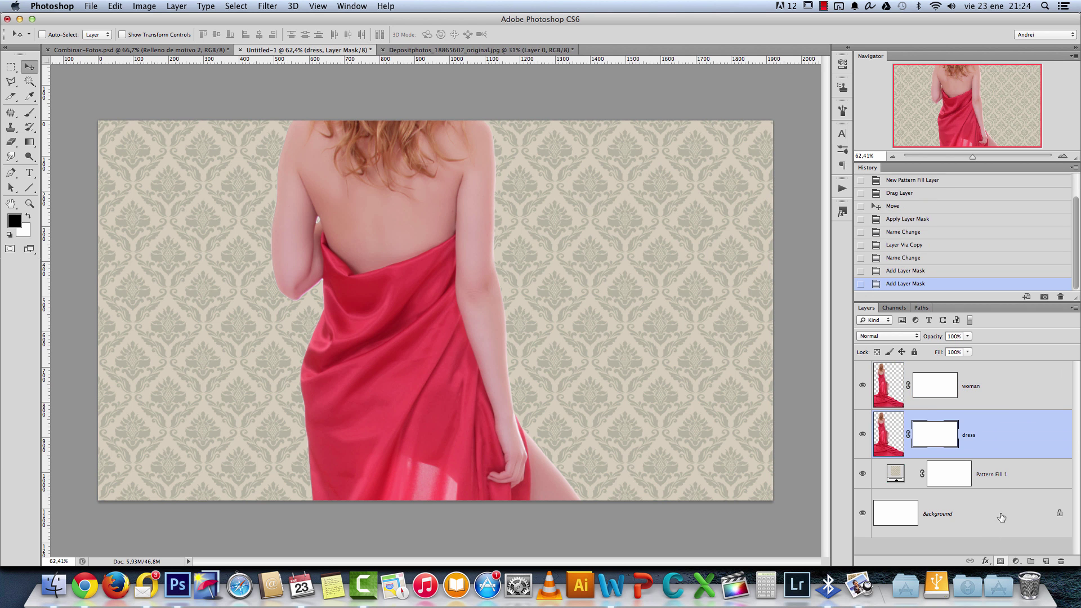
left_click(1004, 393)
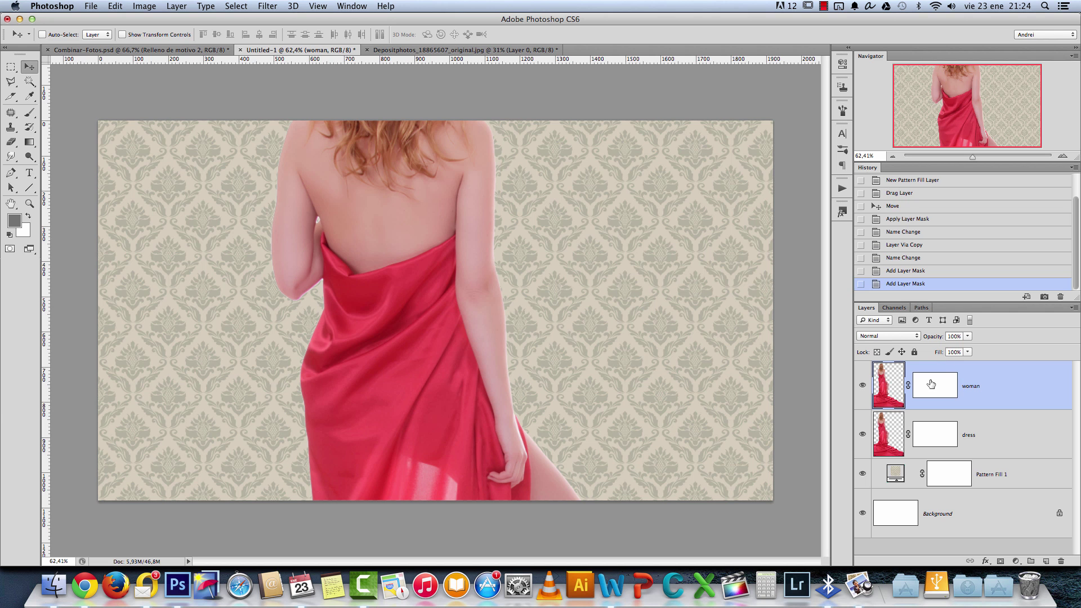
Load the dress layer's outline as a selection and open Color Range with the selection preview set to None.
left_click(939, 436)
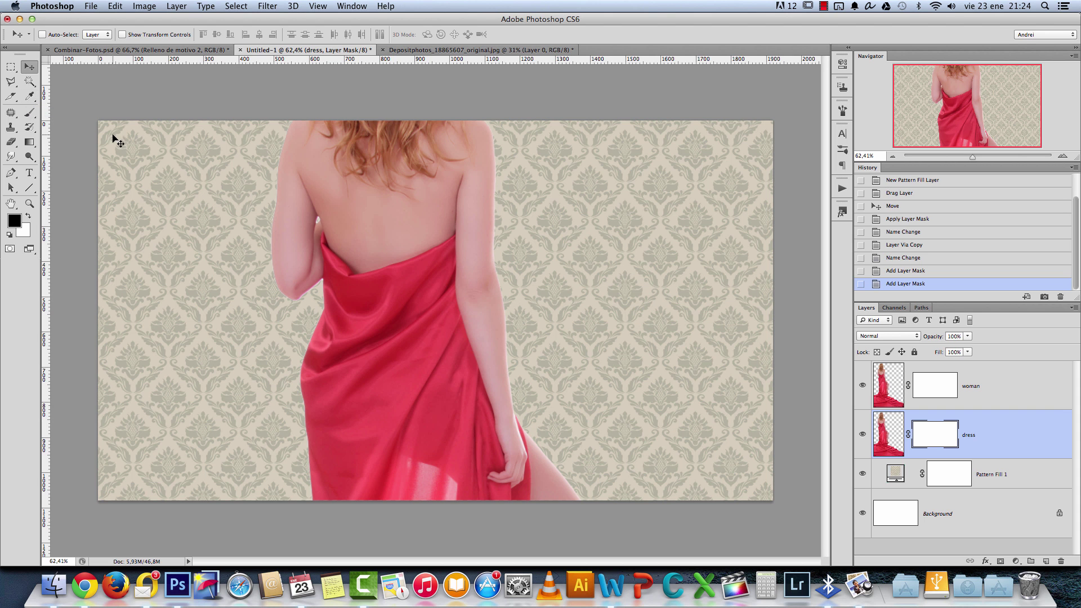
left_click(27, 99)
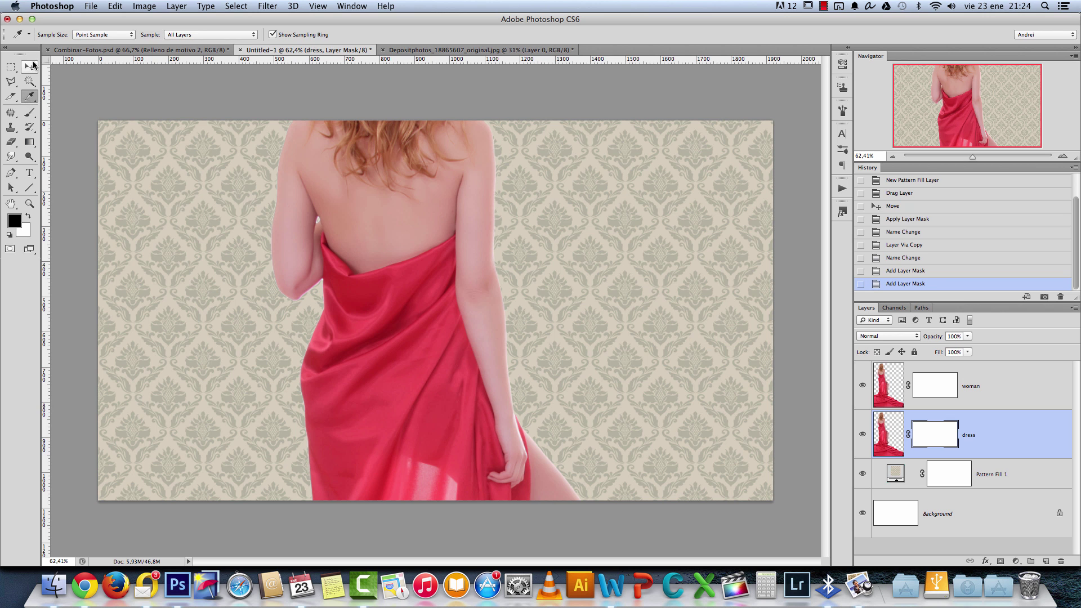
key("v")
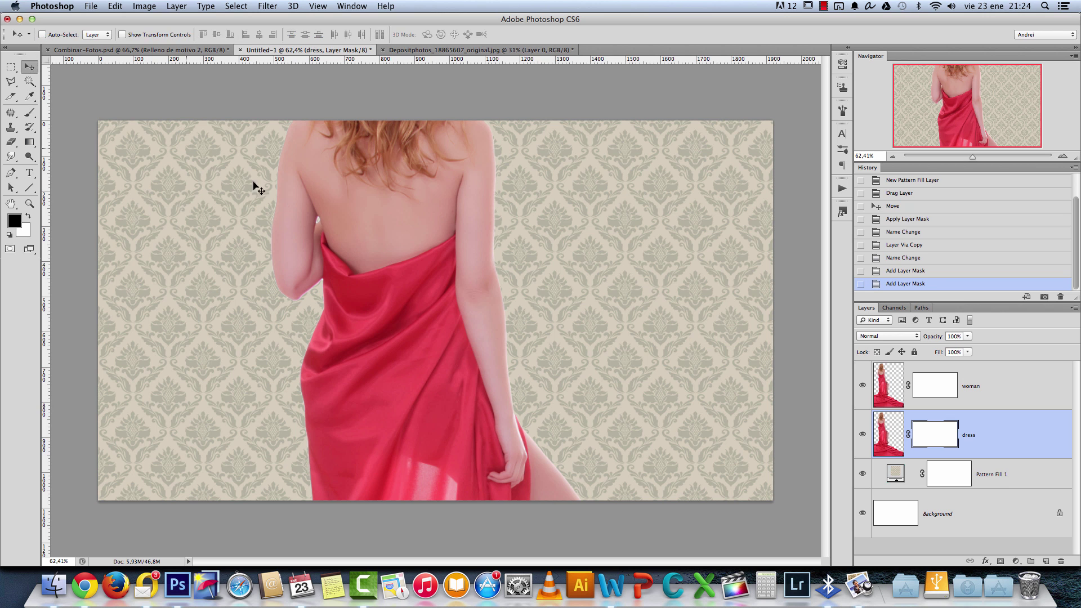
left_click(889, 432, "ctrl")
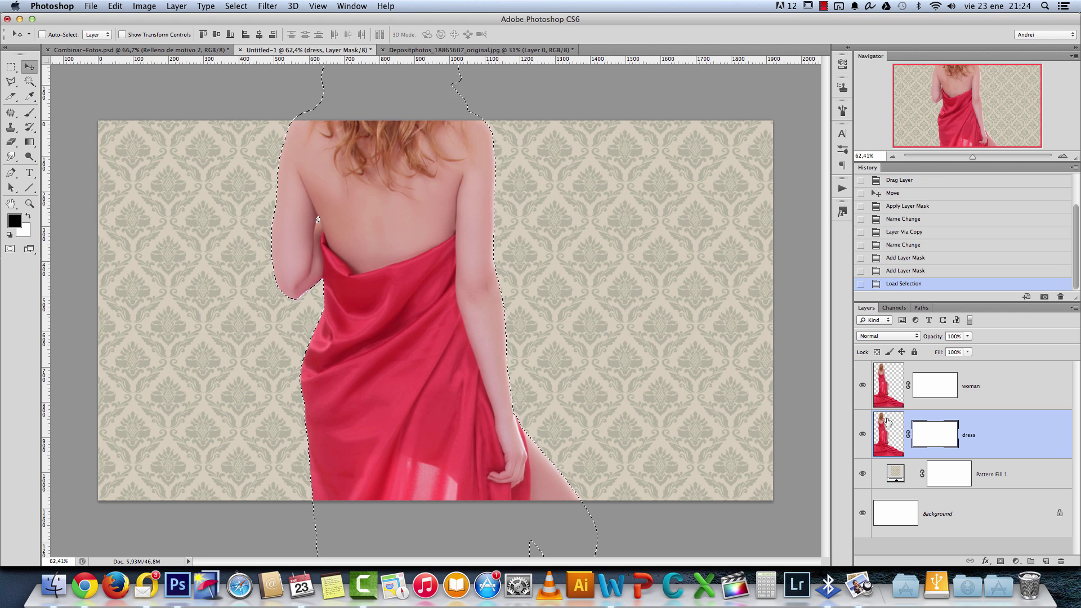
left_click(236, 5)
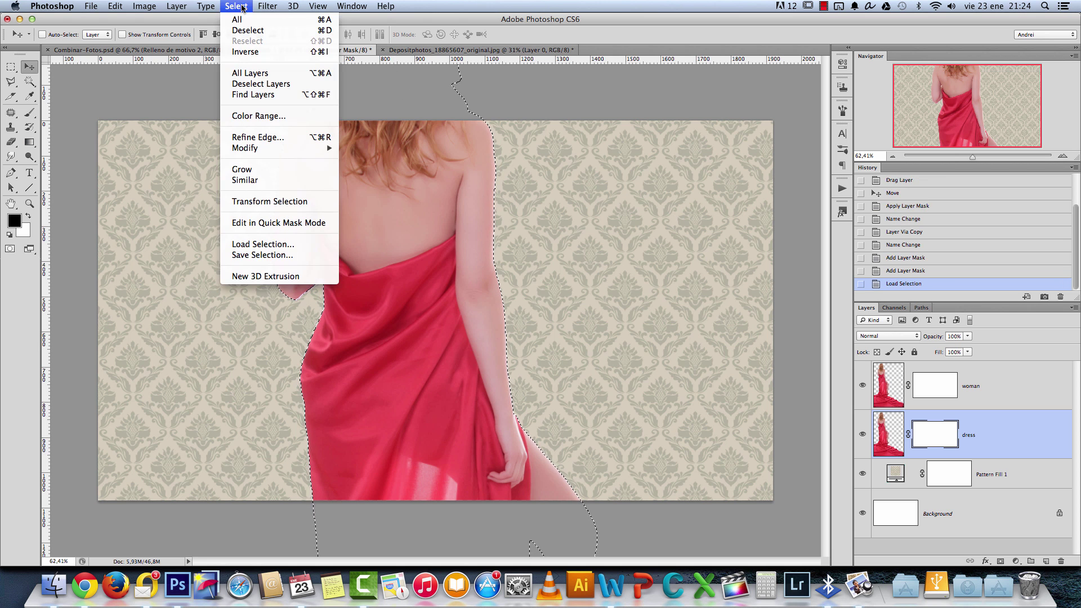
left_click(274, 116)
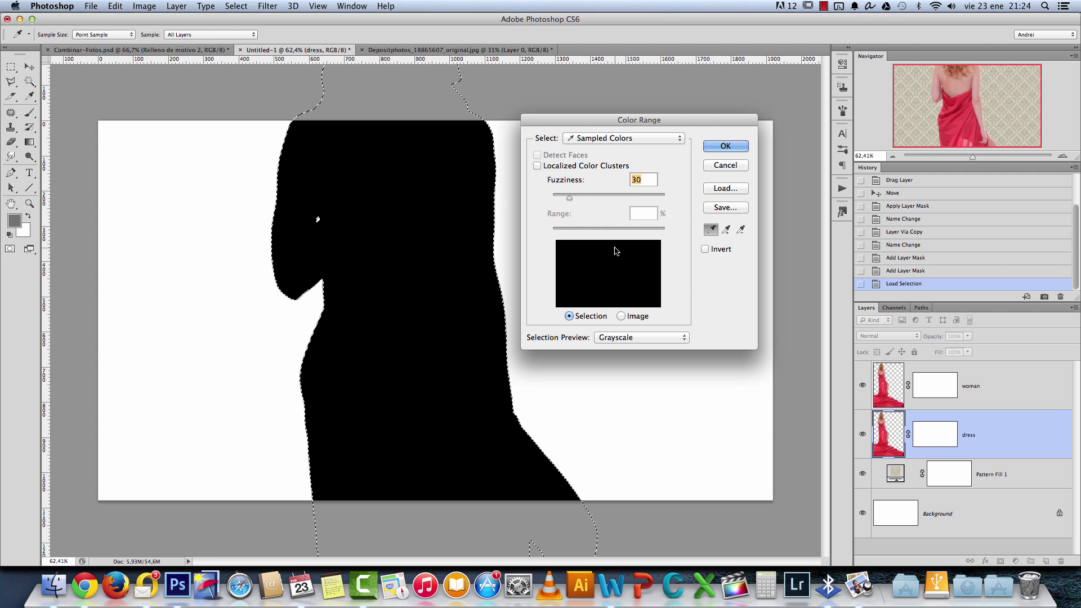
left_click(622, 337)
left_click(588, 319)
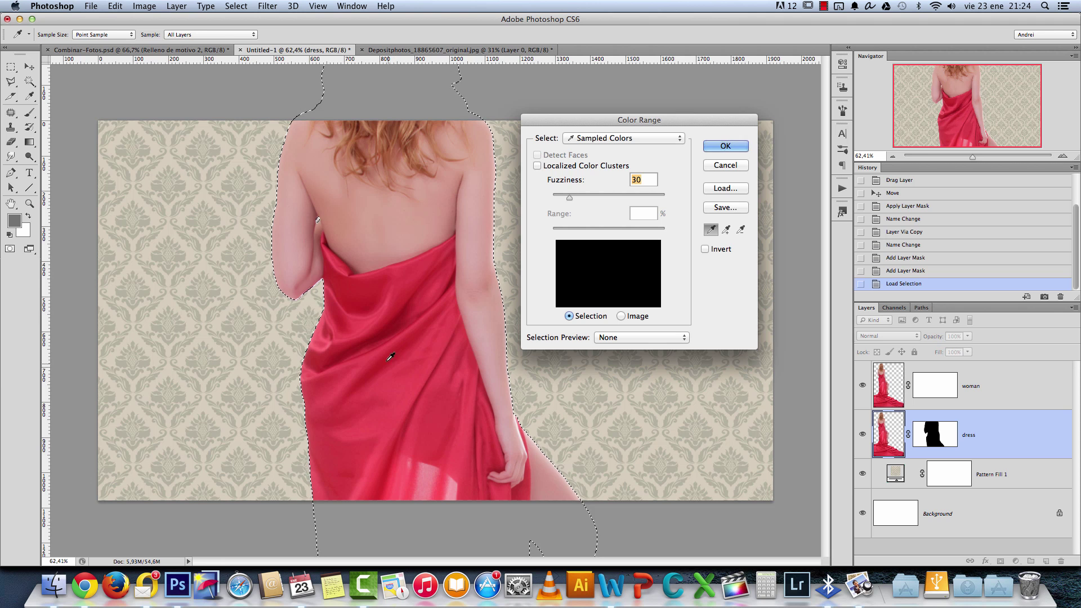
Sample the dress's red in the middle of the fabric and add two more shades from its lower folds.
left_click(401, 347)
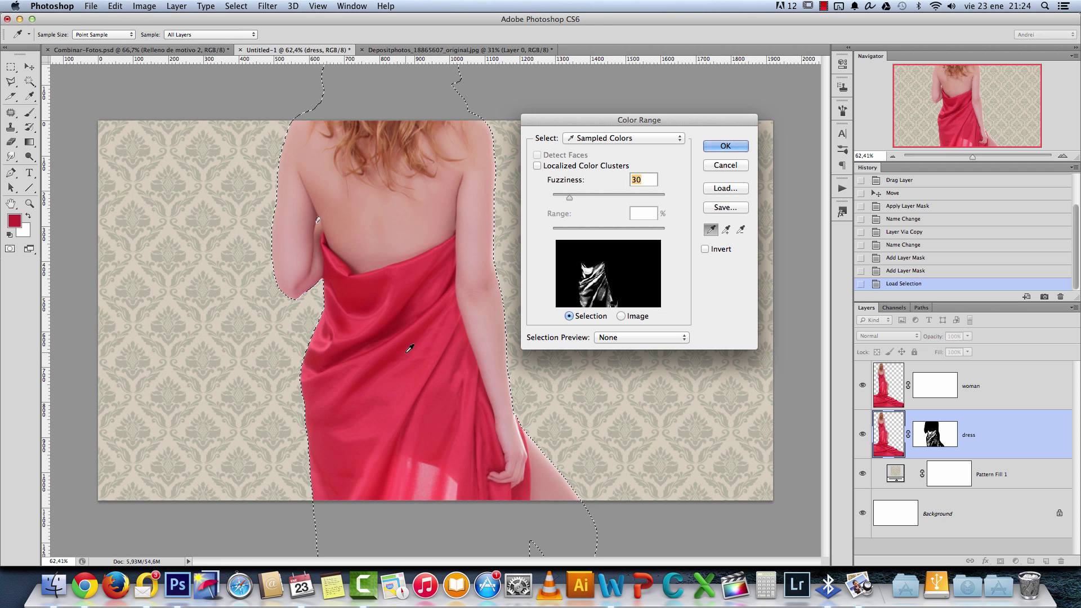
left_click(445, 407, "shift")
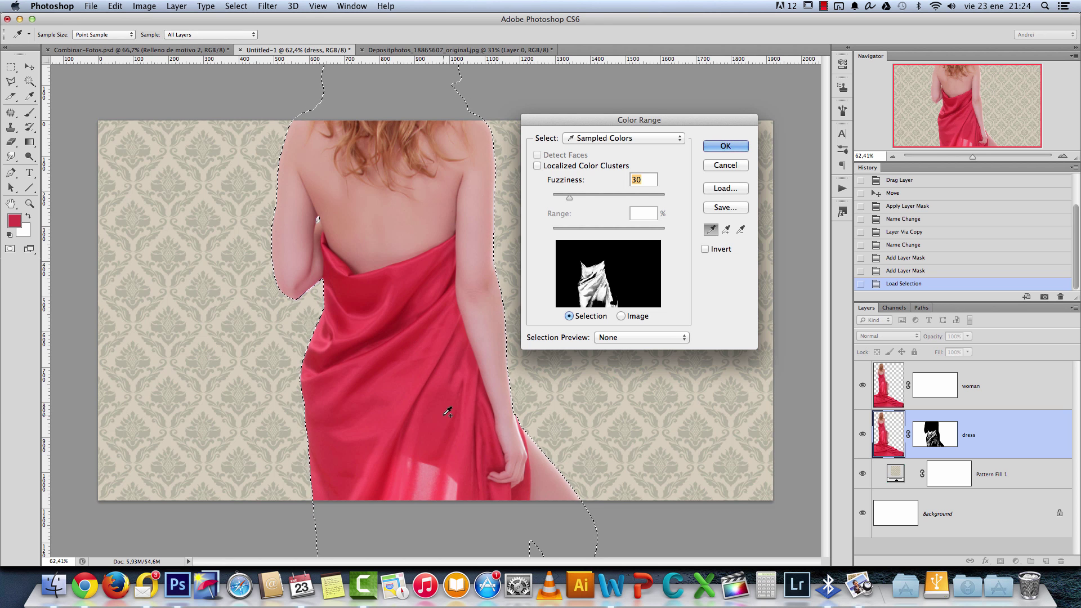
left_click(410, 420, "shift")
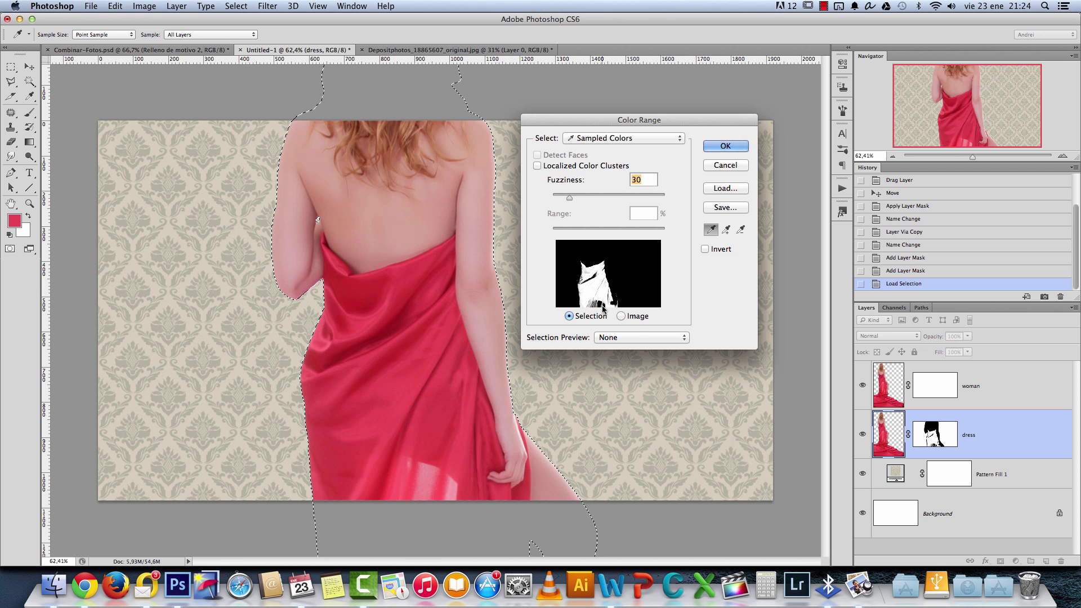
Set the selection preview to Grayscale and add the remaining dress tones from the dark folds, waist and sheer hem to the sampled colours.
left_click(619, 338)
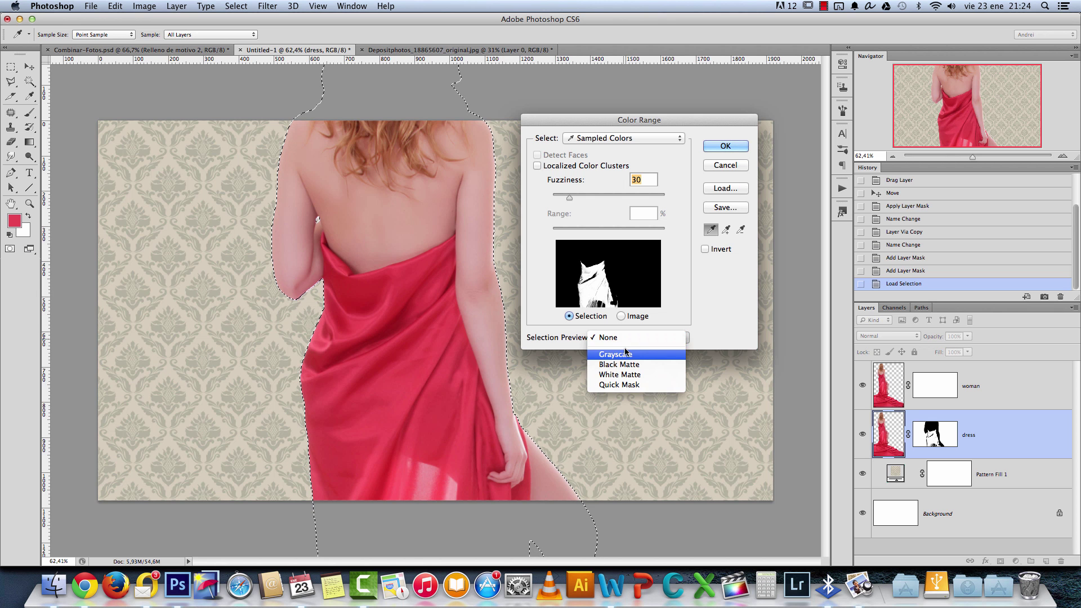
left_click(625, 354)
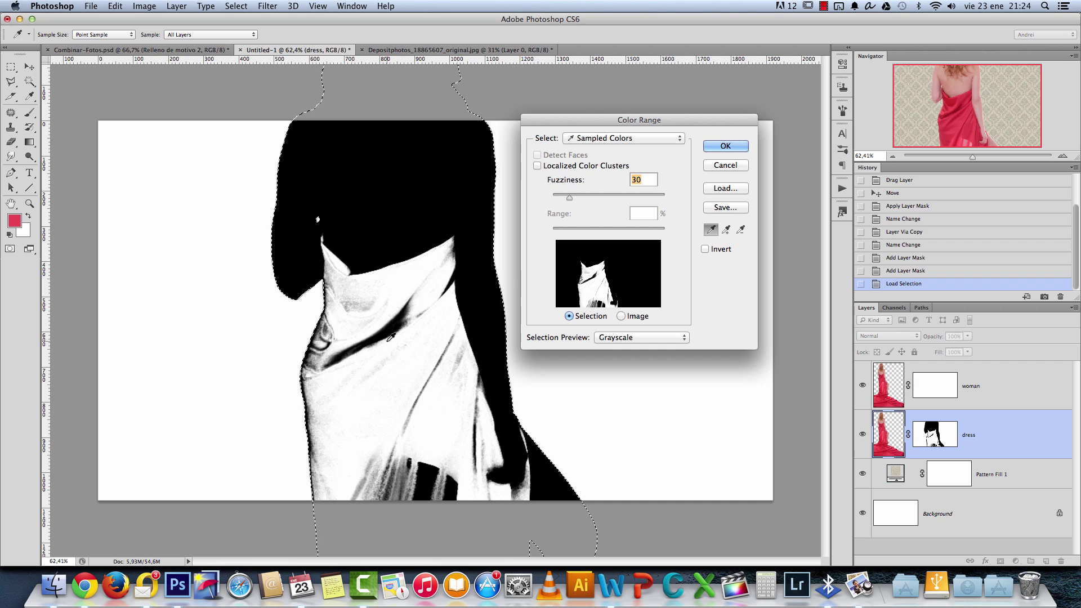
left_click(393, 327, "shift")
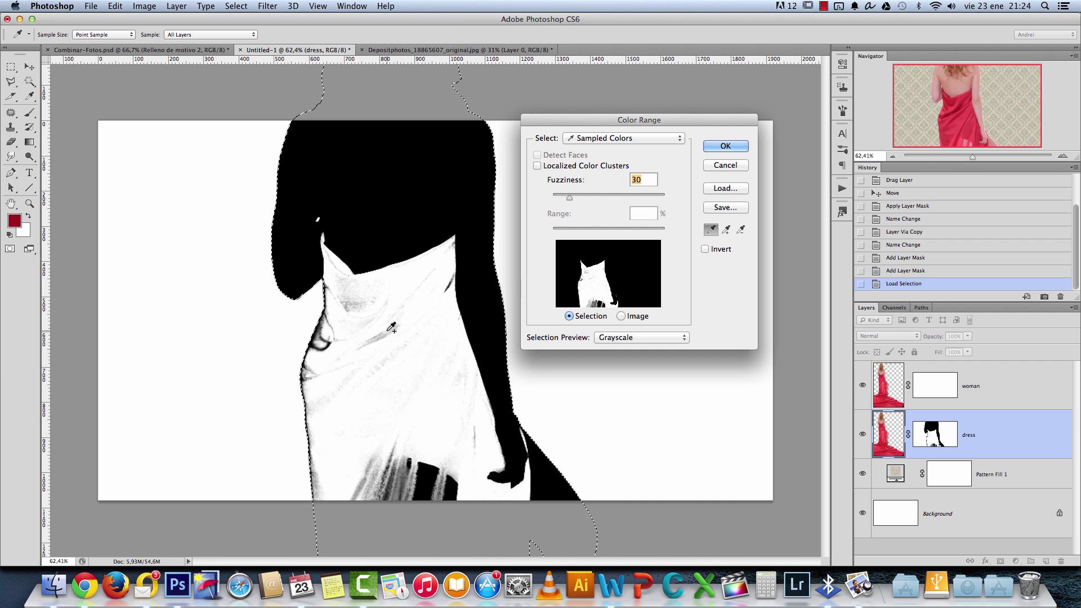
left_click(436, 473, "shift")
left_click(381, 466, "shift")
left_click(372, 475, "shift")
left_click(359, 430, "shift")
left_click(361, 303, "shift")
left_click(354, 310, "shift")
left_click(390, 331, "shift")
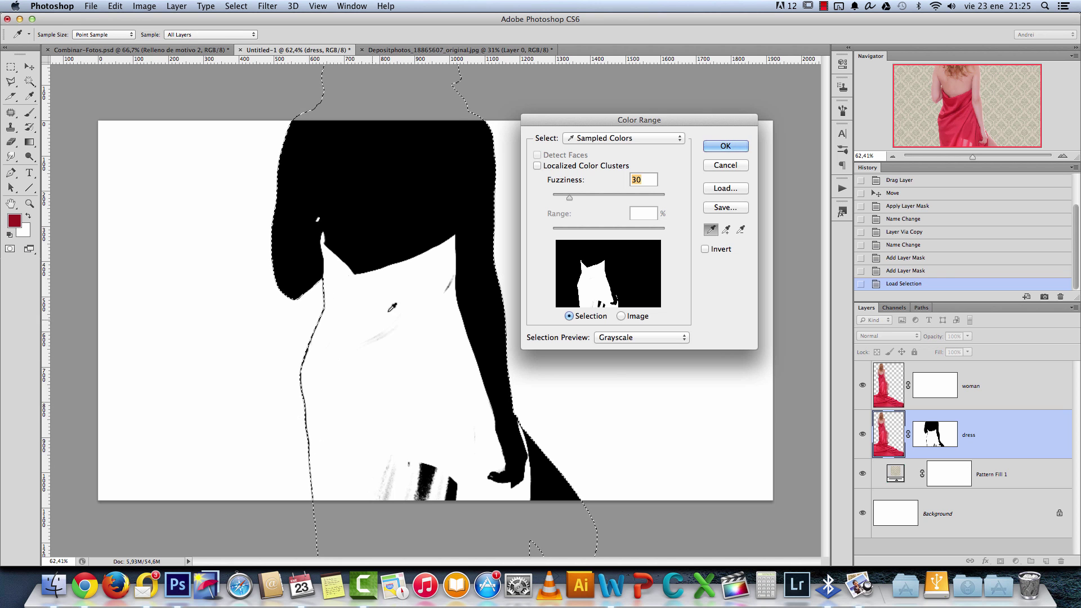
Examine the grayscale preview along the dress's neckline, arm edge and hem for areas missing from the colour selection.
scroll(376, 248, "up", 6)
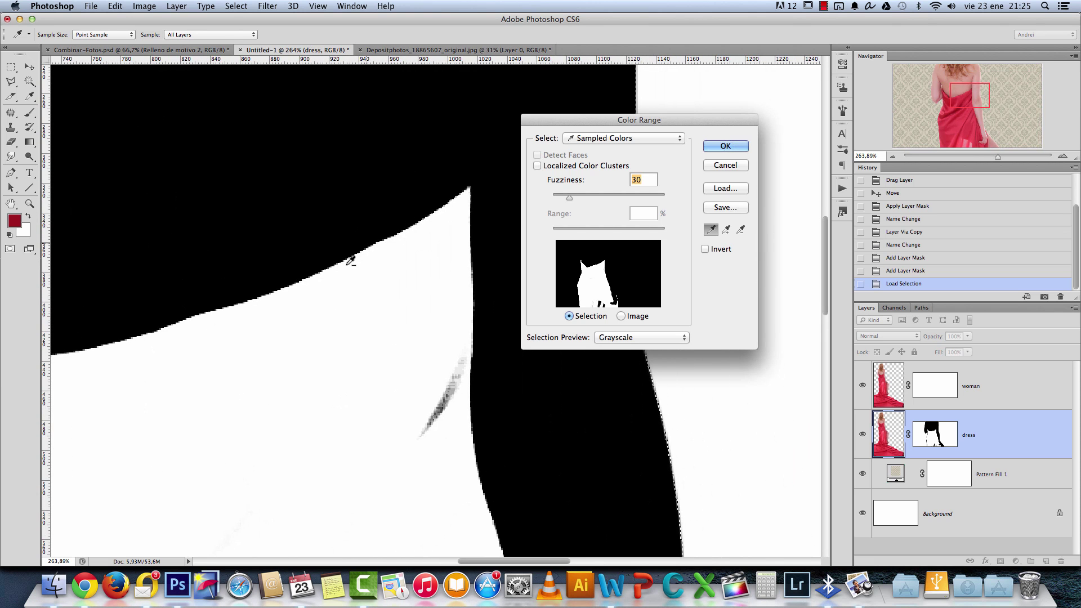
scroll(392, 226, "down", 4)
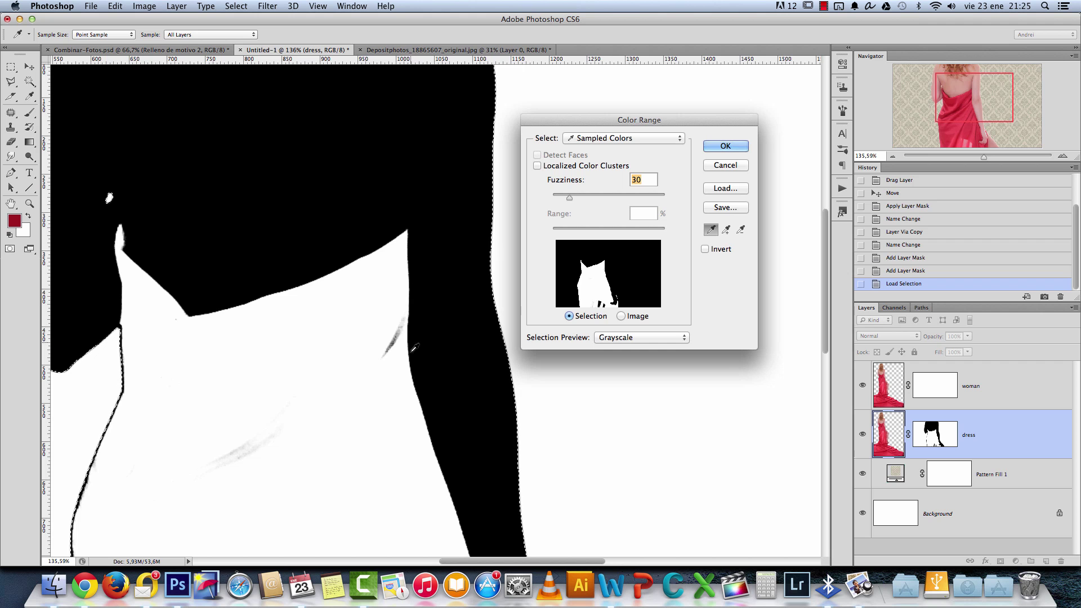
scroll(398, 425, "down", 3)
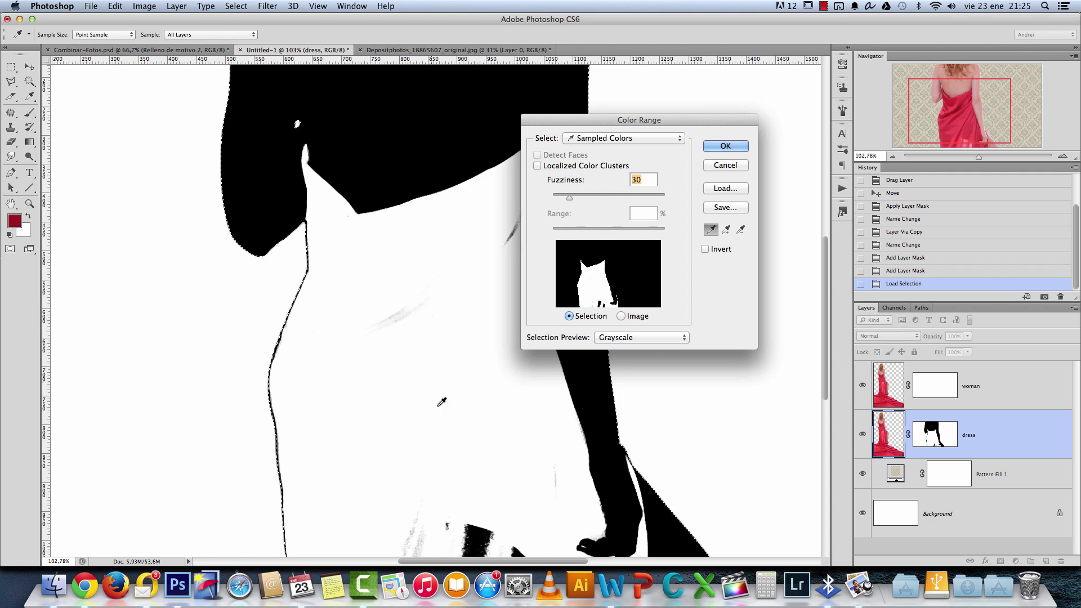
scroll(410, 302, "down", 5)
scroll(410, 302, "right", 2)
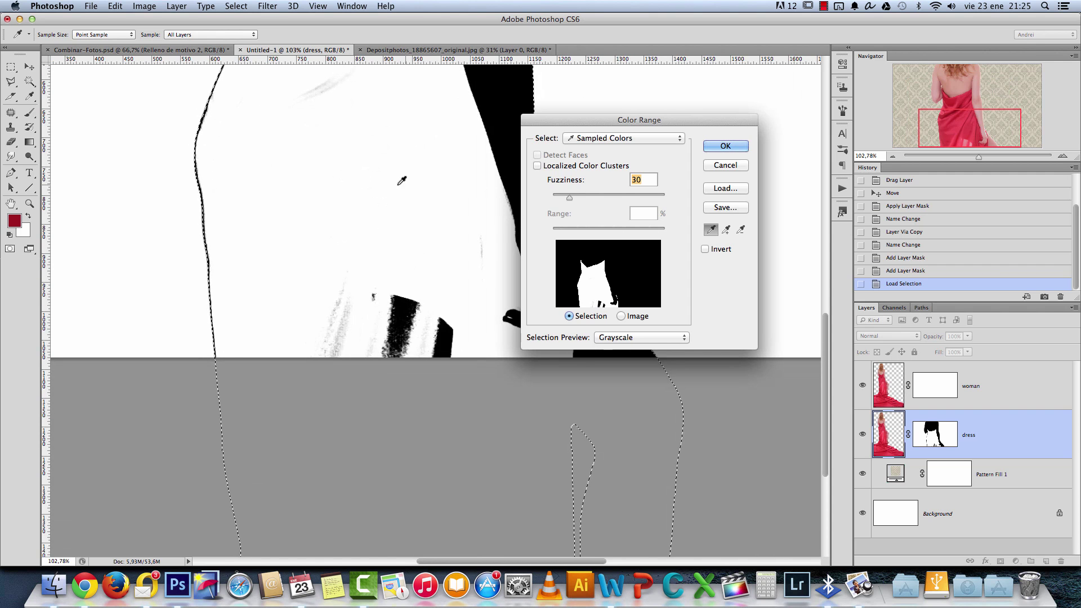
scroll(410, 356, "up", 5)
scroll(349, 338, "down", 3)
scroll(349, 337, "right", 2)
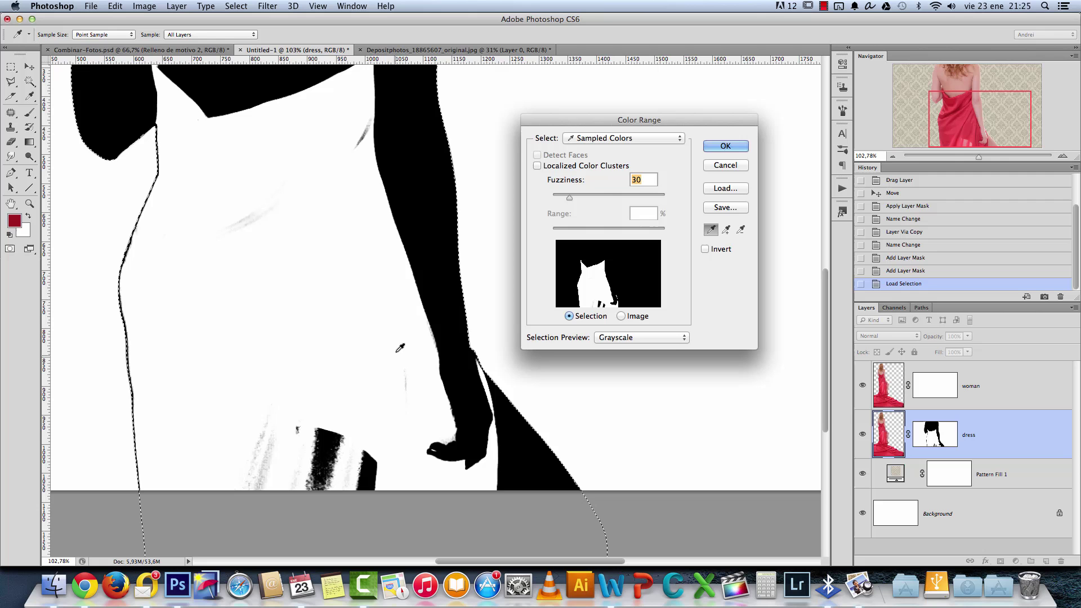
left_click(432, 347)
key("cmd+z")
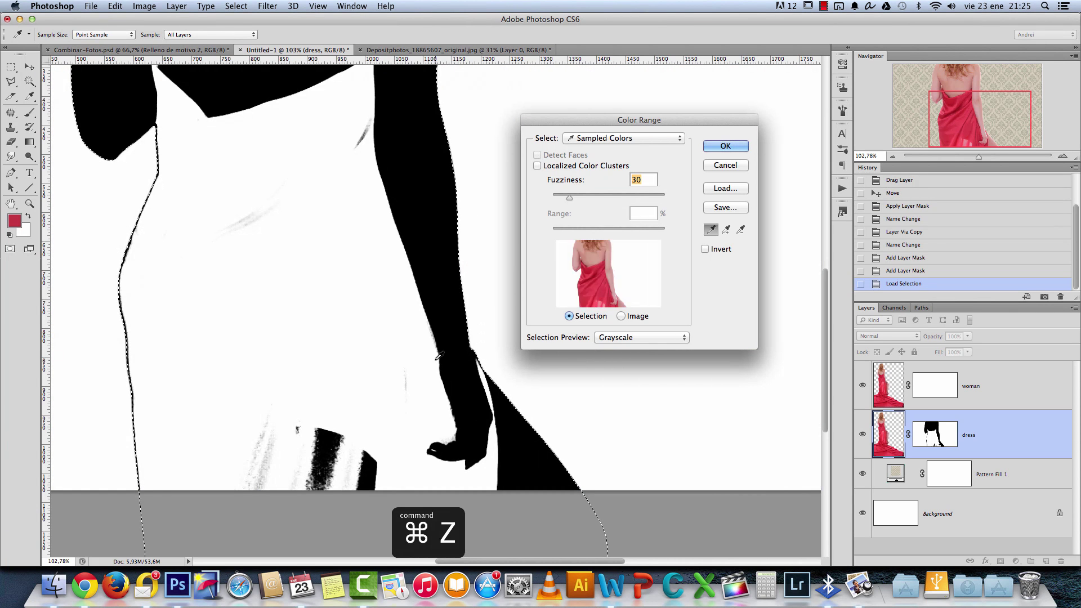
Set the Color Range fuzziness to 49 and apply the result to the dress layer's mask.
left_click_drag(343, 289, 448, 451)
scroll(428, 369, "down", 3)
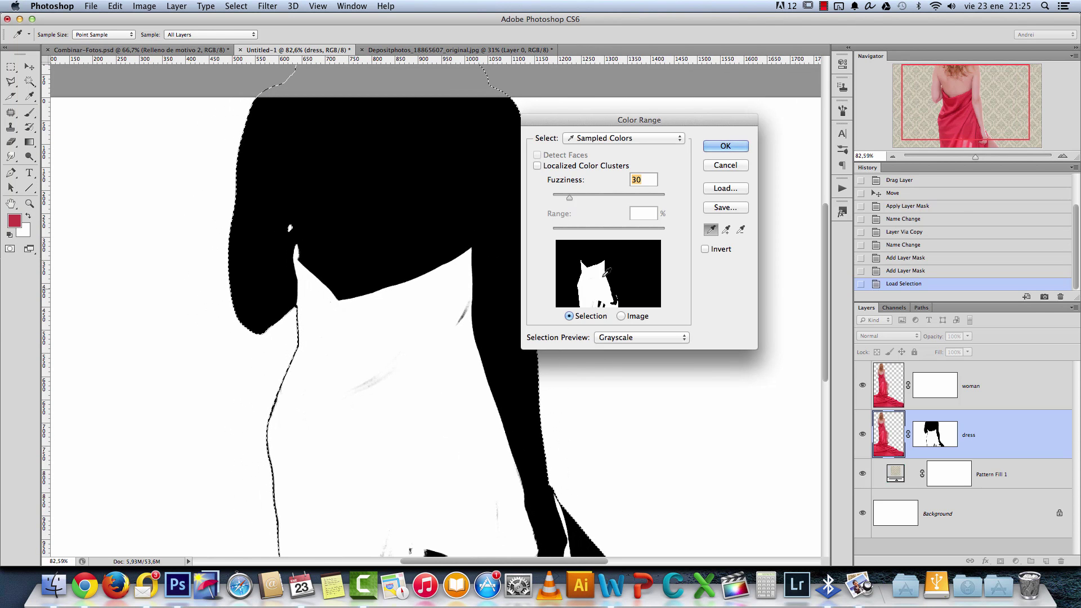
mouse_move(574, 200)
left_mouse_down()
mouse_move(592, 203)
mouse_move(569, 199)
mouse_move(580, 201)
left_mouse_up()
key("super+1")
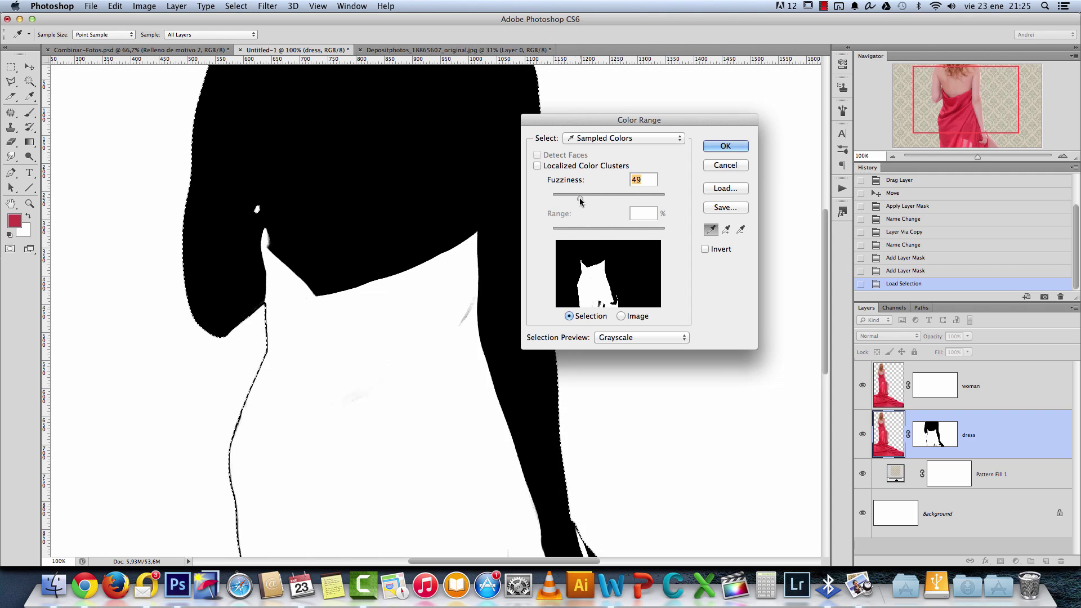
left_click(725, 146)
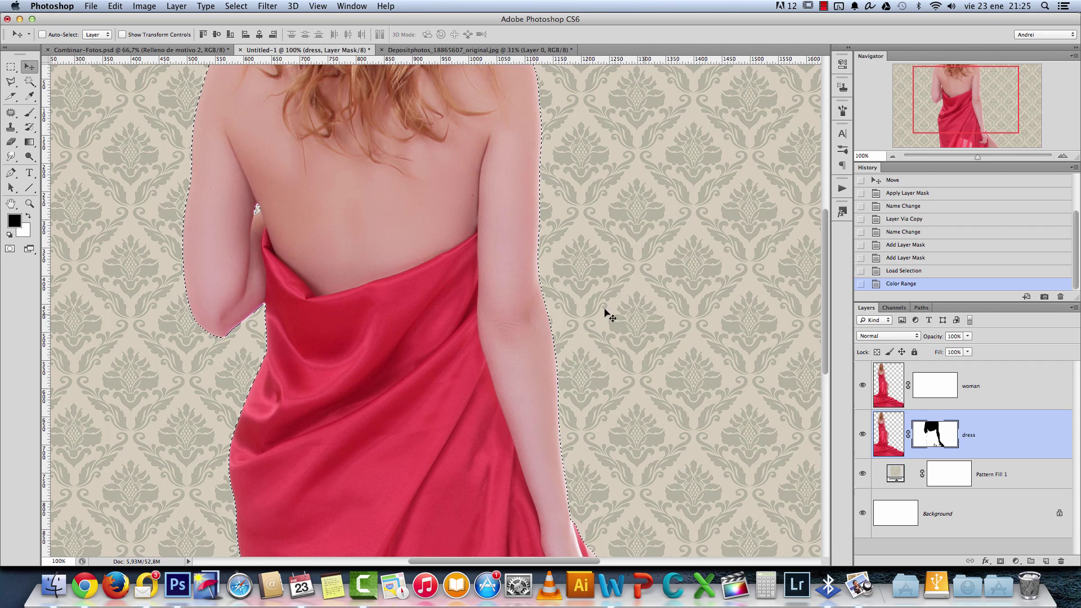
Hide the woman layer, clear the selection and check the isolated dress for holes around its hem.
scroll(484, 336, "down", 1)
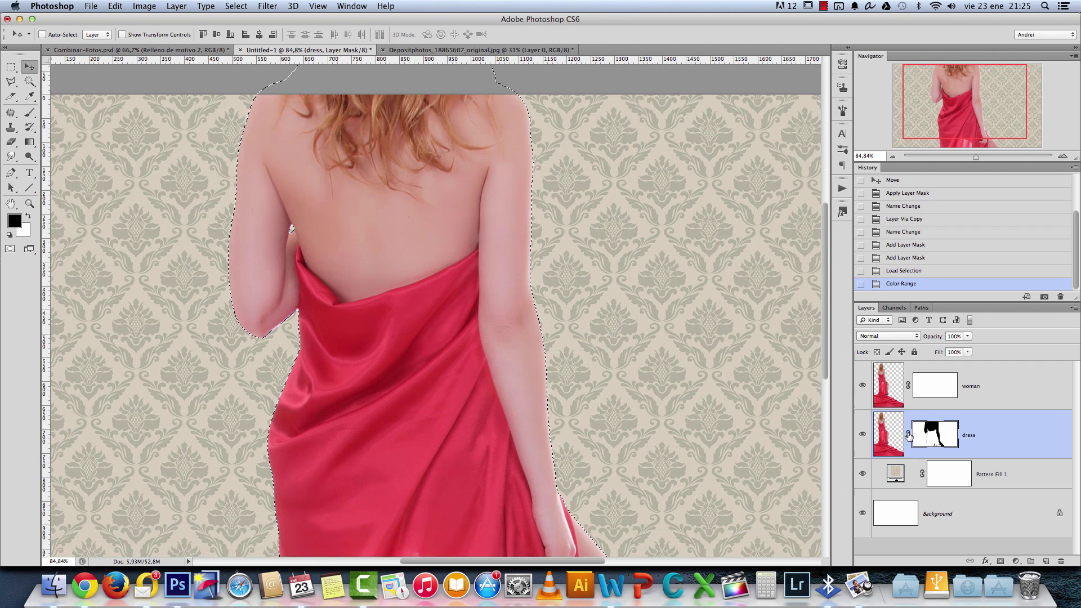
left_click(862, 385)
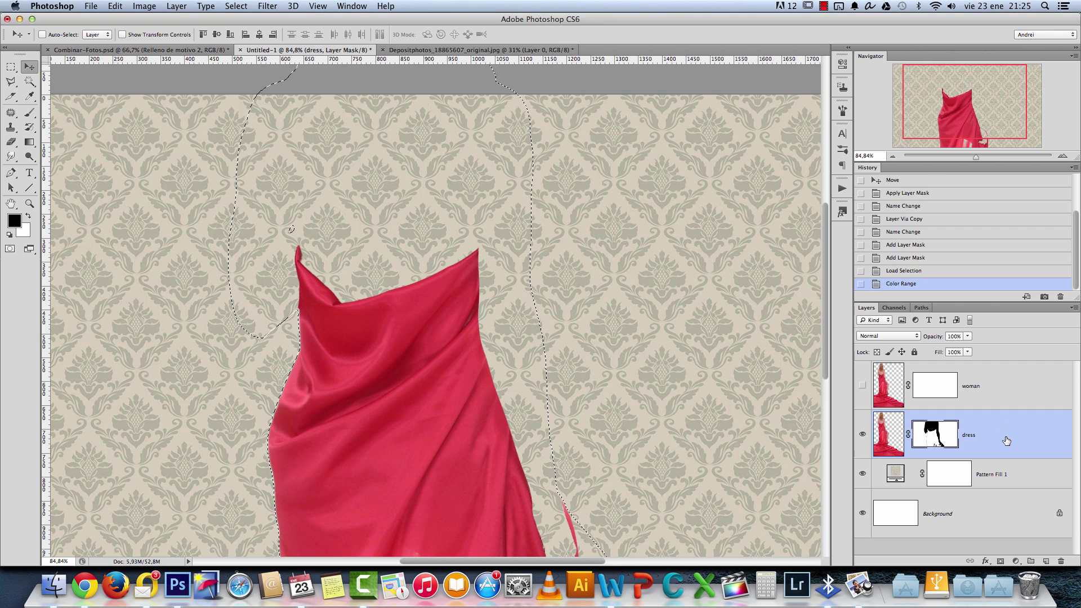
left_click(889, 433)
key("super+d")
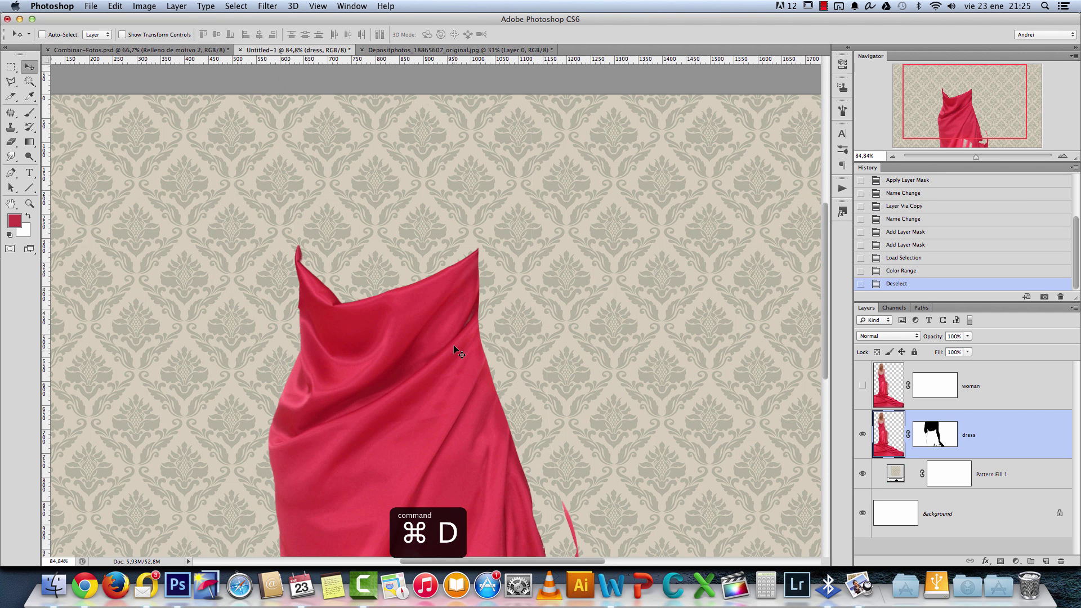
left_click_drag(505, 375, 408, 213)
scroll(304, 380, "up", 3)
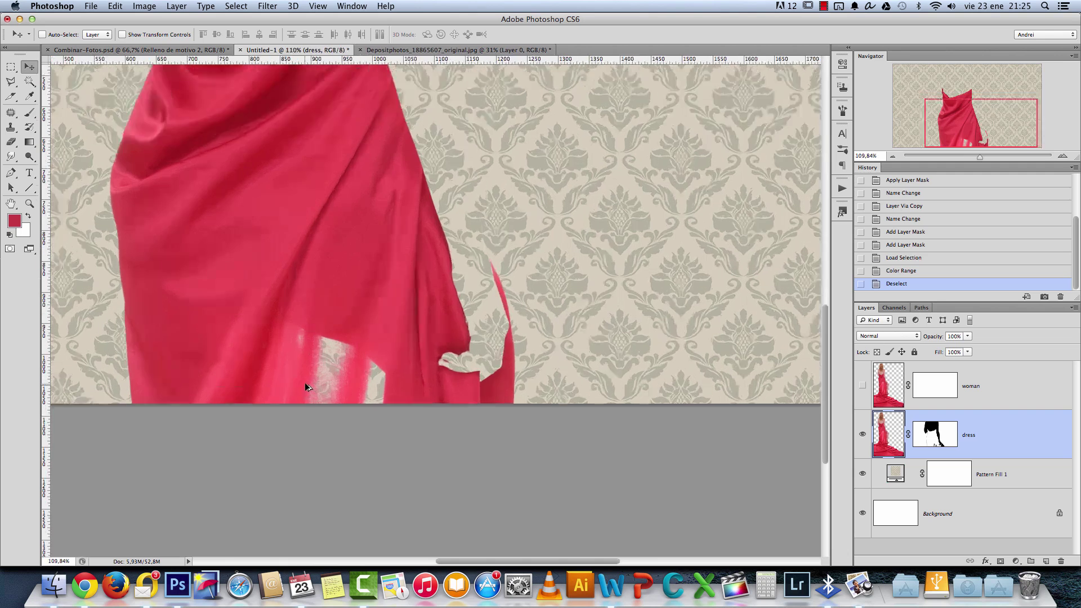
scroll(480, 323, "down", 4)
Display the dress layer's mask on its own in black and white.
left_click(945, 436)
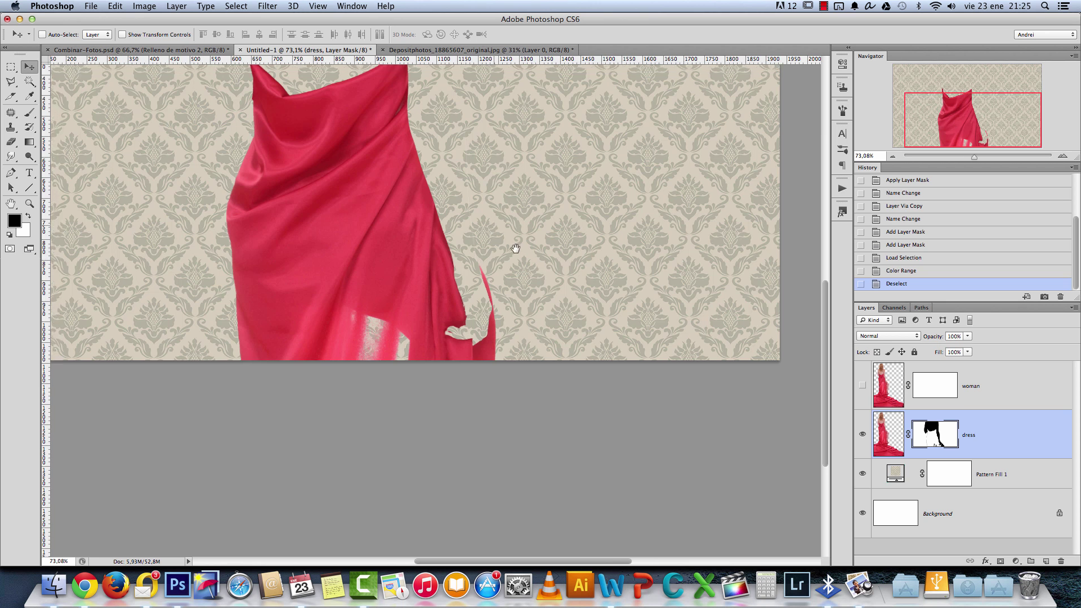
left_click_drag(487, 219, 596, 339)
left_click(937, 437, "alt")
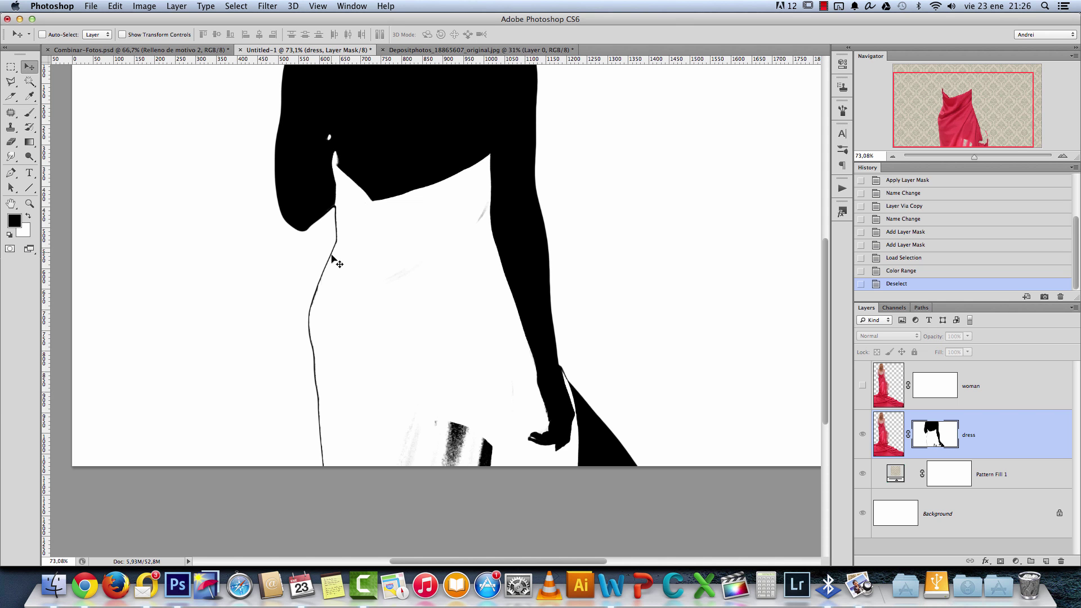
Paint white with a 25 px Brush over the upper part of the thin black outline on the mask's left dress edge.
key("b")
scroll(328, 237, "up", 5)
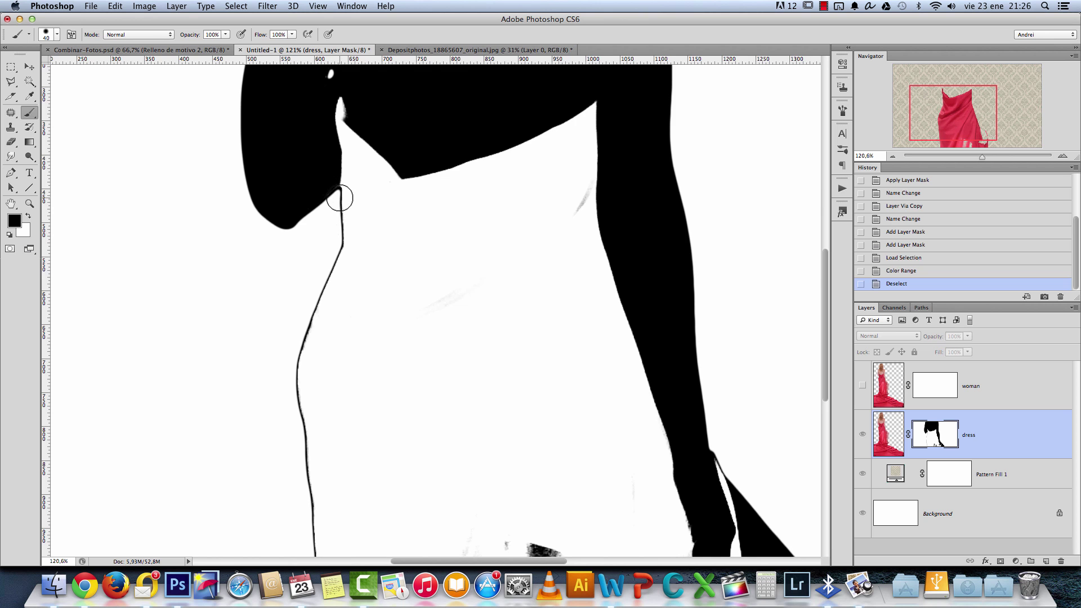
scroll(350, 192, "up", 5)
right_click(369, 194)
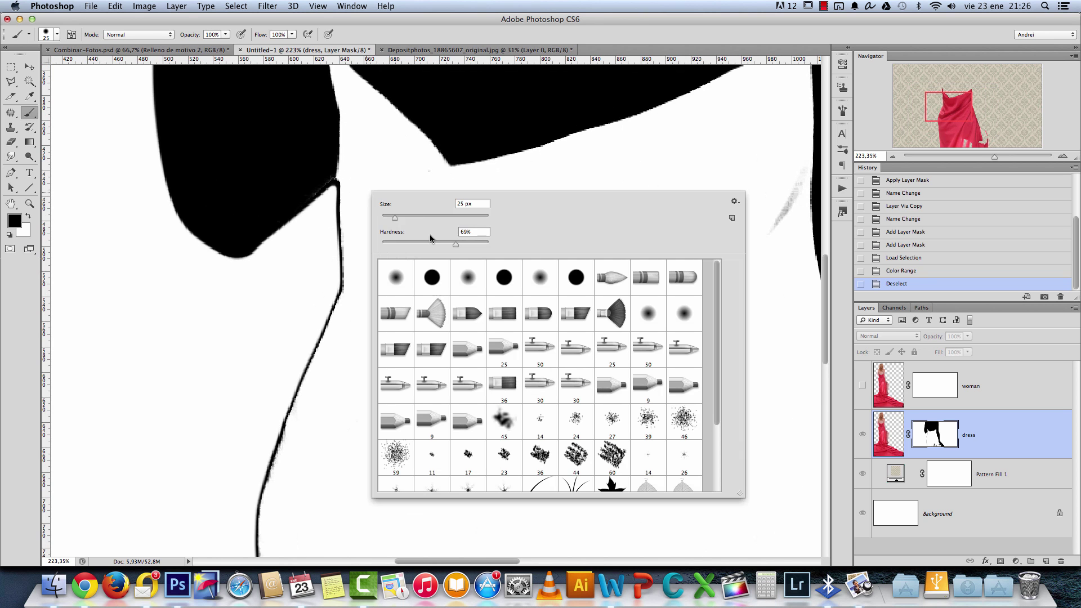
left_click(342, 190)
key("super+z")
key("x")
mouse_move(343, 194)
left_mouse_down()
mouse_move(323, 332)
mouse_move(277, 431)
left_mouse_up()
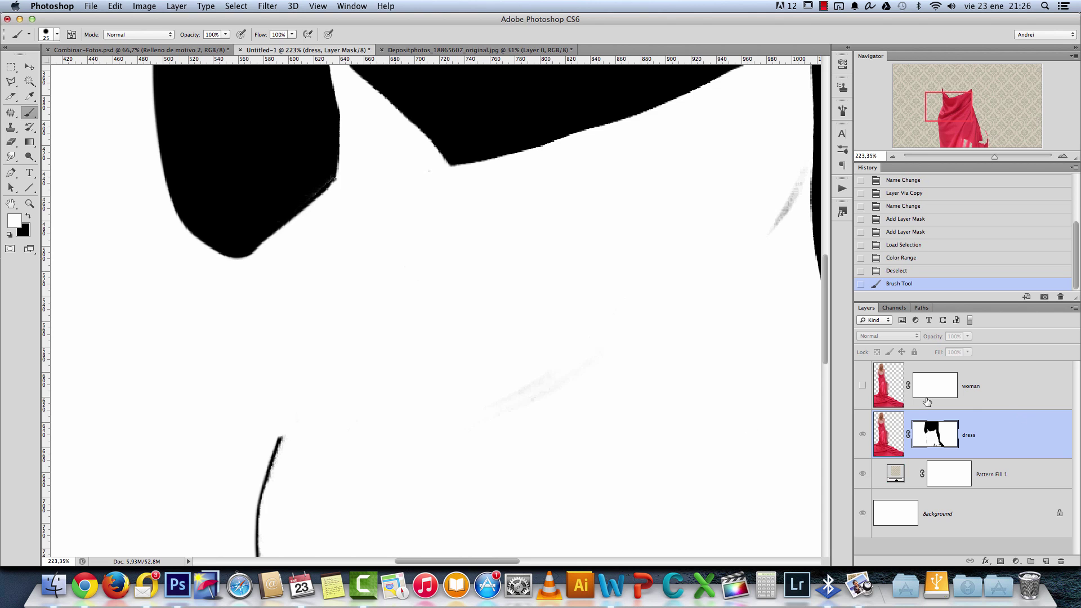
mouse_move(307, 490)
left_mouse_down()
mouse_move(373, 200)
mouse_move(334, 168)
mouse_move(347, 554)
left_mouse_up()
Enlarge the brush to 60 px and paint out the remaining black outline and the dark patches at the dress's hem.
key("super+0")
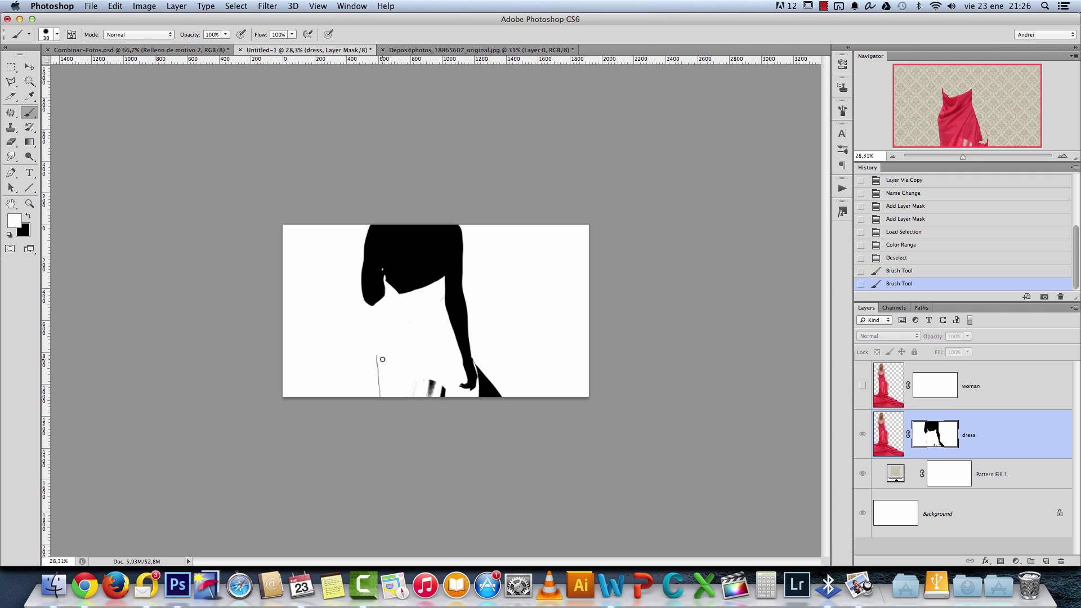
key("super+plus")
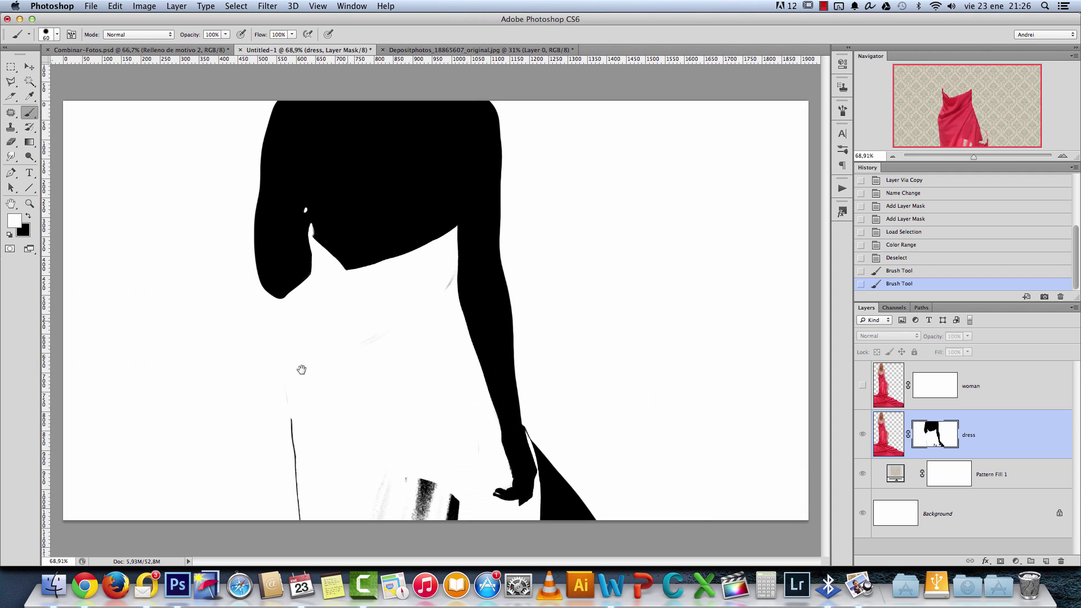
left_click_drag(278, 373, 302, 555)
mouse_move(394, 480)
left_mouse_down()
mouse_move(430, 490)
mouse_move(402, 521)
mouse_move(454, 498)
mouse_move(434, 521)
left_mouse_up()
Paint out the grey smudges inside the dress, beside the arm and below the neckline with a 50 px white brush.
scroll(505, 479, "up", 5)
scroll(329, 393, "down", 6)
scroll(451, 417, "up", 2)
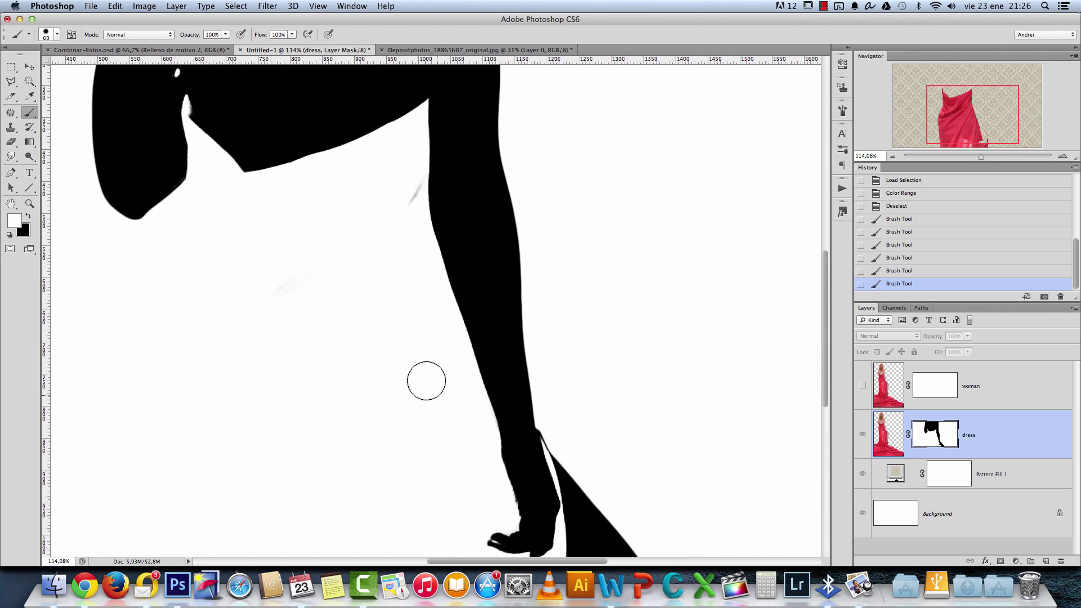
scroll(377, 164, "up", 3)
key("bracketleft")
mouse_move(485, 299)
left_mouse_down()
mouse_move(511, 244)
mouse_move(516, 198)
left_mouse_up()
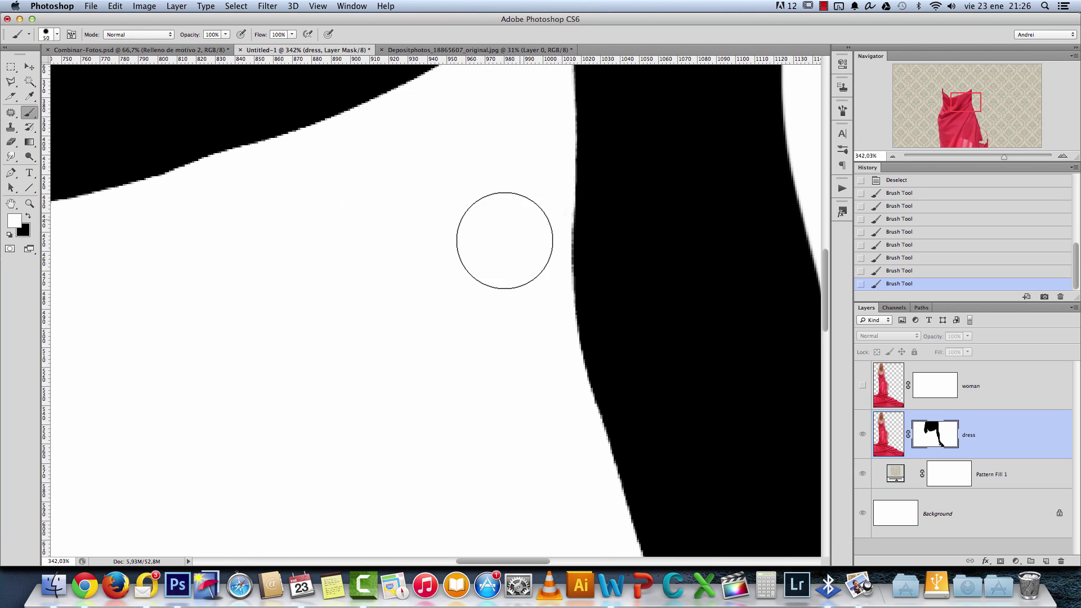
scroll(515, 226, "up", 3)
scroll(485, 413, "left", 5)
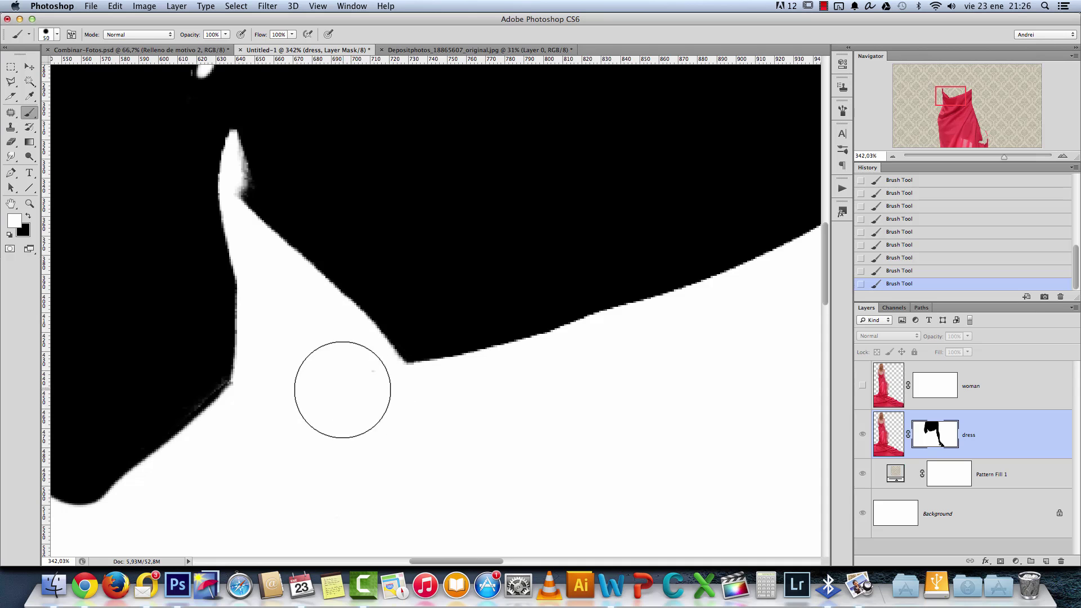
left_click_drag(304, 357, 405, 415)
Reduce the brush size to 15 px for detail work on the dress's pointed left neckline tip.
key("bracketleft")
key("bracketleft")
key("bracketleft")
key("bracketleft")
scroll(347, 276, "up", 3)
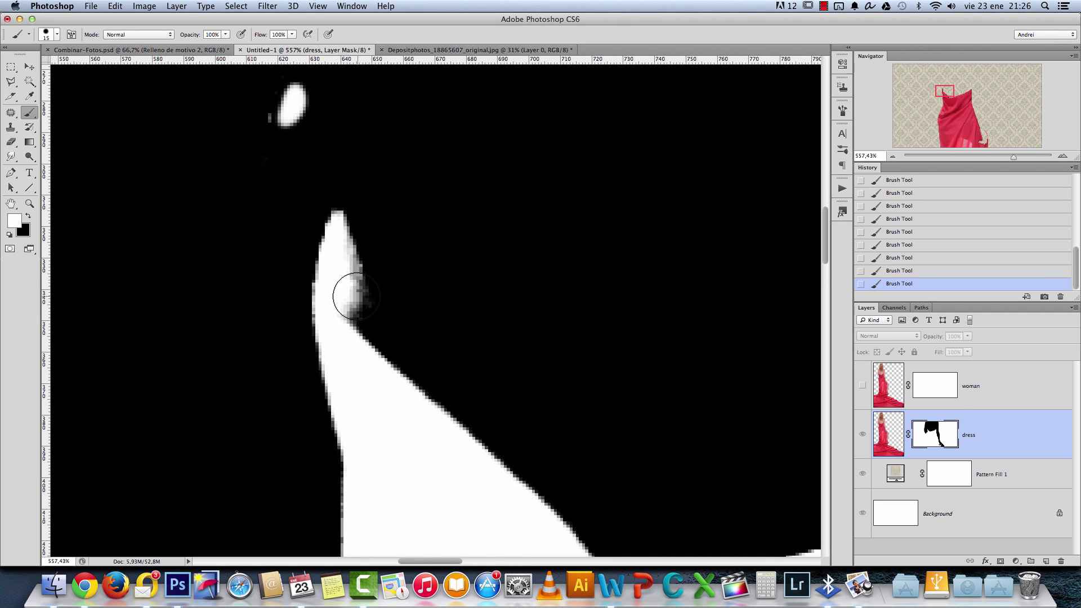
Try painting white along the left neckline tip's grey edge in Normal mode and undo the strokes.
left_click_drag(342, 299, 333, 232)
key("super+z")
key("super+z")
key("super+z")
key("super+z")
key("super+z")
Set the brush mode to Overlay and paint white along the grey edge of the left neckline tip.
left_click(137, 33)
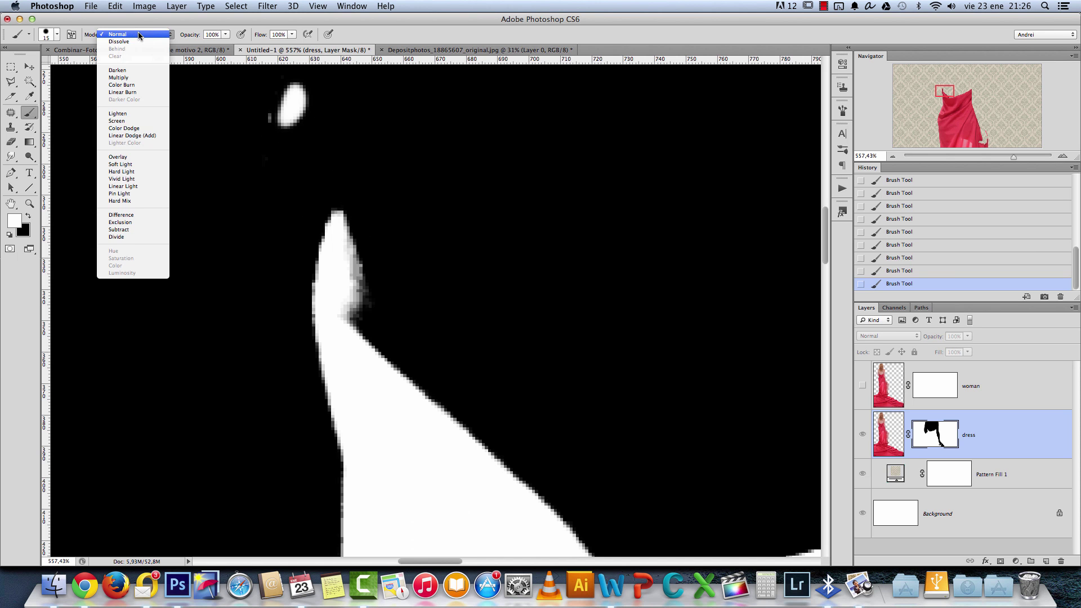
left_click(131, 158)
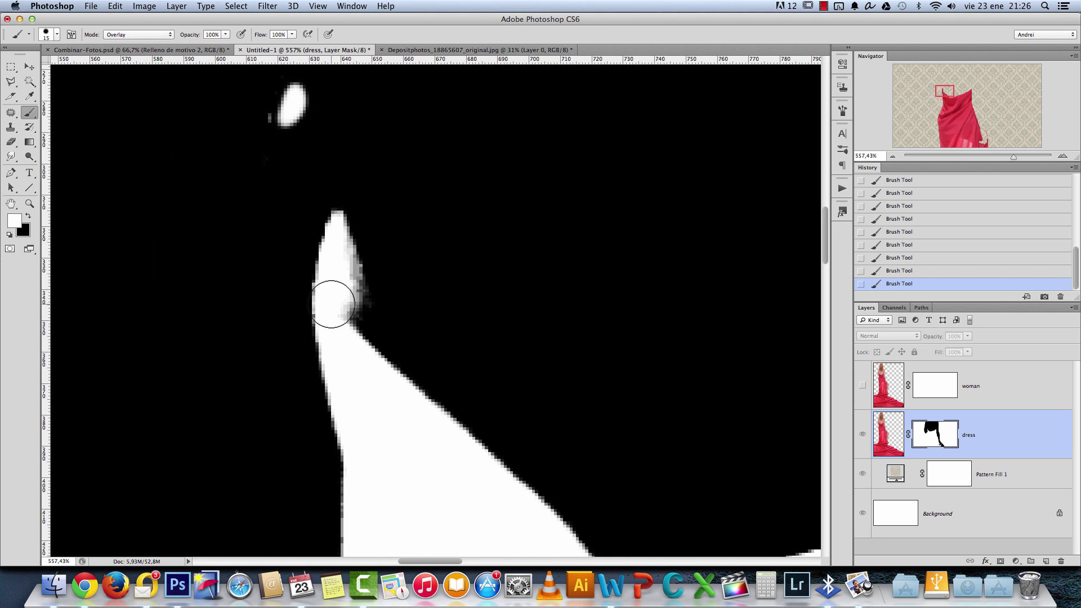
mouse_move(345, 318)
left_mouse_down()
mouse_move(330, 187)
mouse_move(367, 309)
left_mouse_up()
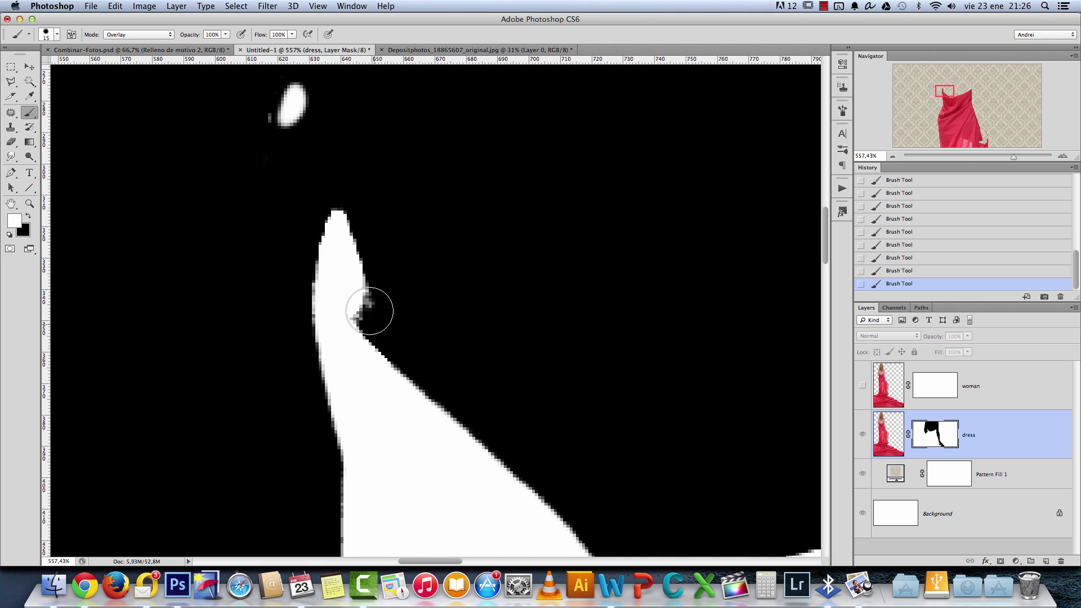
Paint white in Overlay mode along the right neckline corner and down the dress edge beside the upper arm.
scroll(420, 444, "down", 6)
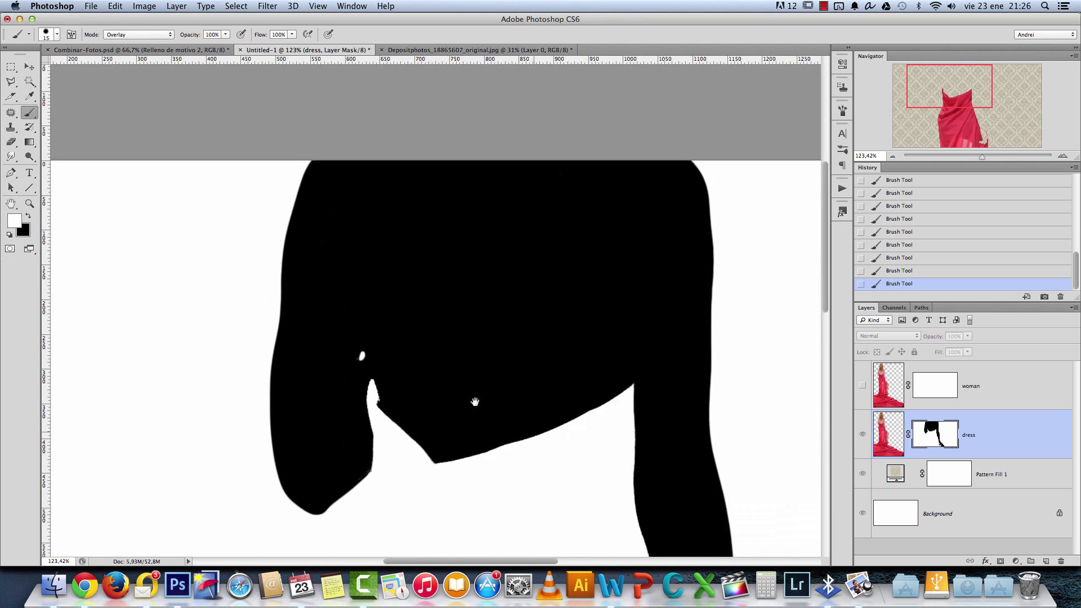
scroll(415, 274, "up", 6)
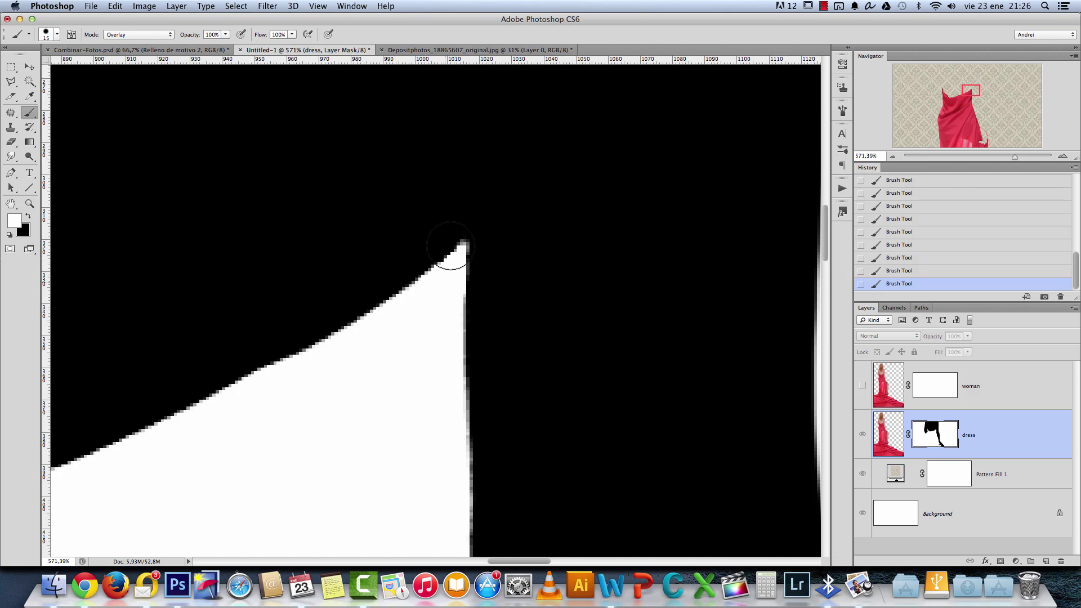
left_click_drag(447, 325, 478, 466)
scroll(447, 422, "down", 2)
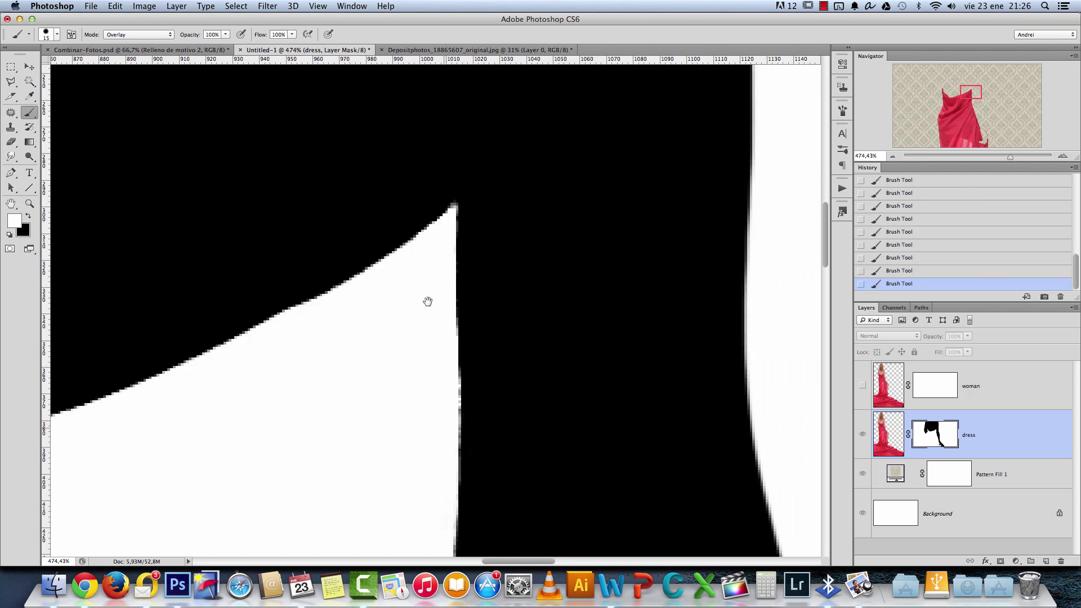
scroll(421, 383, "down", 2)
left_click_drag(403, 422, 371, 281)
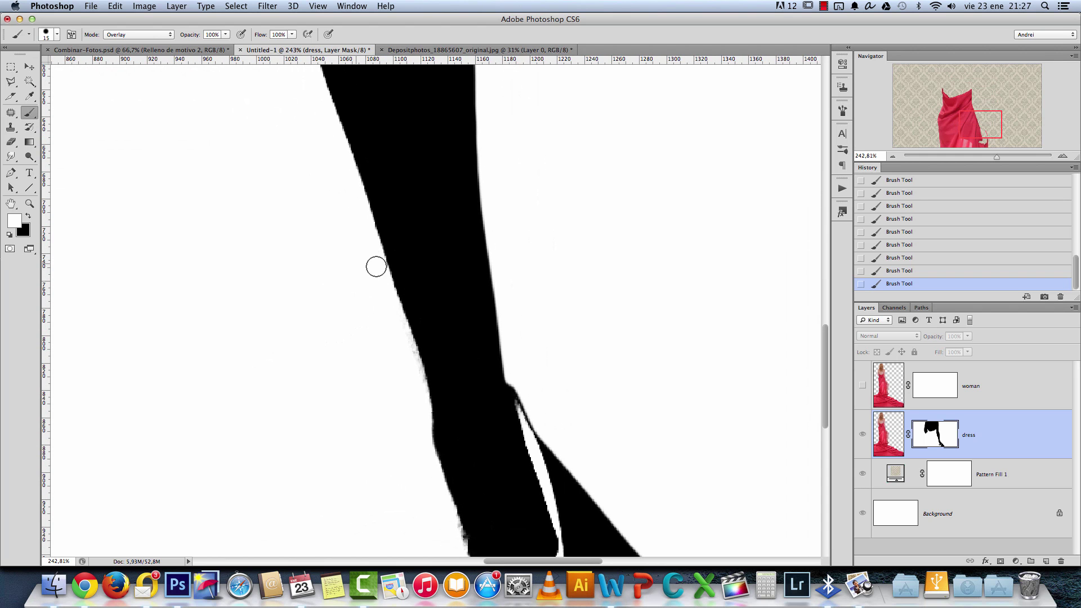
Enlarge the brush to 25 px and clean the grey mask edge along the forearm, wrist and hand.
key("bracketright")
right_click(379, 307)
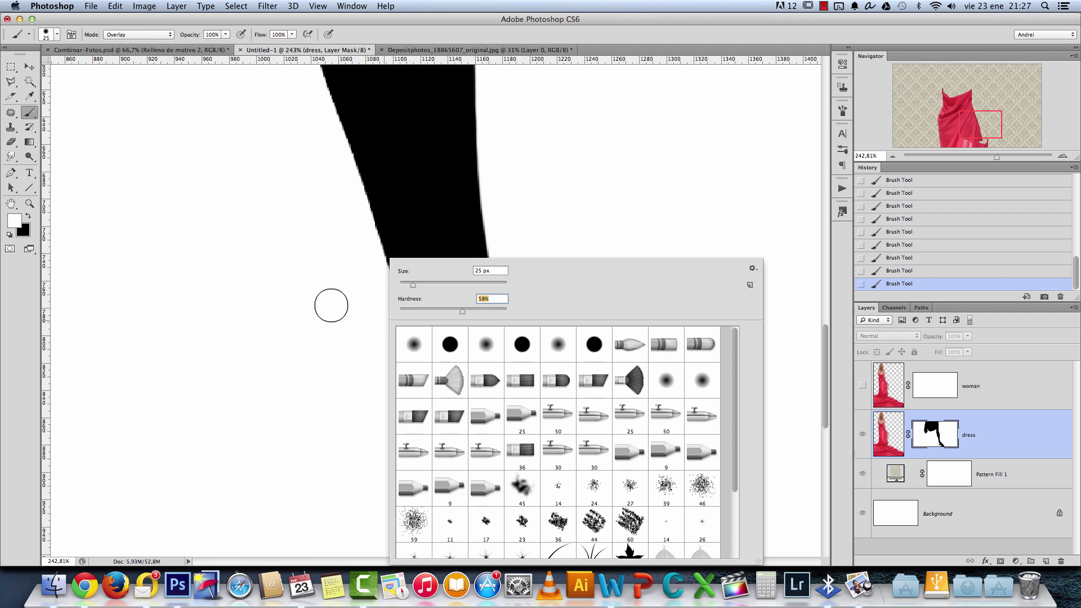
key("Escape")
left_click_drag(369, 314, 403, 379)
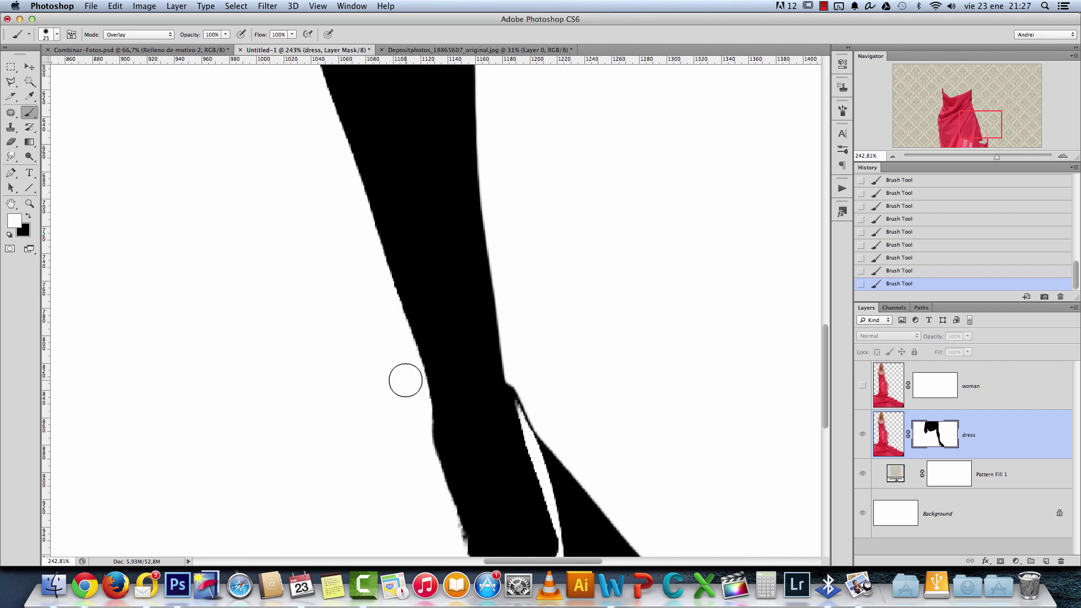
left_click_drag(394, 446, 314, 189)
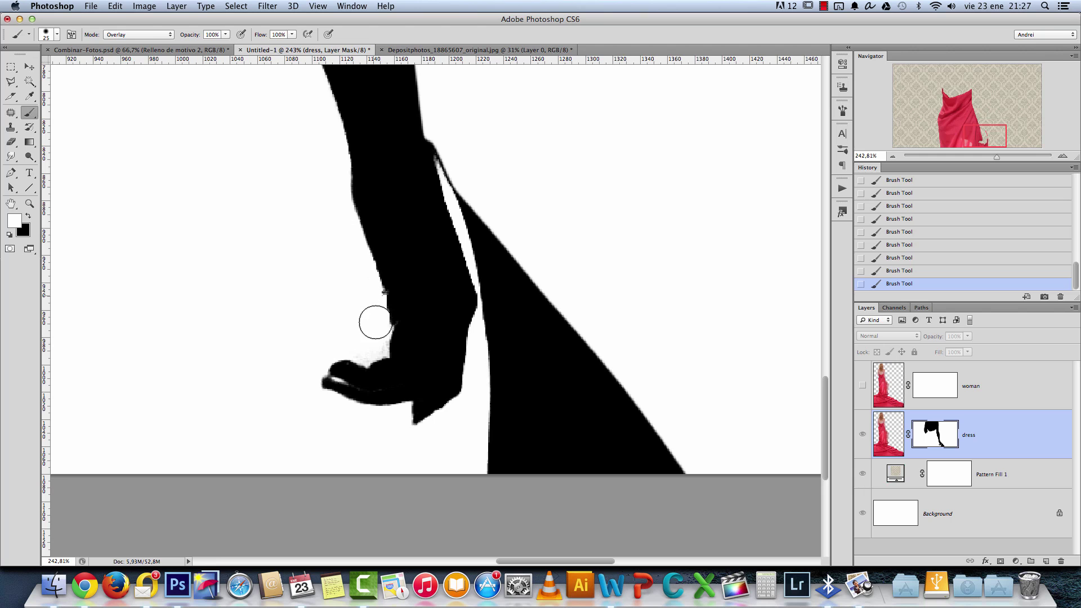
mouse_move(466, 269)
left_mouse_down()
mouse_move(437, 143)
mouse_move(439, 173)
mouse_move(425, 150)
left_mouse_up()
scroll(321, 242, "down", 5)
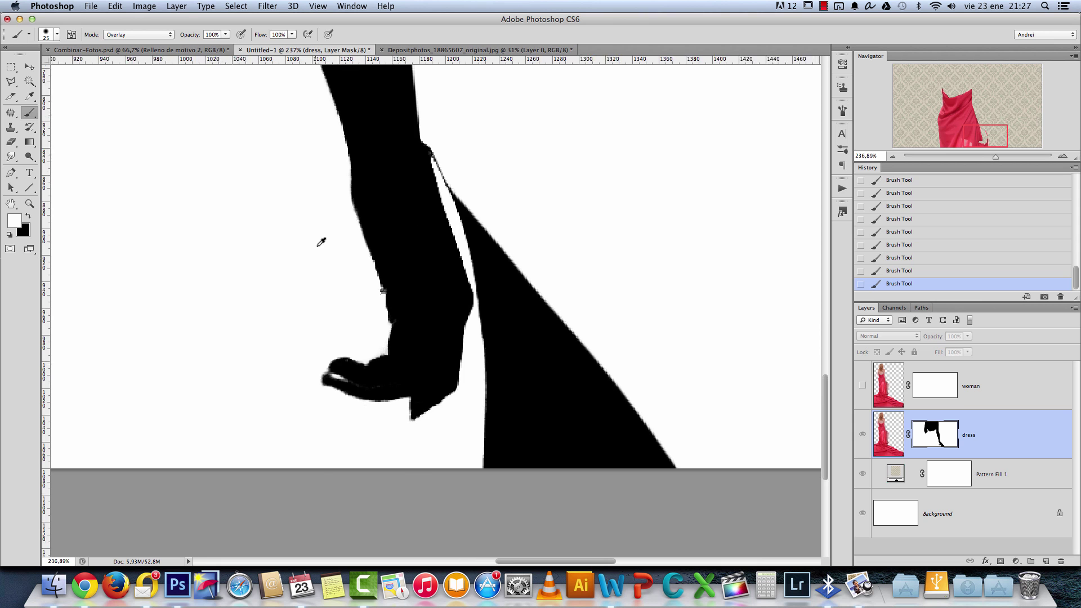
left_click_drag(329, 248, 382, 331)
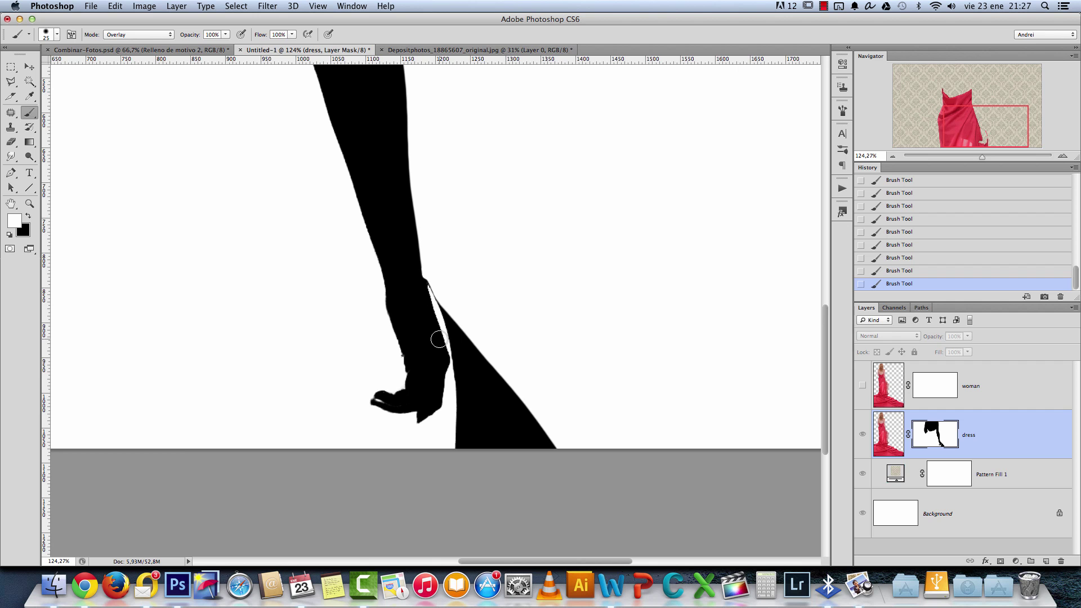
Compare the dress against the wallpaper with its black-and-white mask, checking the hand area and the neckline.
left_click(938, 434, "alt")
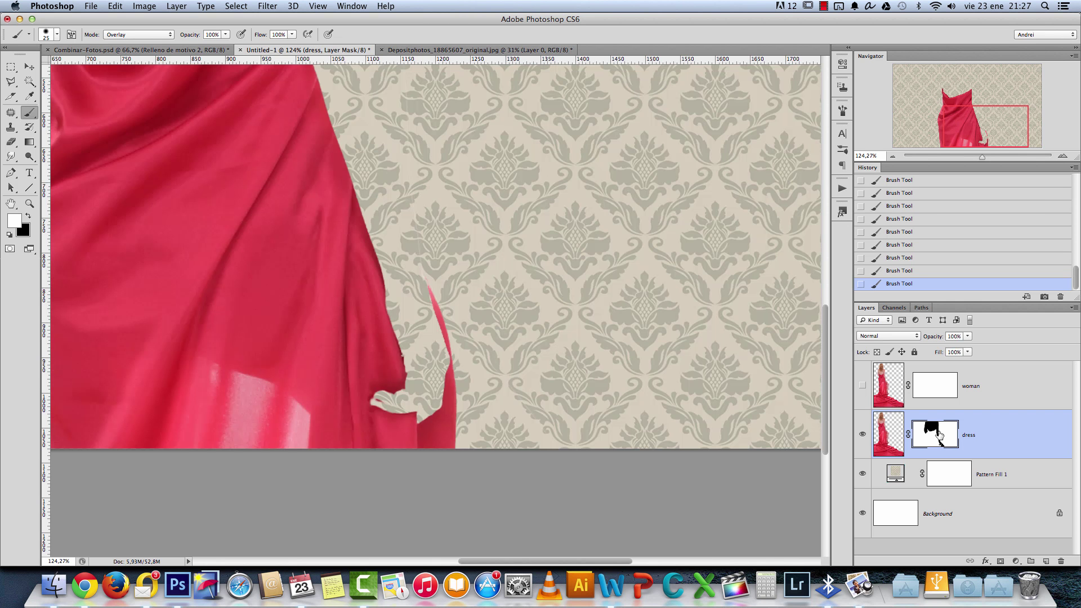
left_click_drag(449, 180, 500, 401)
left_click(937, 434, "alt")
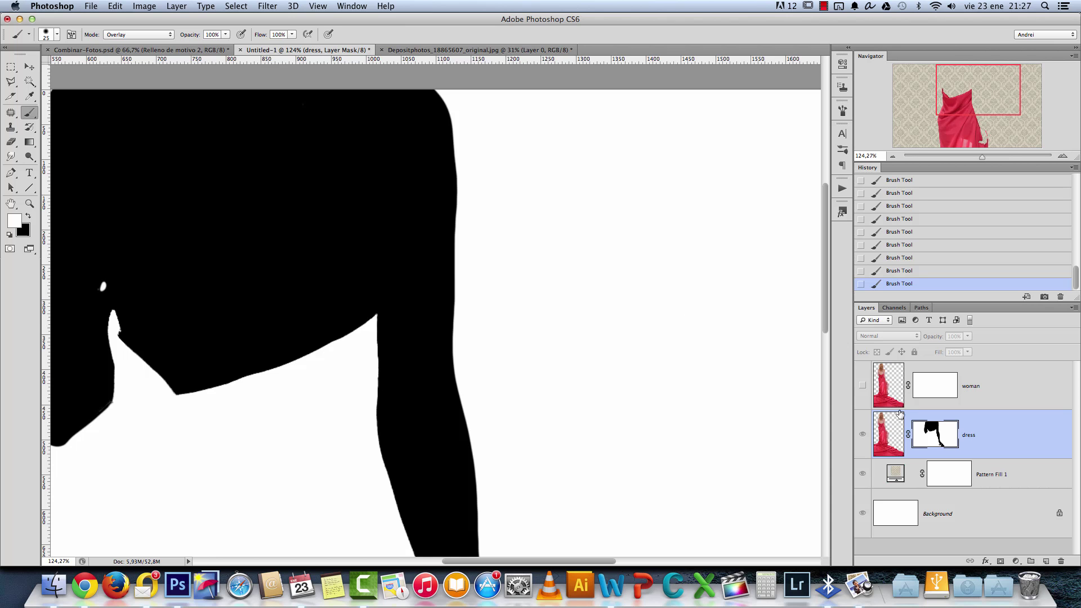
left_click(930, 434, "alt")
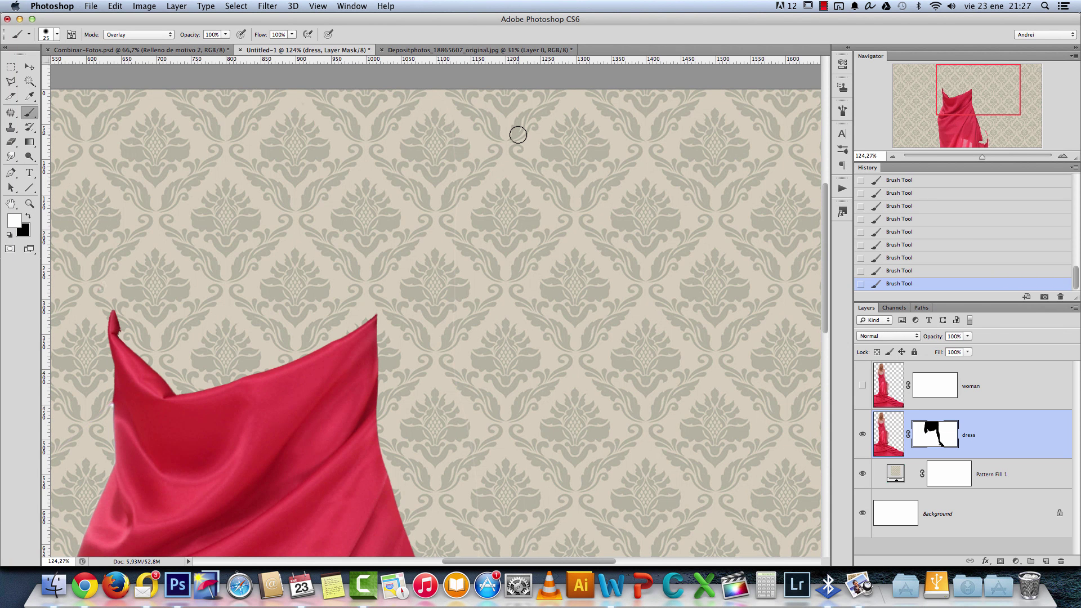
left_click(933, 432, "alt")
left_click(932, 432, "alt")
left_click(932, 432, "alt")
left_click(933, 432, "alt")
key("x")
key("super+z")
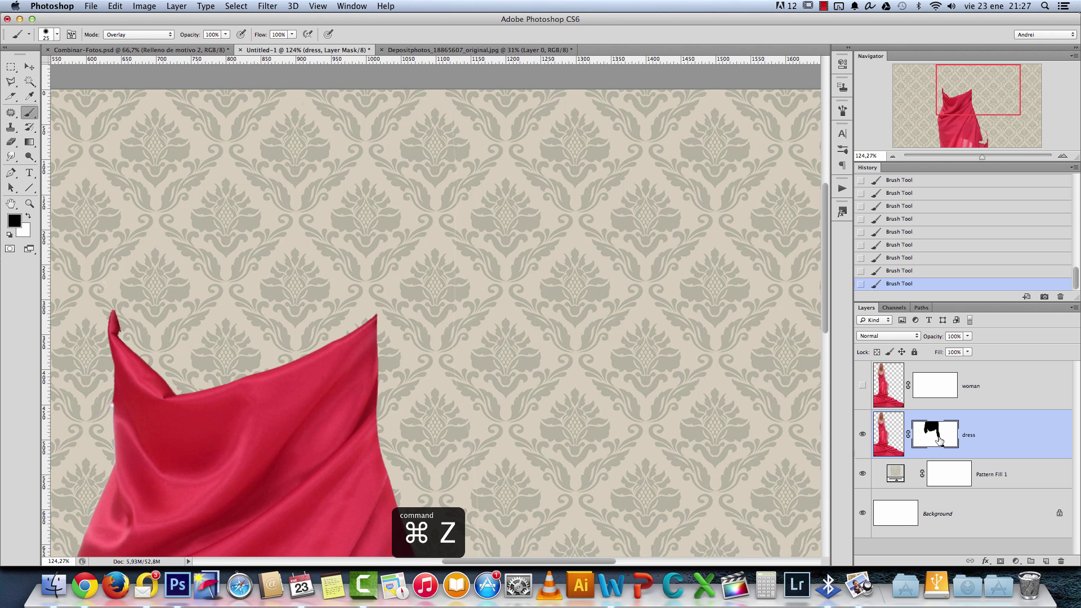
left_click(938, 440, "alt")
left_click(935, 433, "alt")
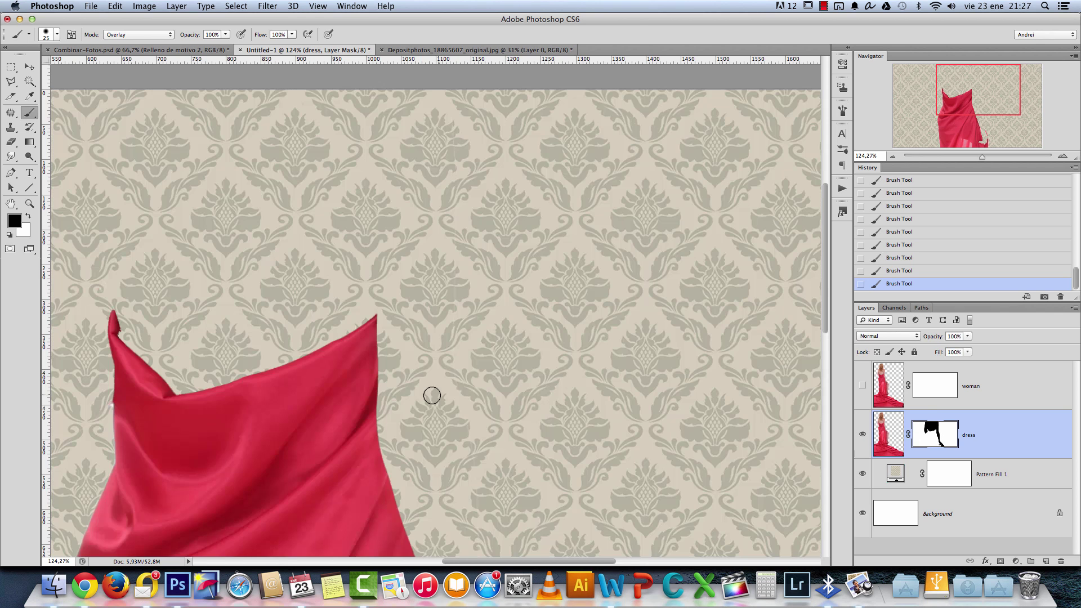
Lower the dress mask's density to 44% and examine the semi-transparent arm, hand and dress strip up close.
scroll(431, 396, "down", 10)
scroll(562, 379, "right", 3)
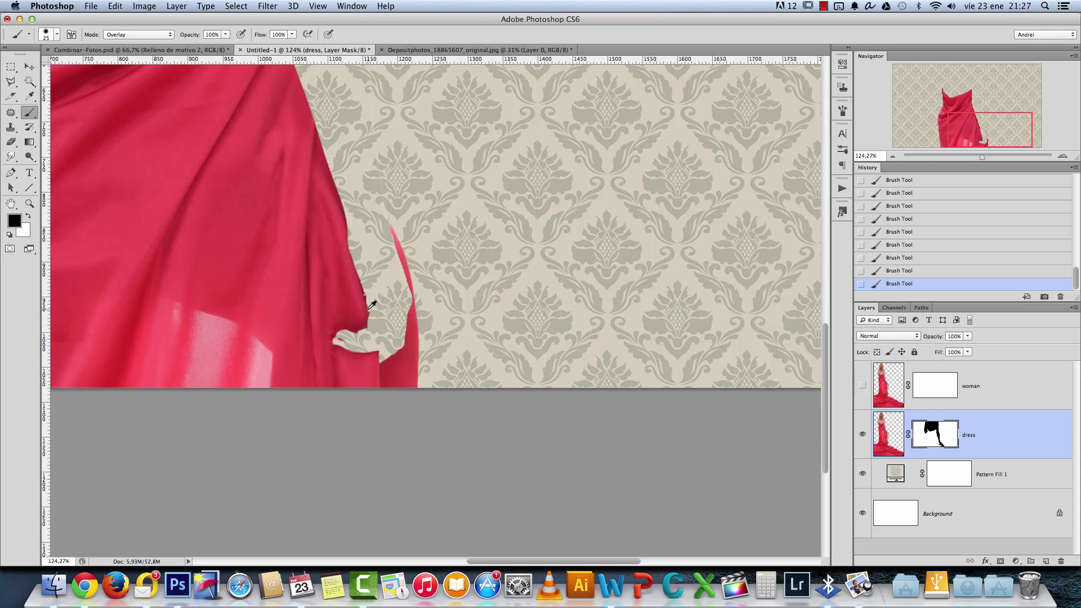
scroll(371, 305, "up", 3)
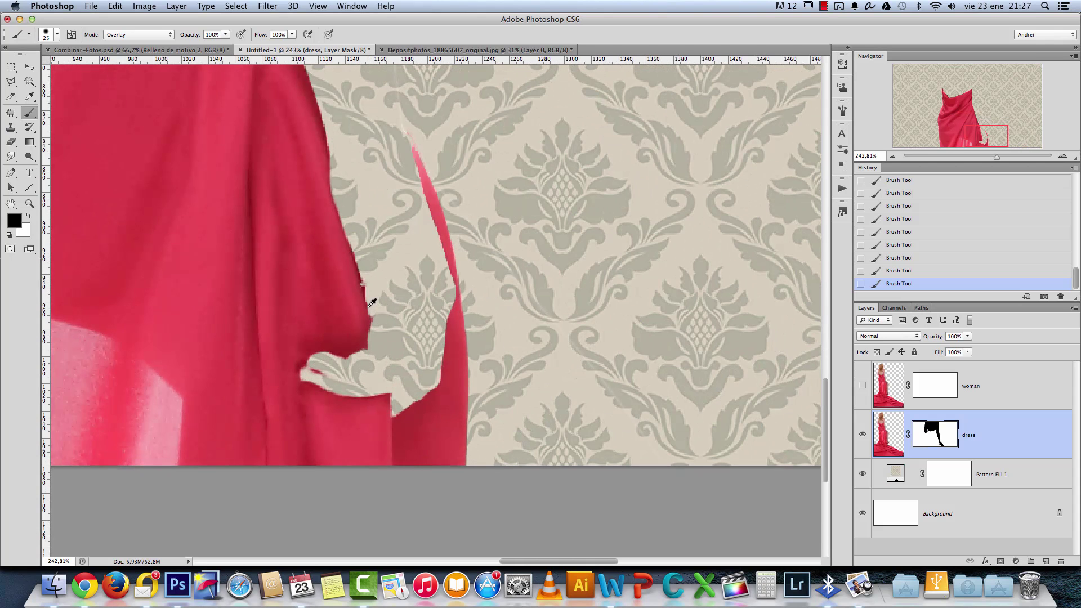
double_click(944, 436)
left_click_drag(812, 137, 761, 137)
left_click(730, 136)
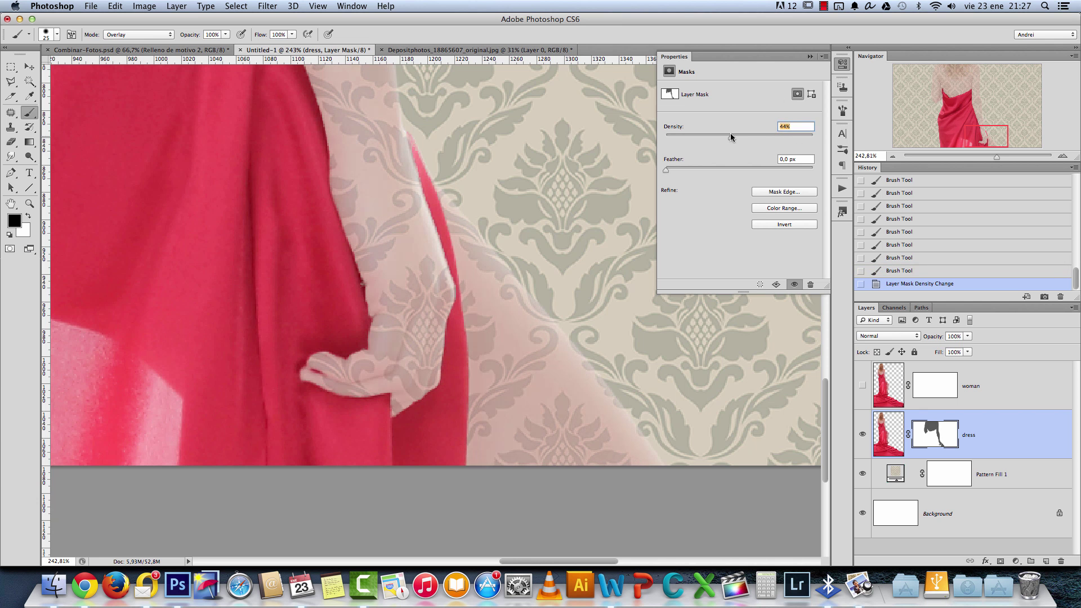
left_click(809, 57)
scroll(454, 152, "up", 10)
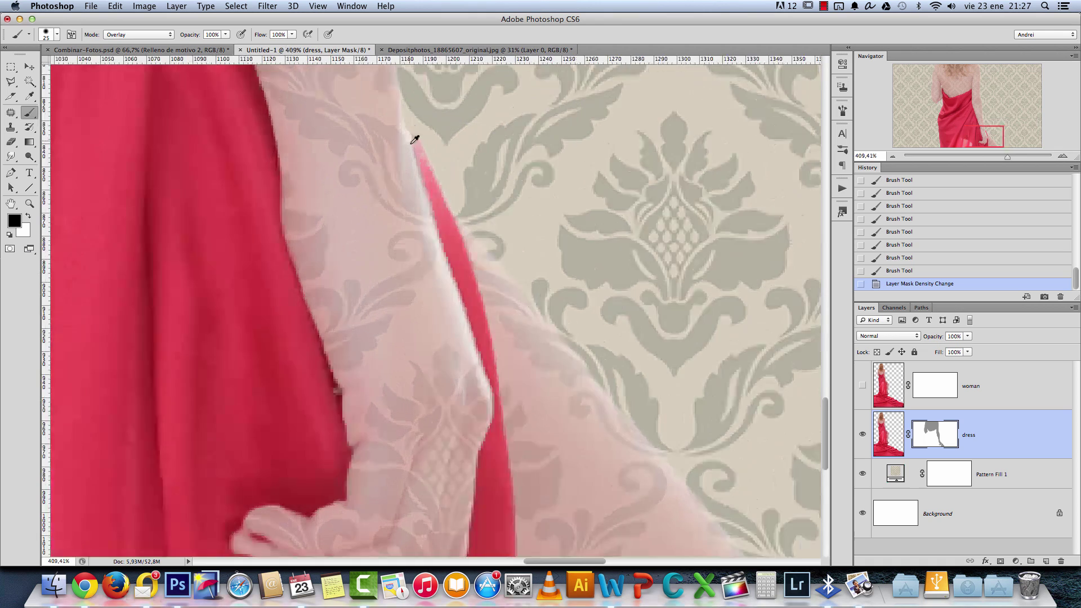
scroll(445, 199, "down", 6)
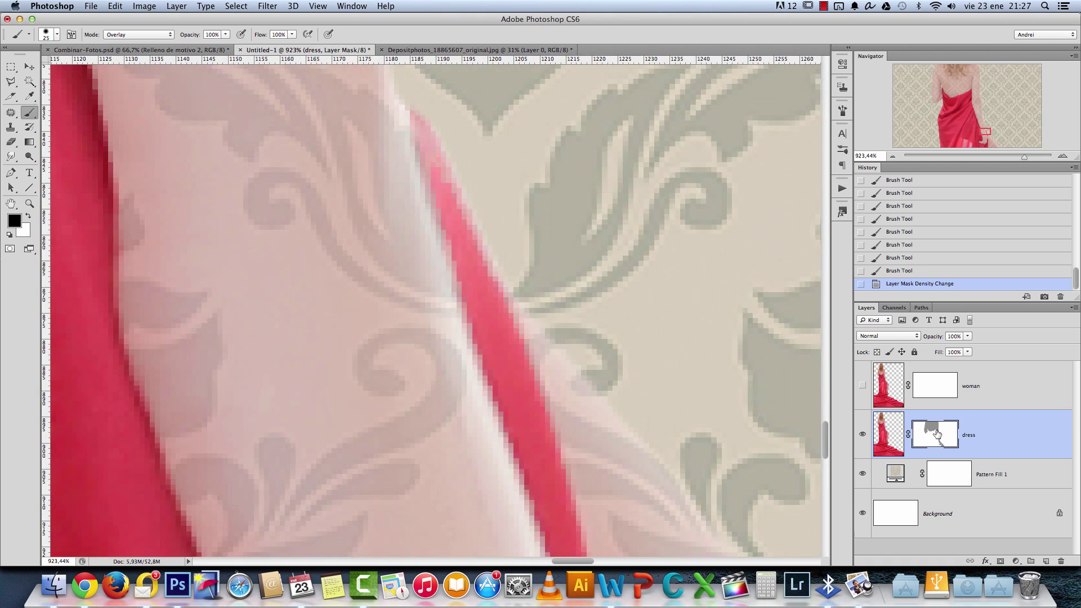
scroll(500, 311, "down", 2)
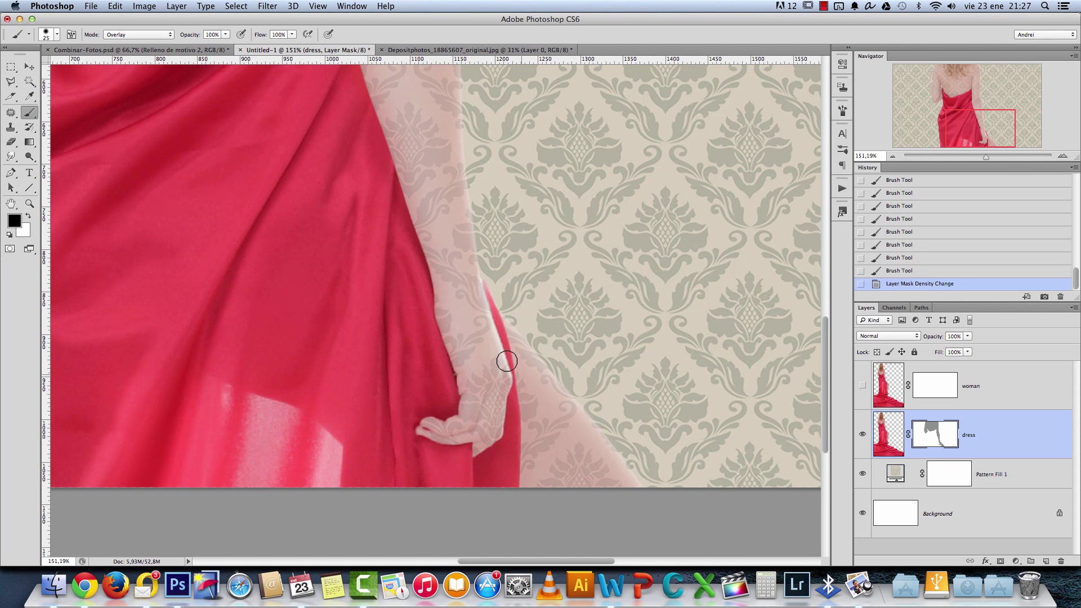
Restore the dress layer's mask to full density and view the whole composition.
double_click(933, 434)
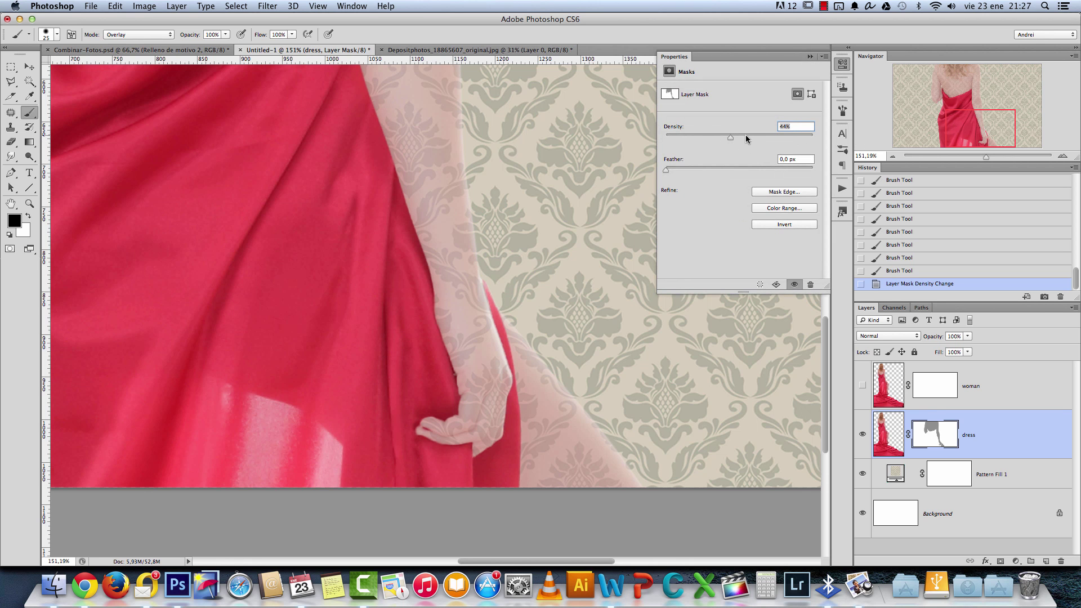
left_click_drag(746, 135, 816, 137)
left_click(810, 57)
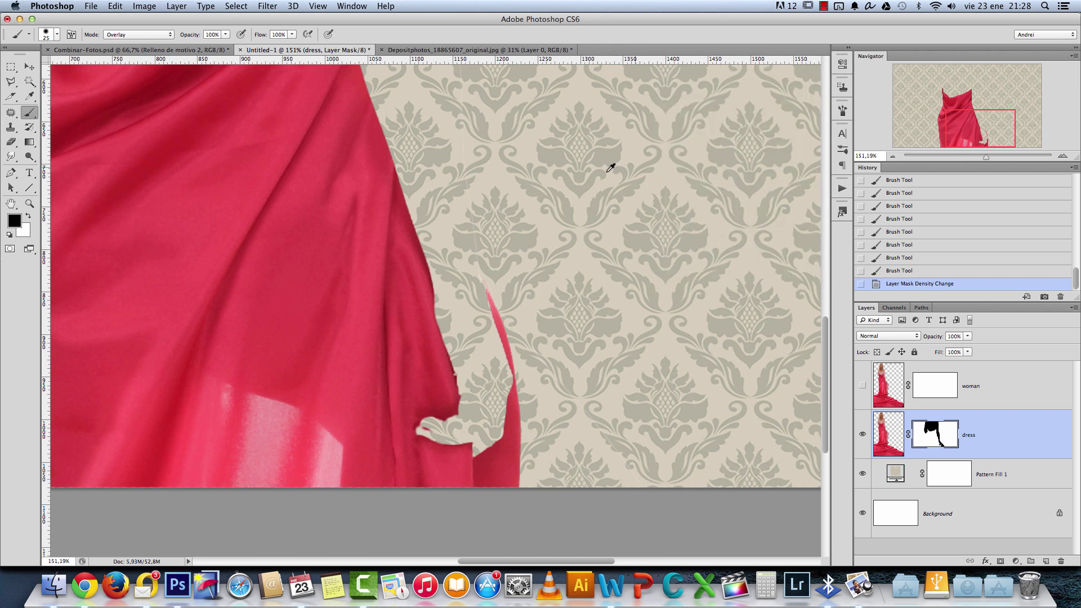
scroll(613, 164, "down", 5)
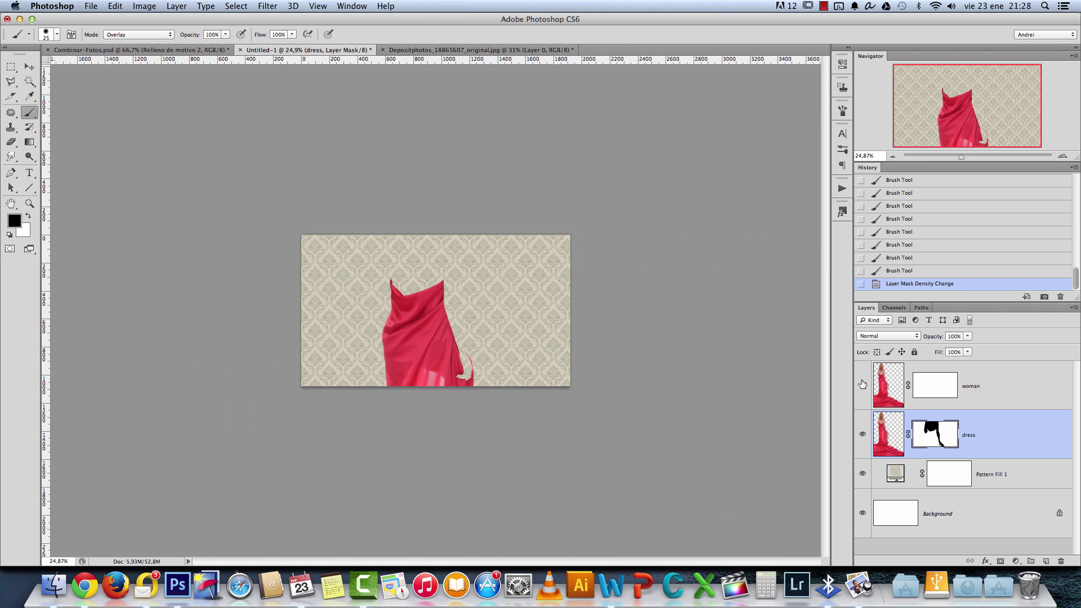
Show the woman layer and replace its mask with an inverted copy of the dress layer's mask.
left_click(862, 386)
scroll(395, 266, "up", 2)
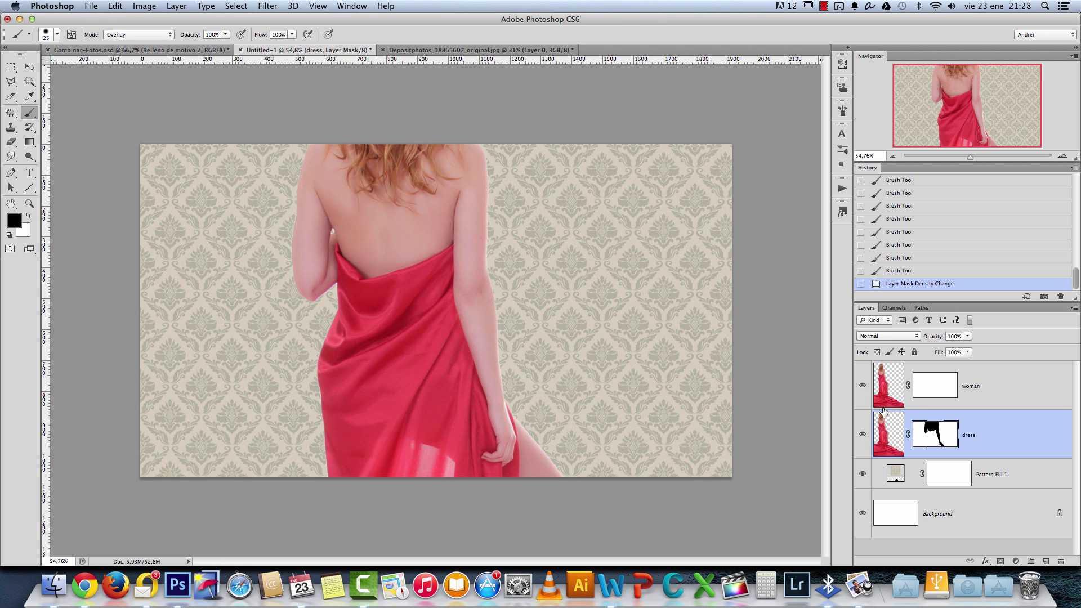
left_click_drag(930, 433, 930, 387)
left_click(625, 204)
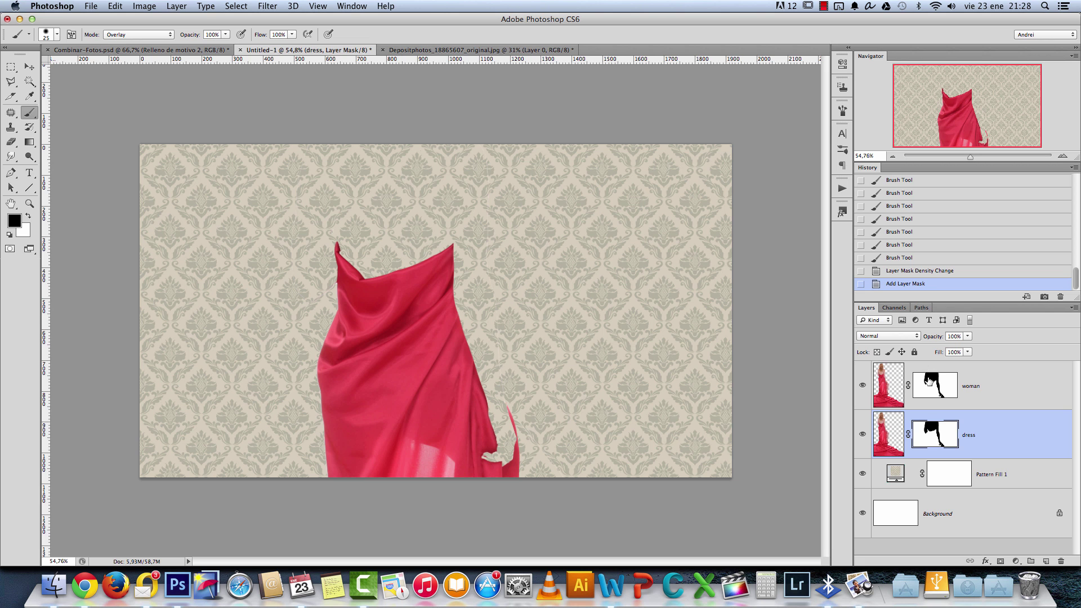
left_click(930, 385)
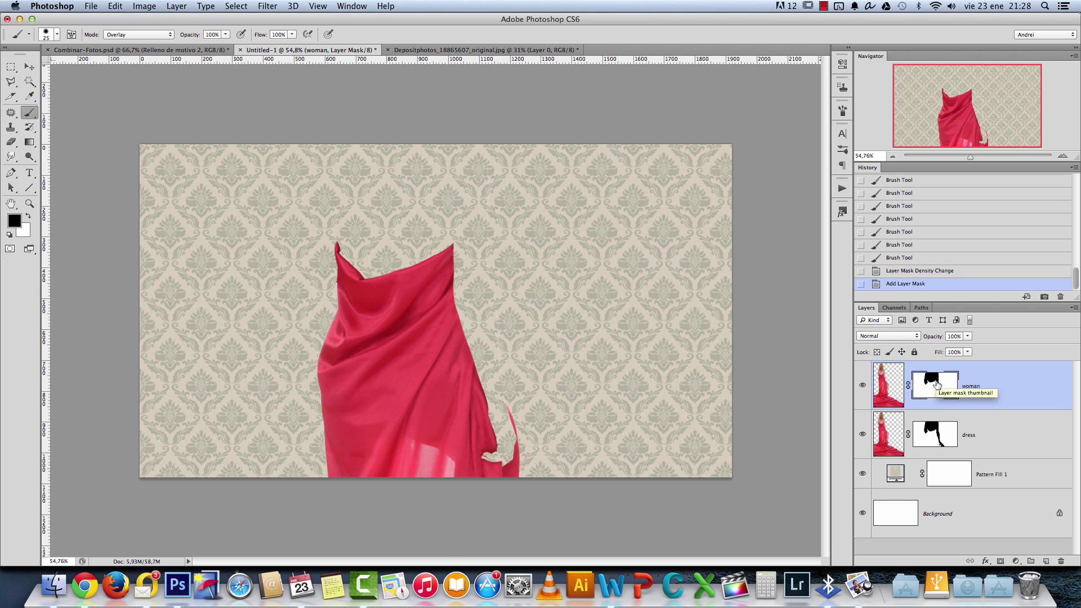
key("super+i")
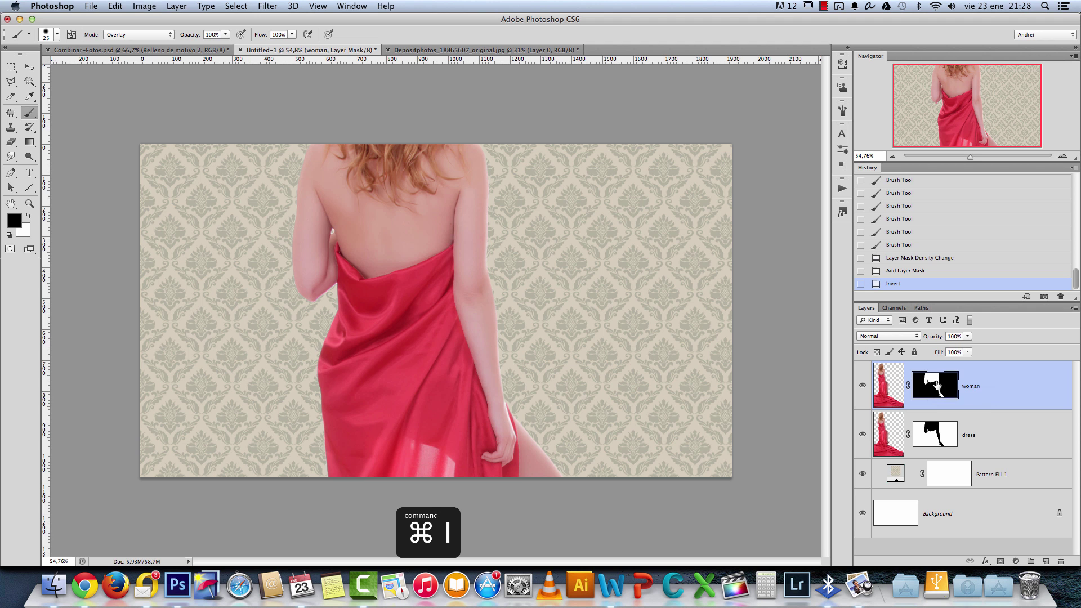
Hide the dress layer and examine the woman's cut-out edge along the lower back and arm up close.
left_click(862, 435)
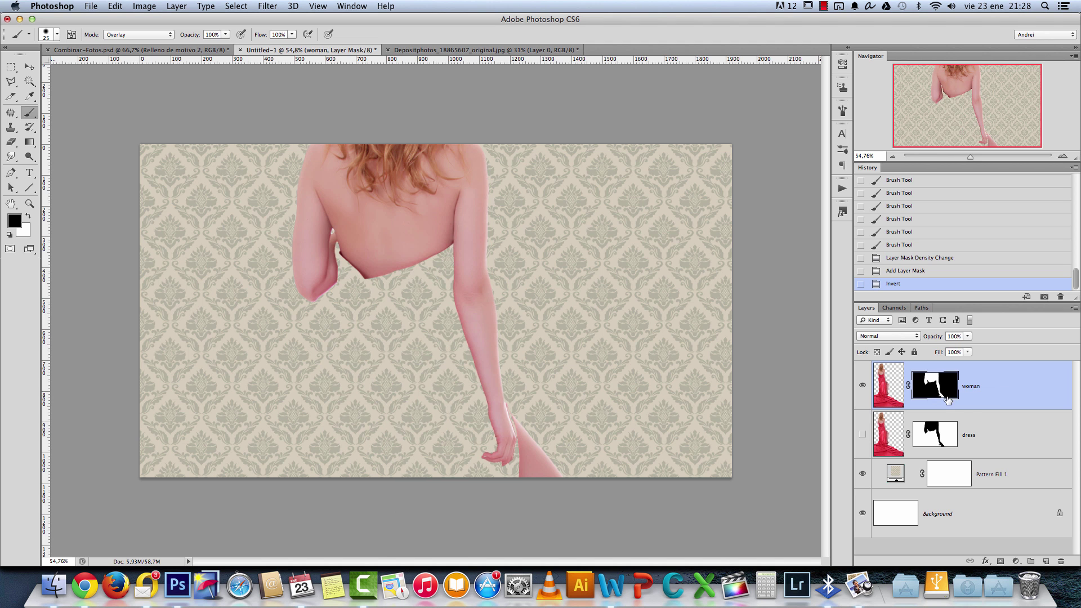
left_click(889, 385)
key("super+1")
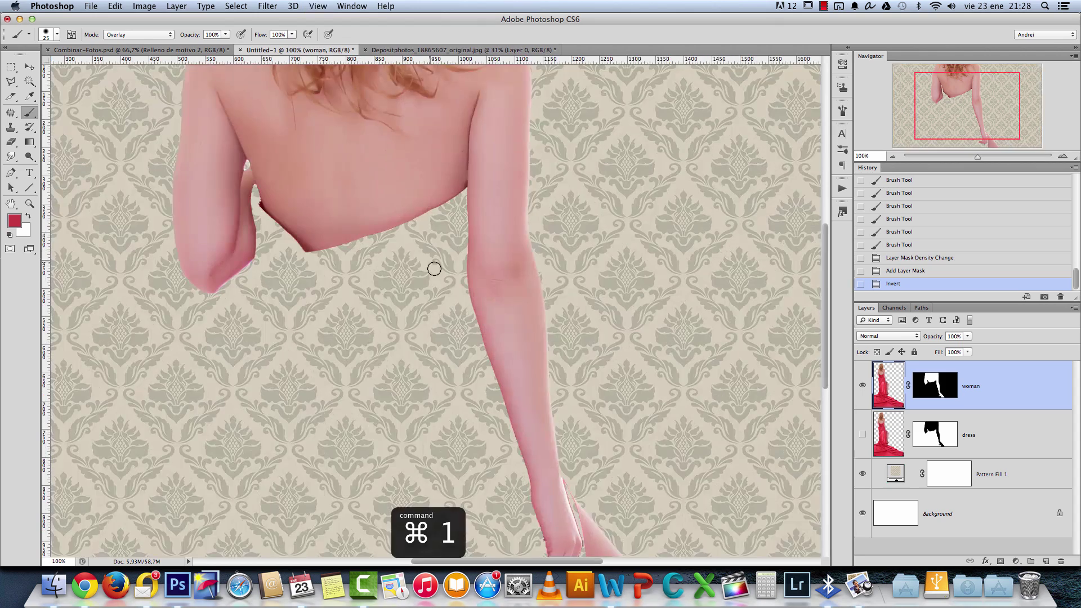
left_click_drag(491, 282, 509, 336)
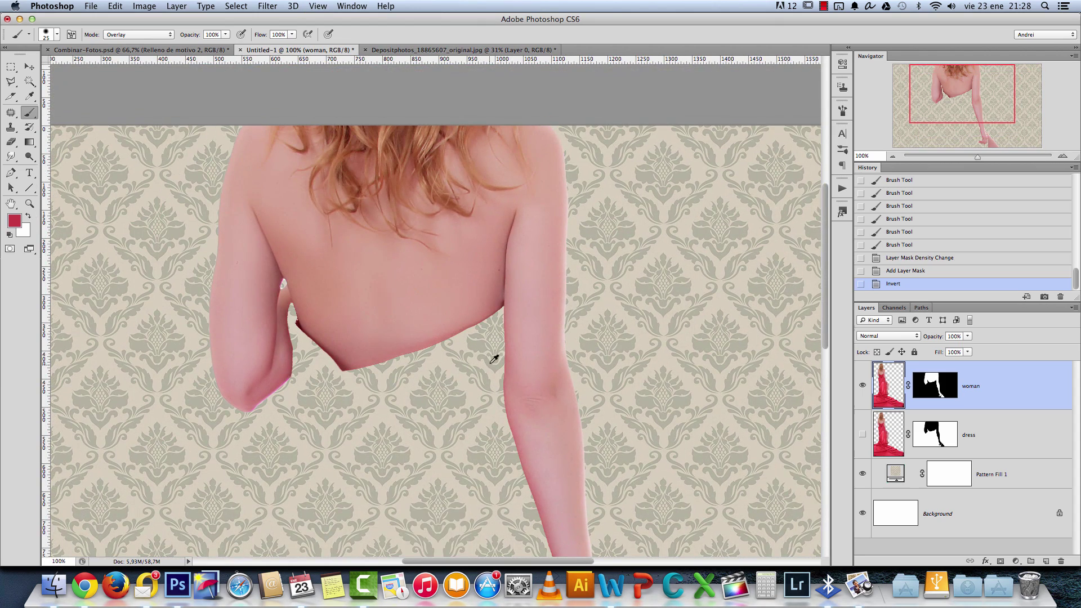
scroll(380, 350, "up", 10)
scroll(642, 332, "down", 10)
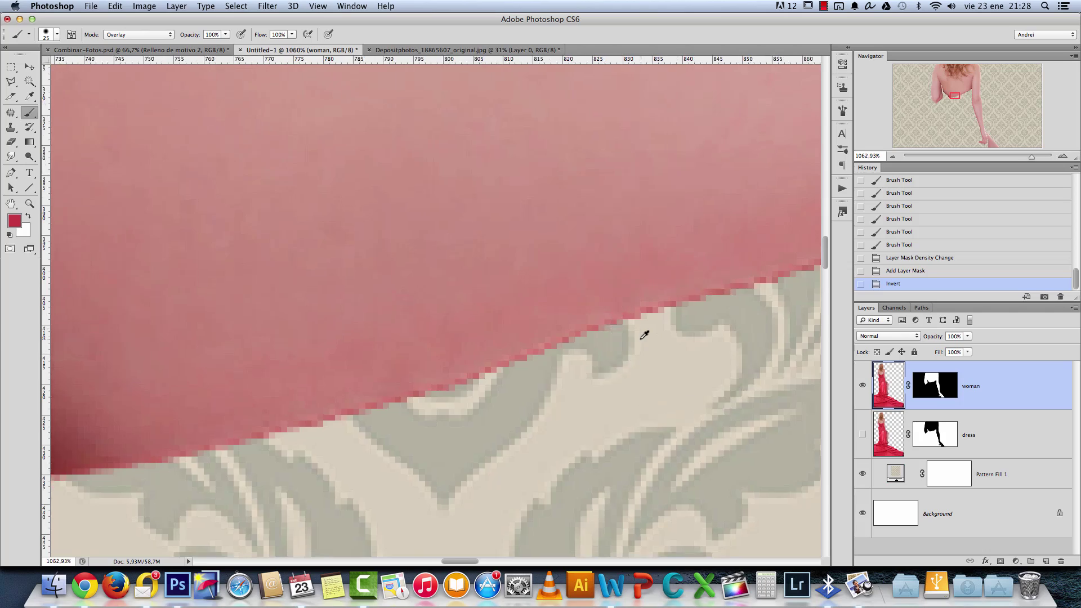
key("super+1")
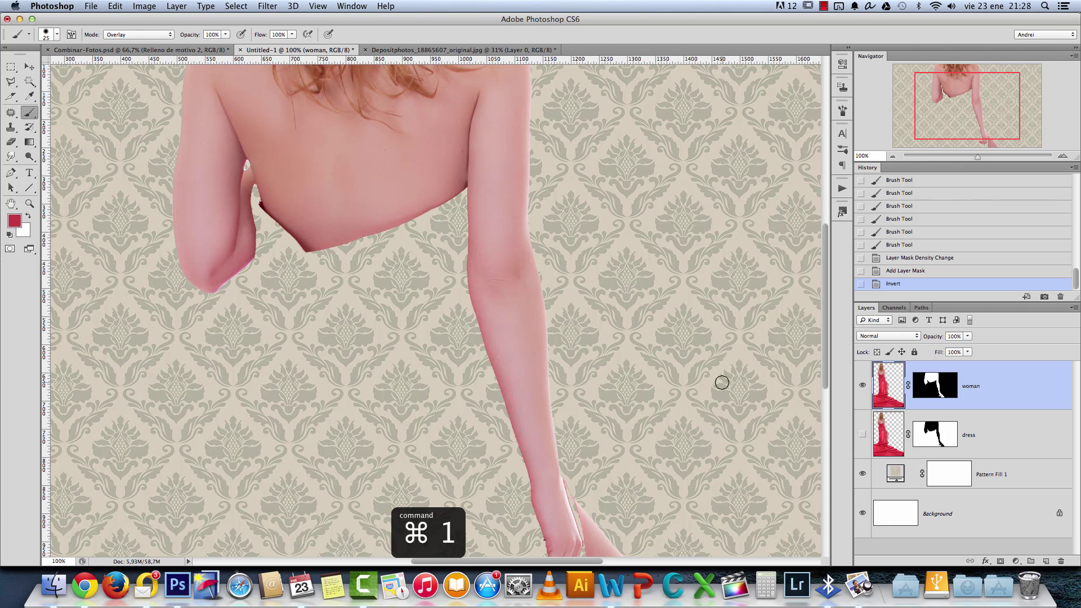
Try refining the woman layer's mask with a 1.5 px feather and 14% contrast.
right_click(933, 383)
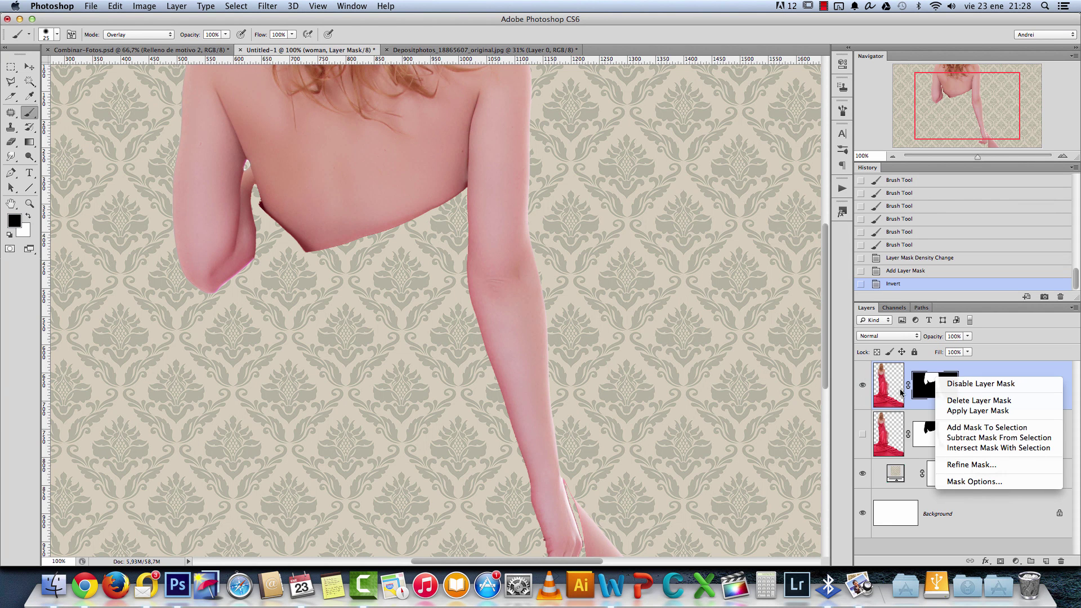
left_click(971, 465)
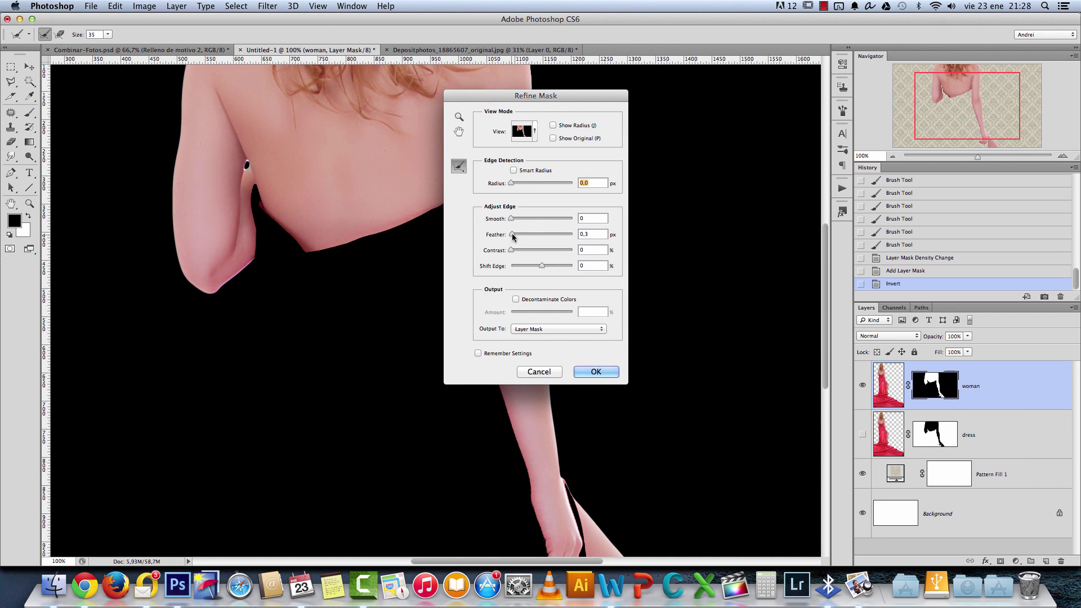
left_click_drag(515, 235, 519, 253)
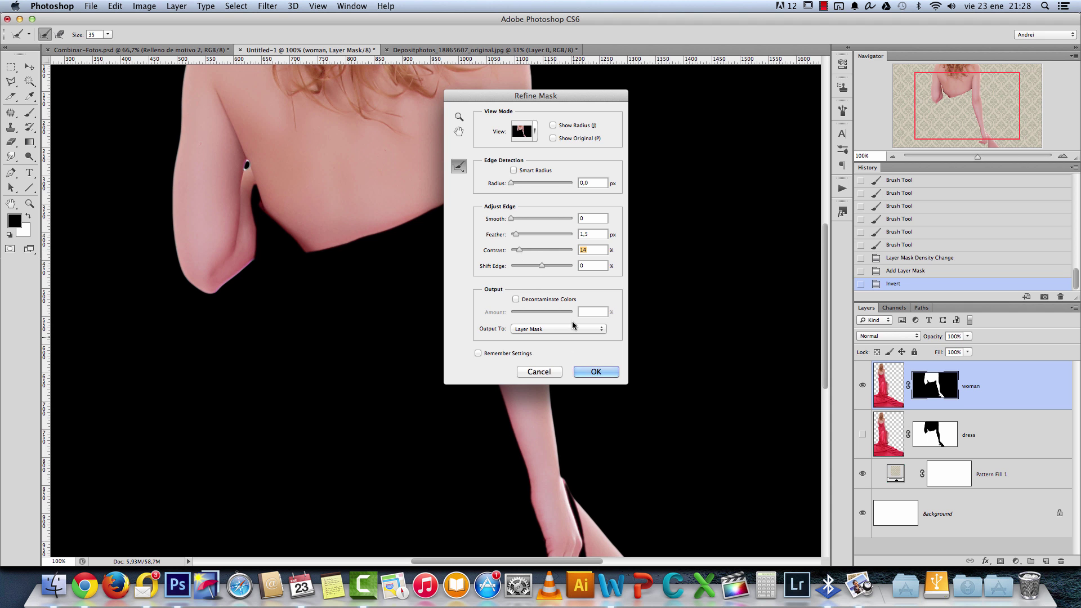
left_click(596, 372)
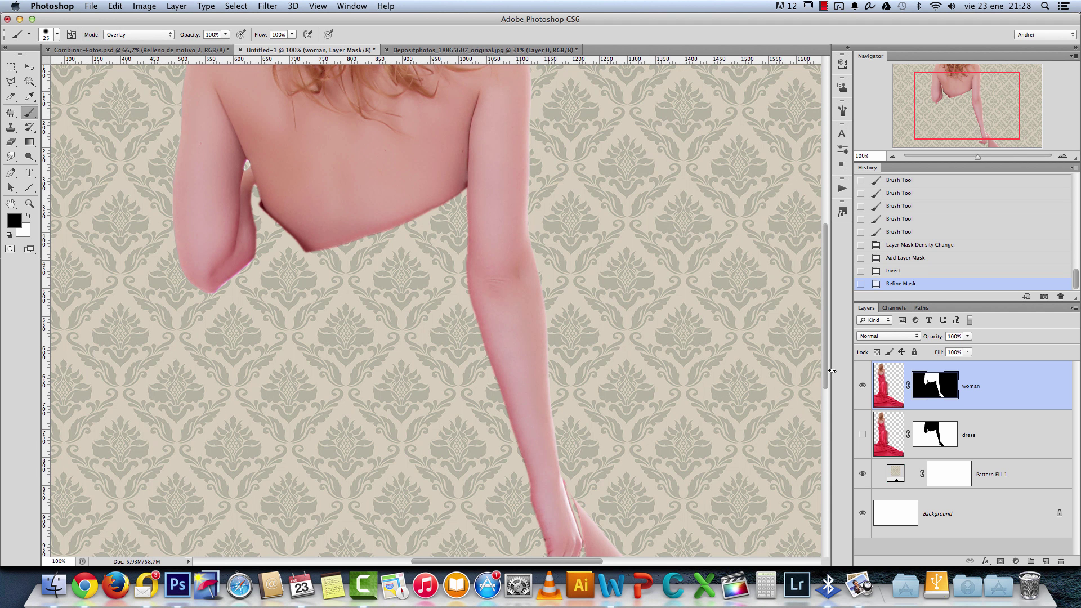
key("cmd+z")
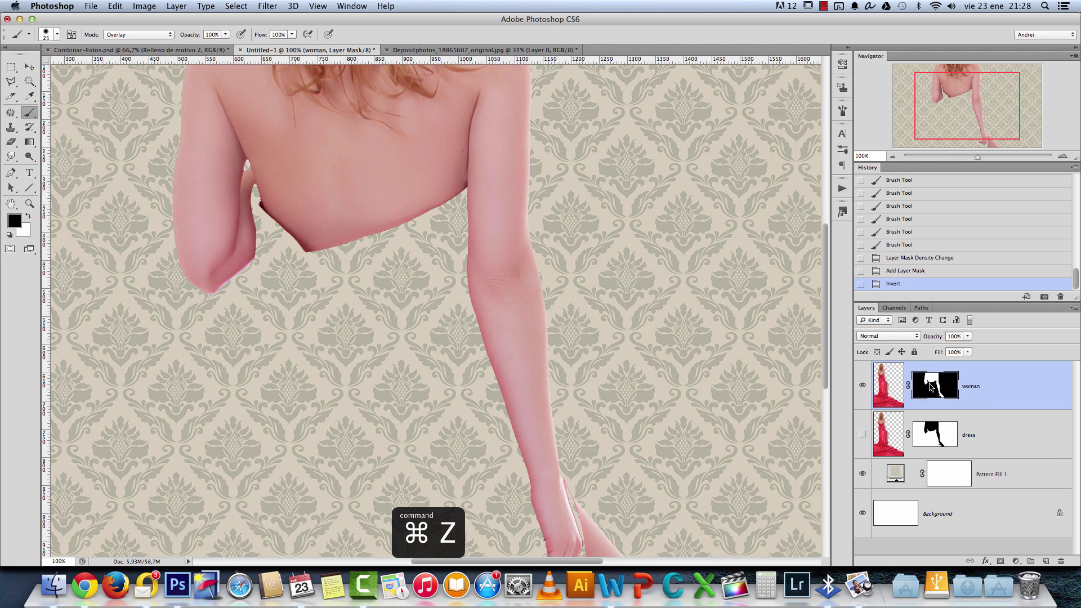
Refine the woman layer's mask with a 1.7 px feather, 36% contrast and a -24% edge shift.
right_click(930, 384)
left_click(966, 469)
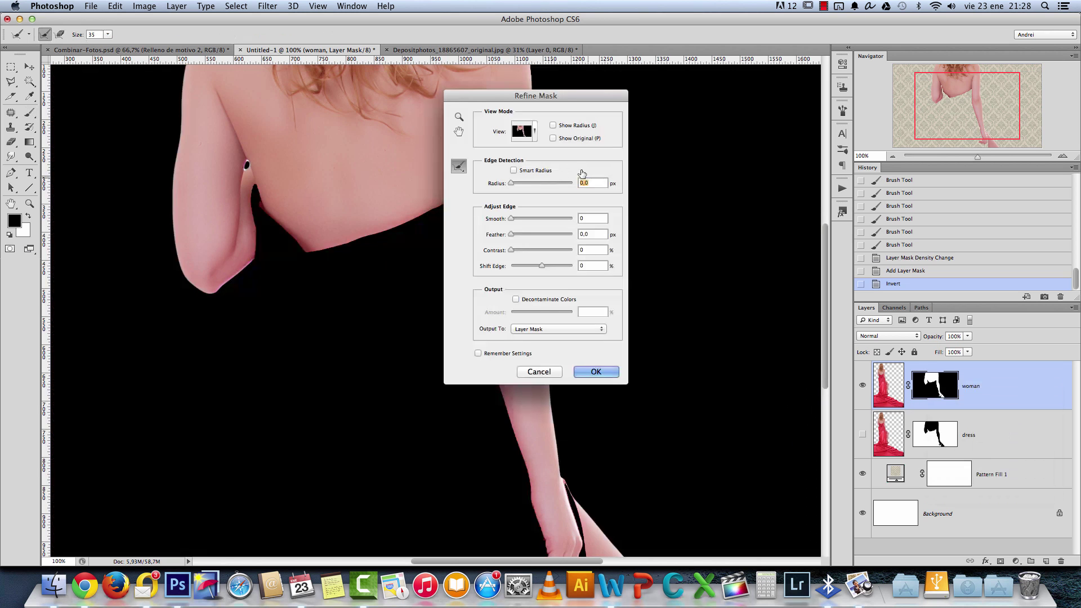
left_click(515, 235)
key("super+1")
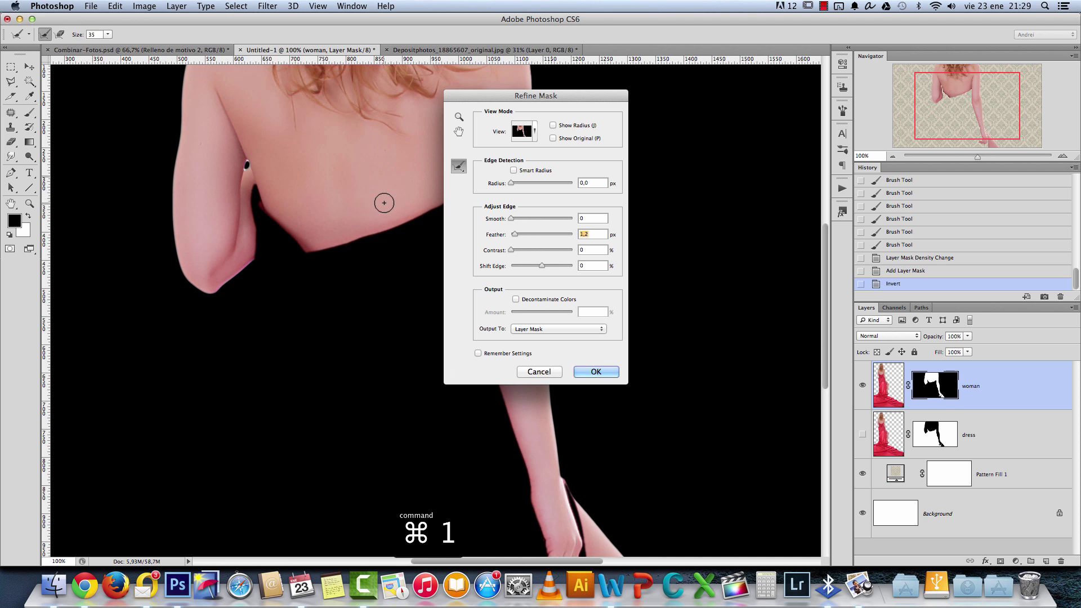
scroll(356, 215, "up", 6)
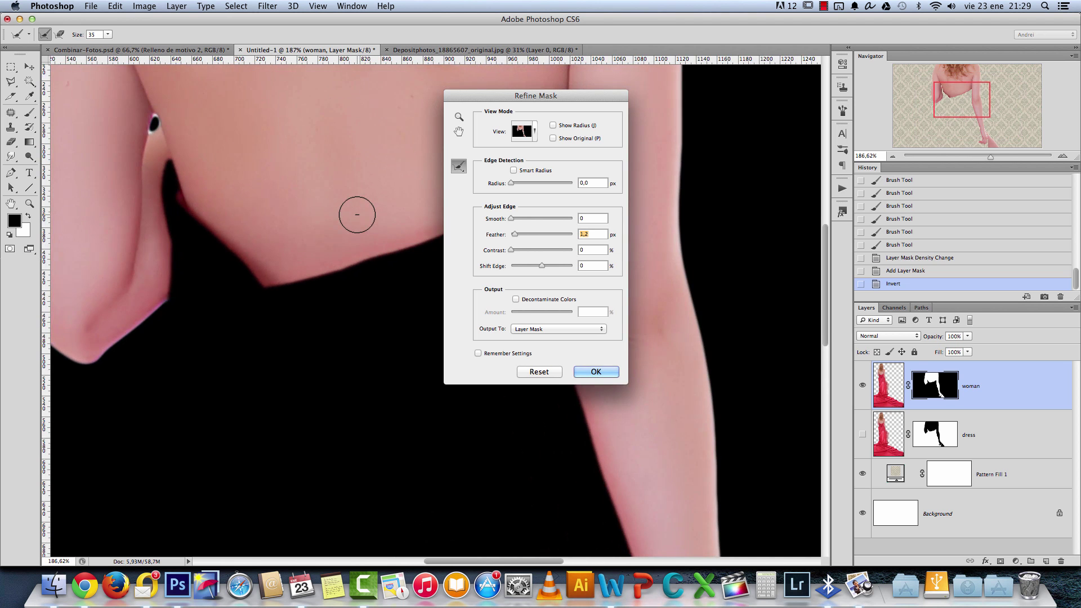
left_click_drag(511, 249, 533, 251)
left_click_drag(542, 266, 535, 266)
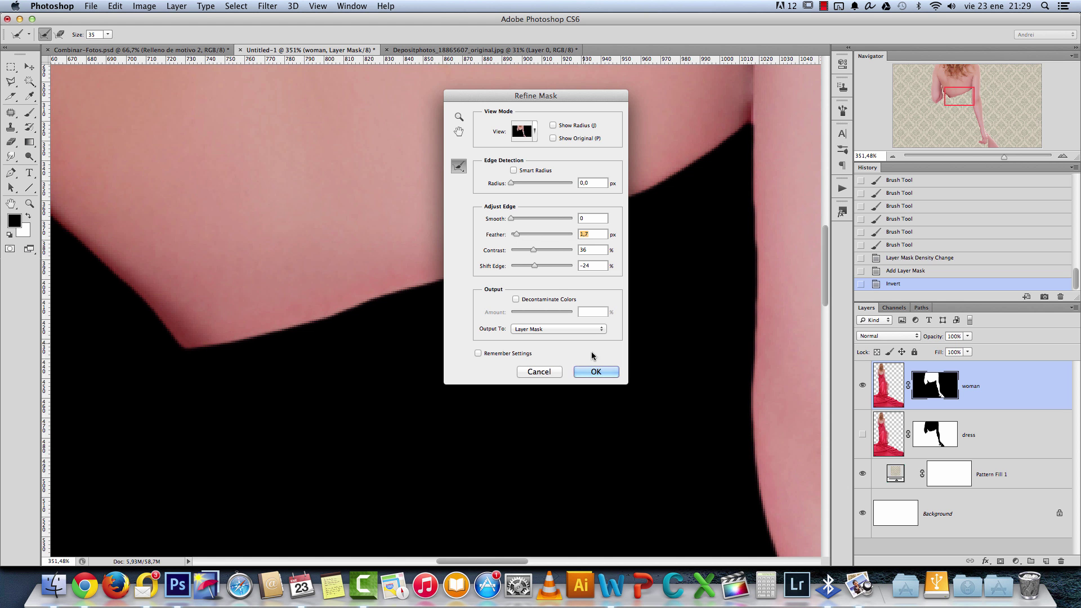
left_click(594, 371)
key("super+1")
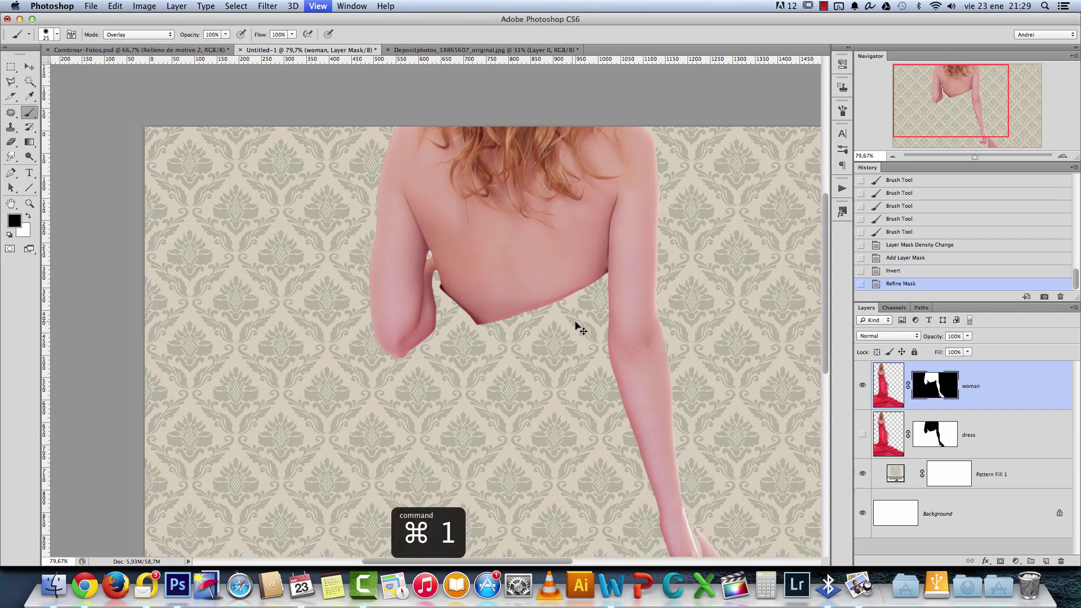
key("super+1")
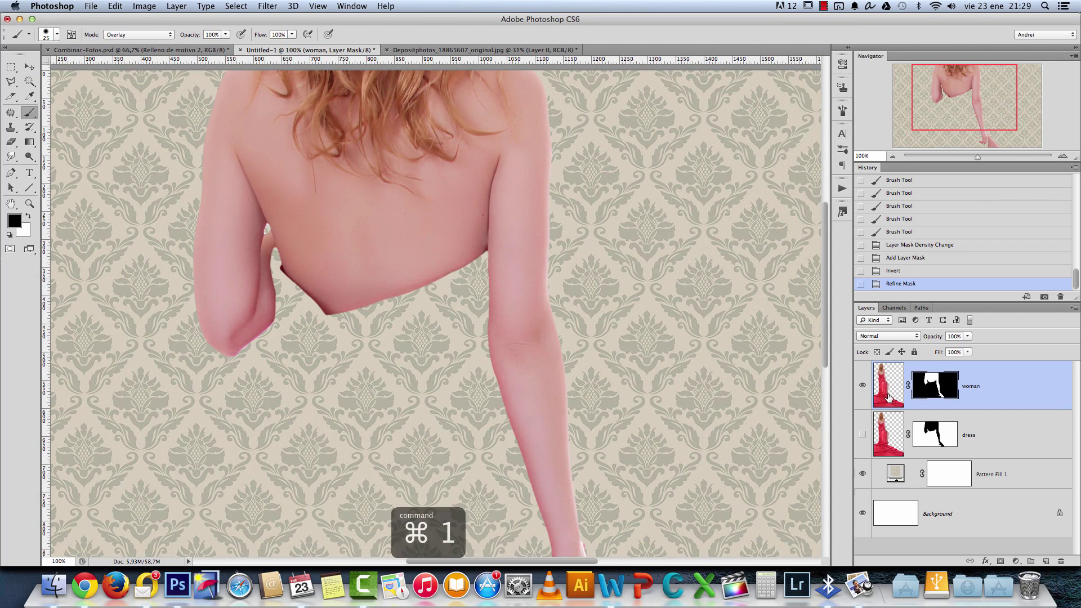
Replace the dress mask with an inverted copy of the woman's refined mask, showing the dress layer and hiding the woman layer.
left_click_drag(934, 386, 936, 434)
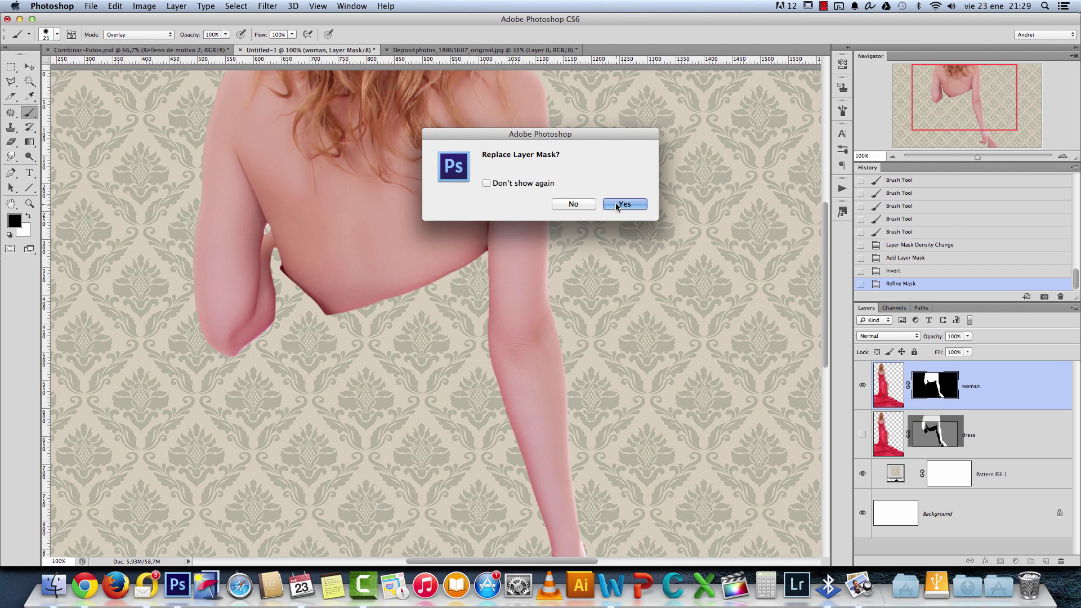
left_click(623, 204)
left_click(863, 434)
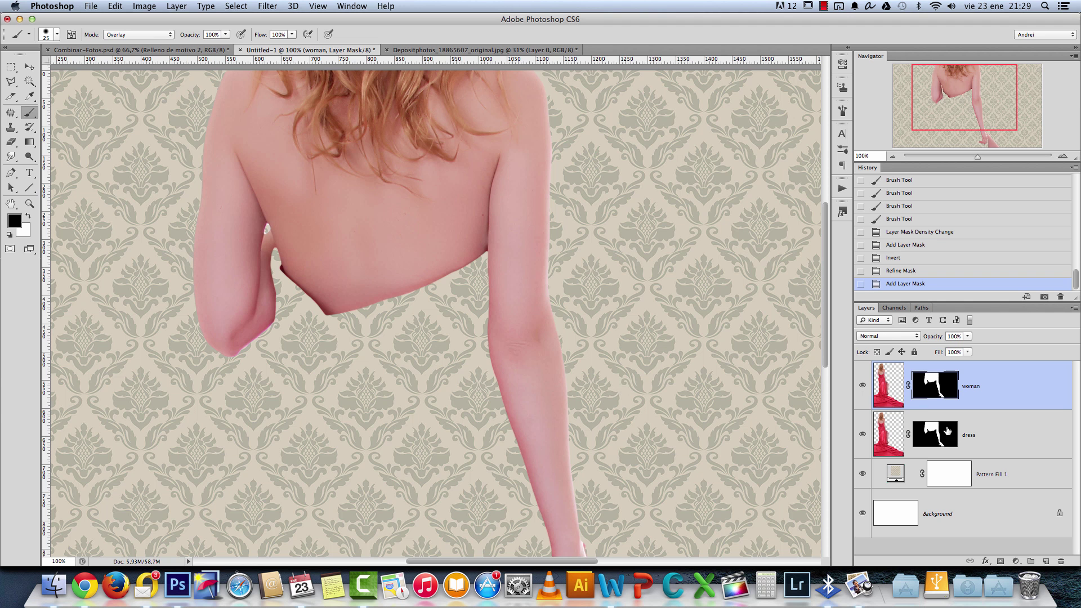
left_click(862, 385)
left_click(951, 436)
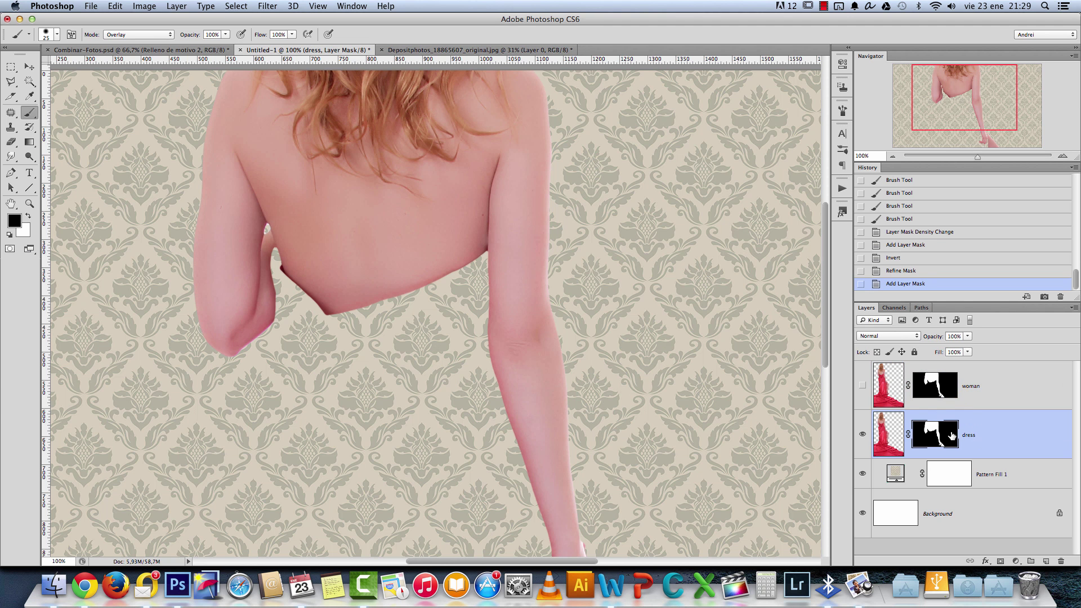
key("super+i")
Enlarge the brush to 45 px and try to paint out the faint arm outline above the dress on its mask.
key("super+1")
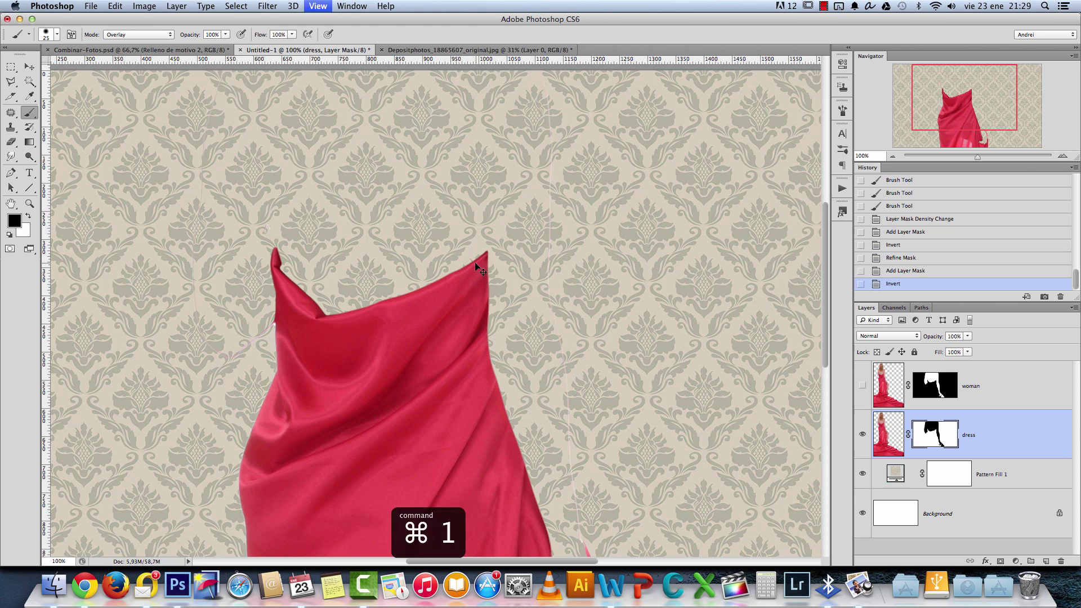
scroll(628, 315, "down", 2)
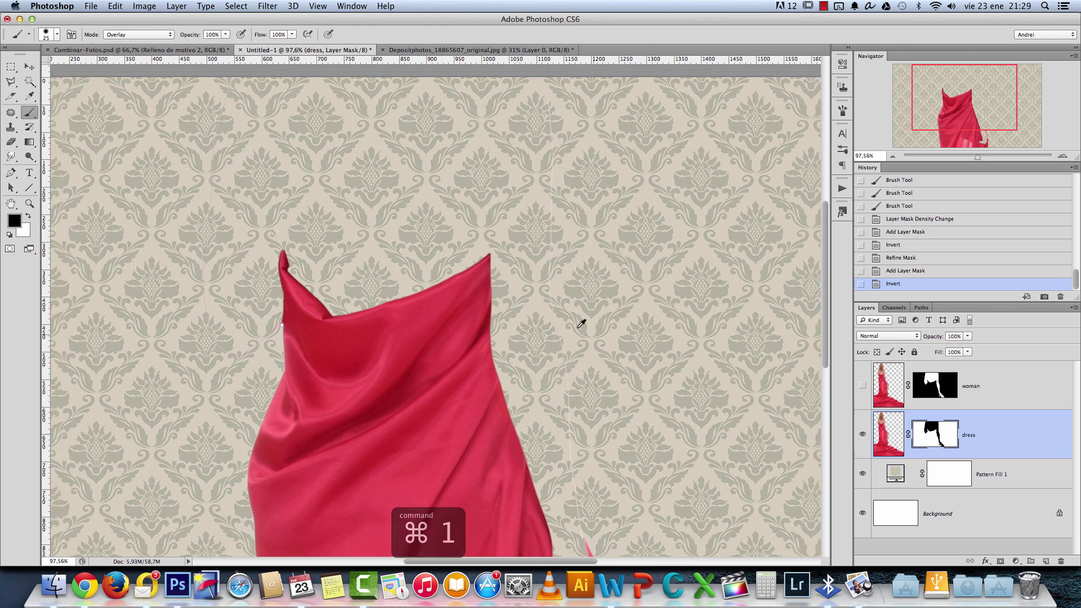
left_click_drag(623, 349, 511, 332)
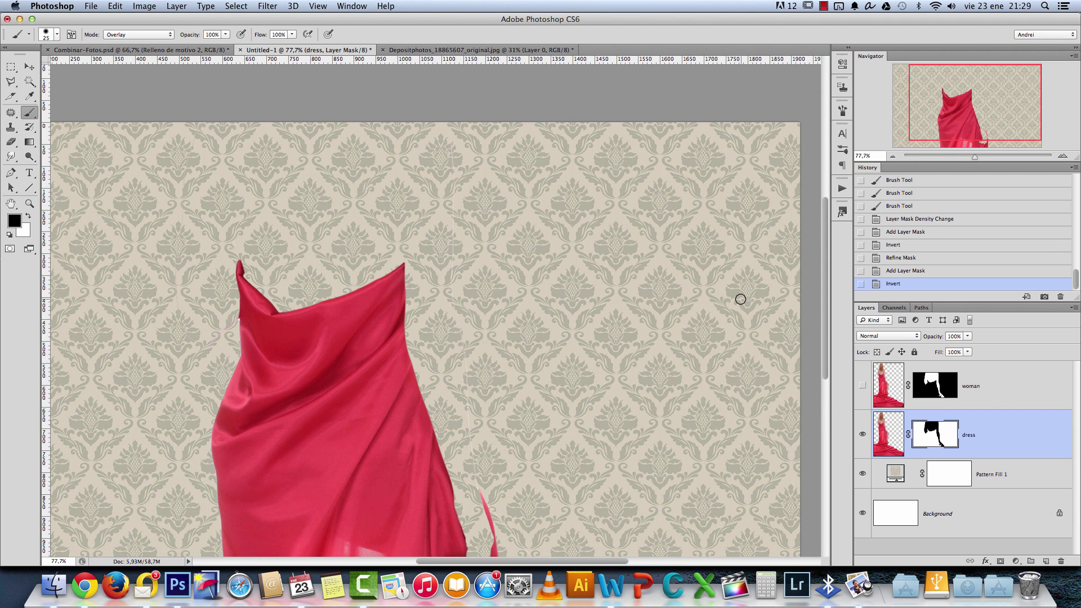
key("bracketright")
key("bracketright")
left_click(458, 172)
left_click(444, 137)
left_click(451, 154)
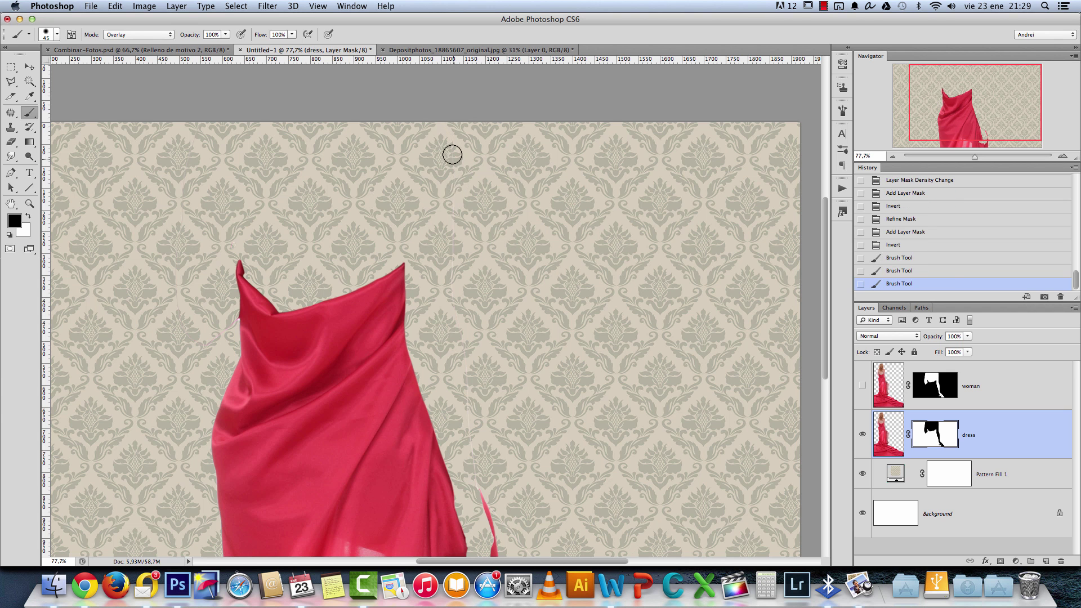
Switch the brush mode to Normal and paint out the faint arm outline on the wallpaper beside the dress.
left_click(114, 35)
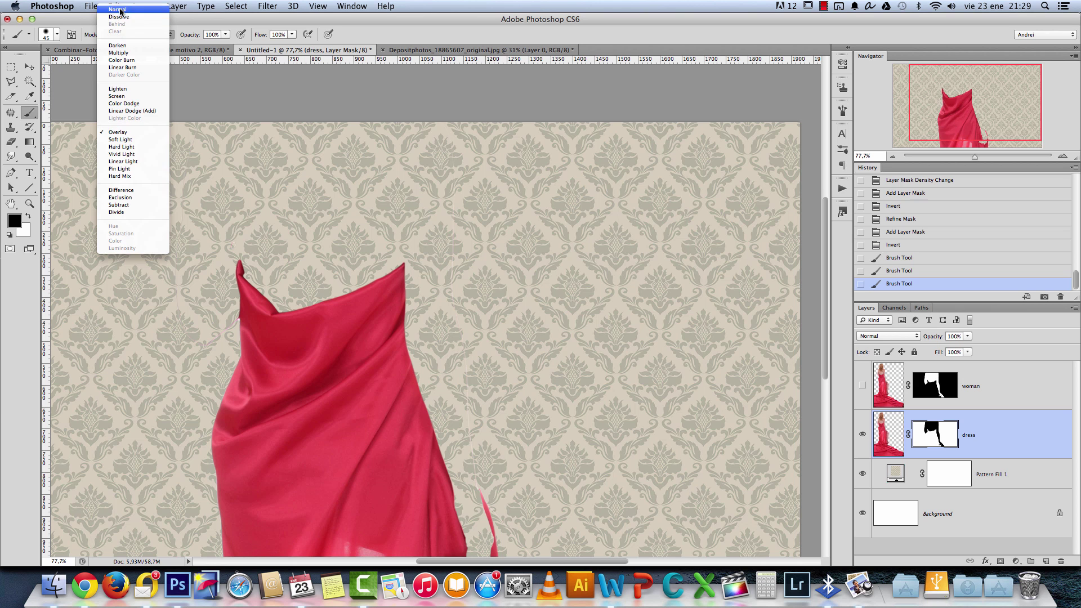
left_click(508, 193)
key("shift+alt+n")
left_click(458, 152)
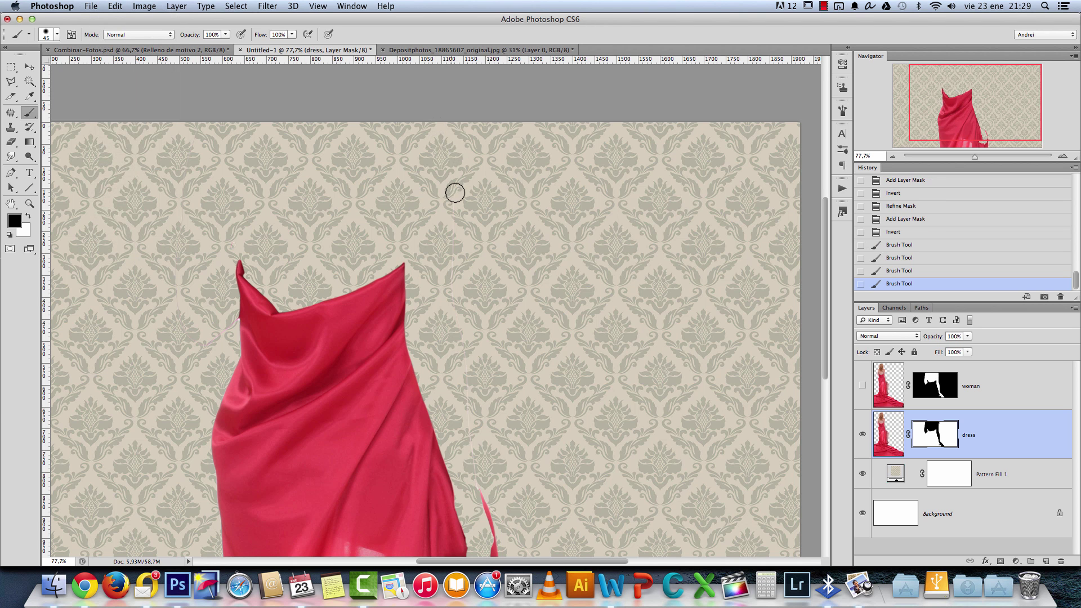
left_click(476, 475)
left_click(465, 183)
scroll(484, 362, "down", 5)
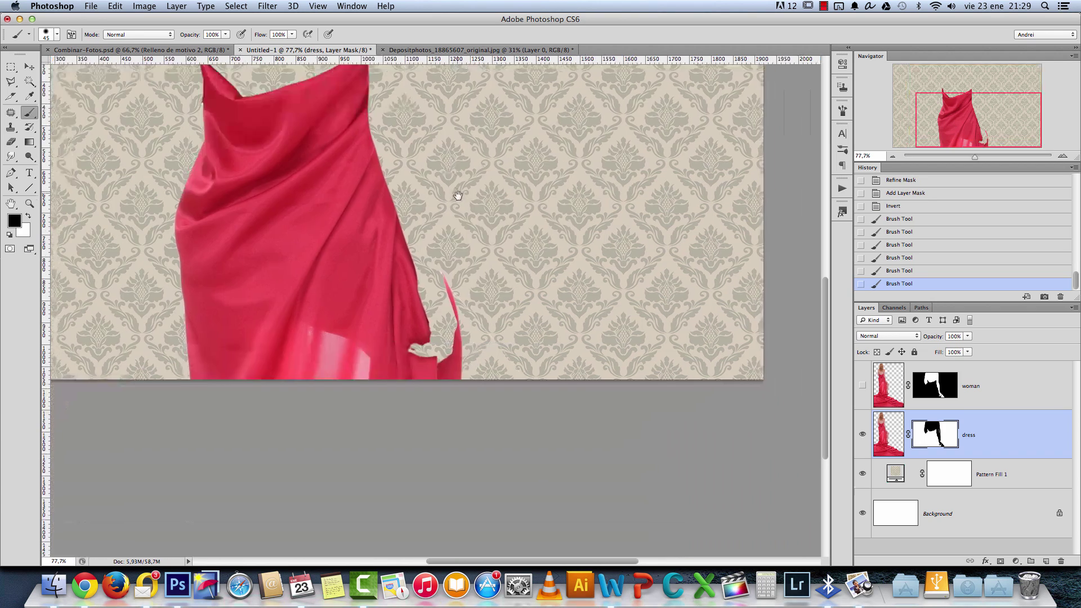
Paint out the thin pink elbow outline on the wallpaper beside the upper edge of the dress.
scroll(456, 193, "up", 4)
scroll(456, 193, "left", 4)
scroll(345, 242, "up", 5)
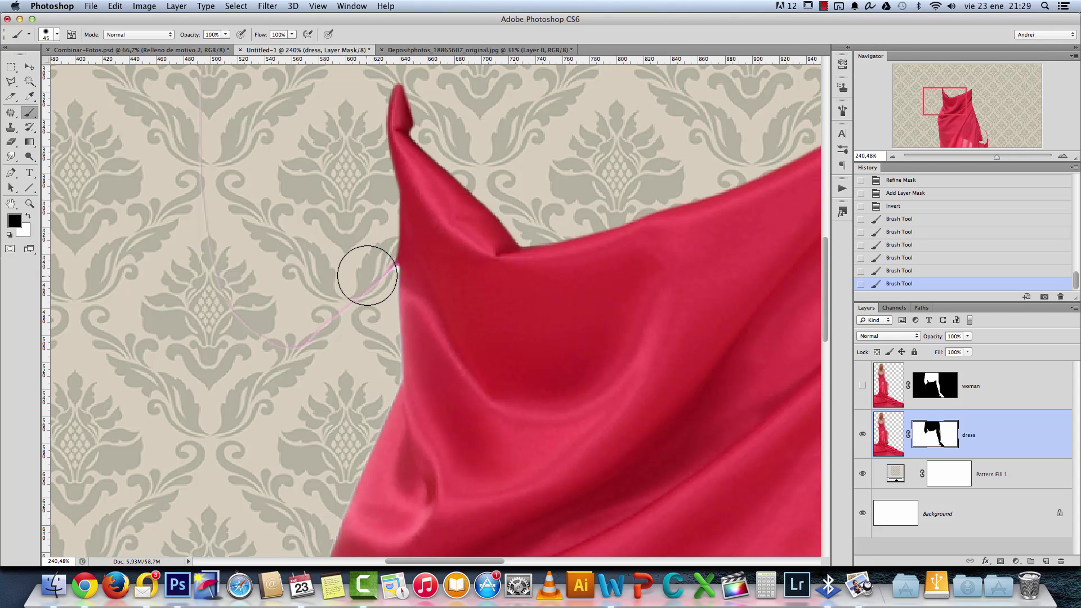
mouse_move(366, 275)
left_mouse_down()
mouse_move(313, 331)
mouse_move(267, 316)
mouse_move(204, 246)
mouse_move(192, 148)
mouse_move(210, 146)
mouse_move(386, 432)
left_mouse_up()
mouse_move(341, 327)
left_mouse_down()
mouse_move(367, 133)
mouse_move(386, 365)
mouse_move(369, 285)
mouse_move(413, 165)
left_mouse_up()
scroll(447, 205, "down", 8)
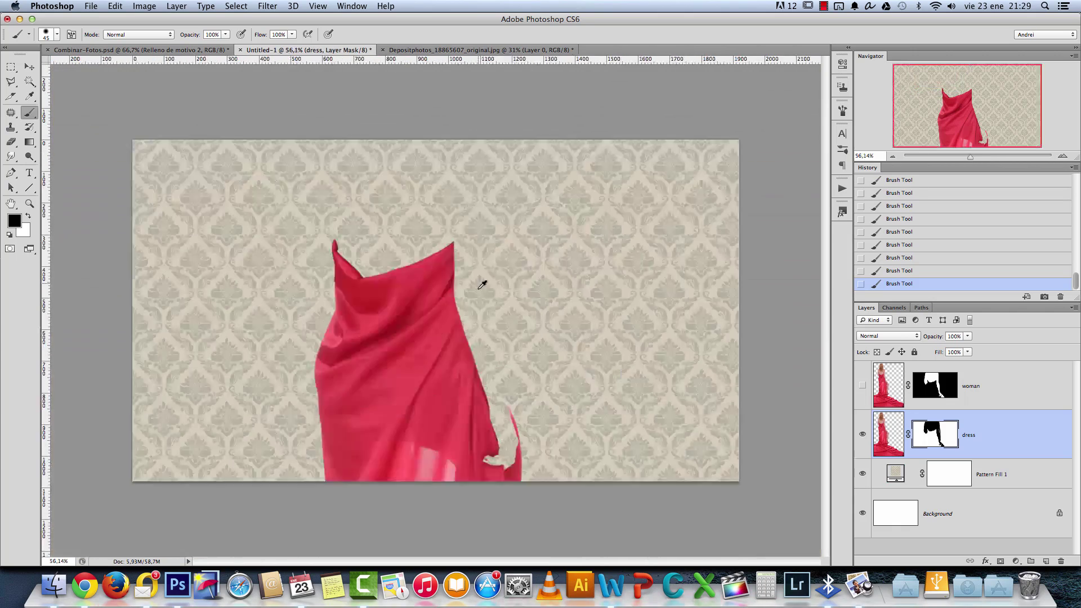
scroll(432, 372, "up", 3)
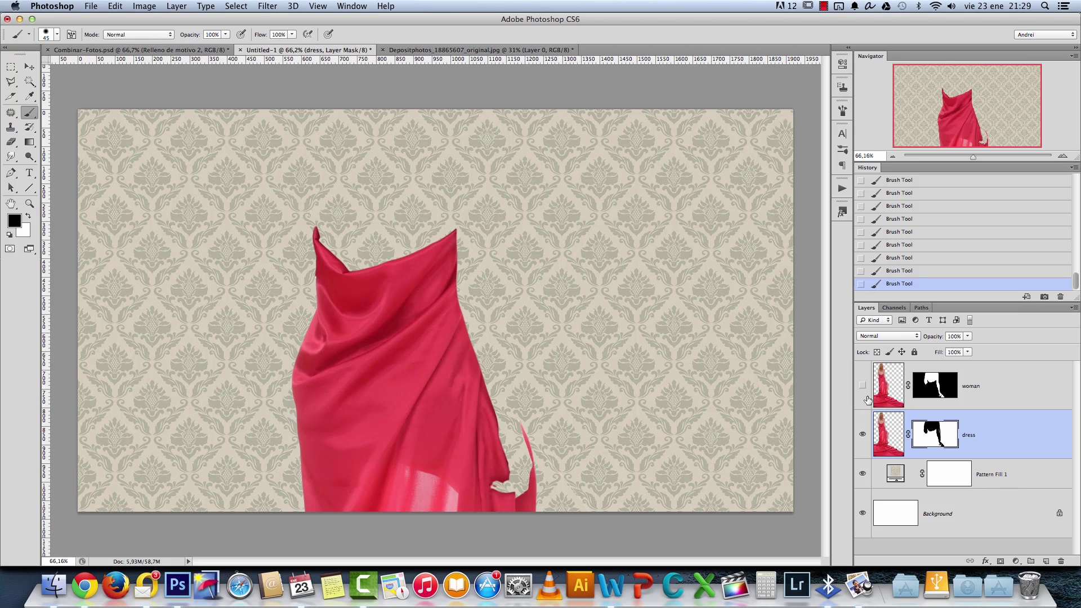
Show the woman layer again and reduce the brush to 20 px at the seam between skin and dress.
left_click(862, 386)
key("cmd+1")
scroll(345, 225, "up", 5)
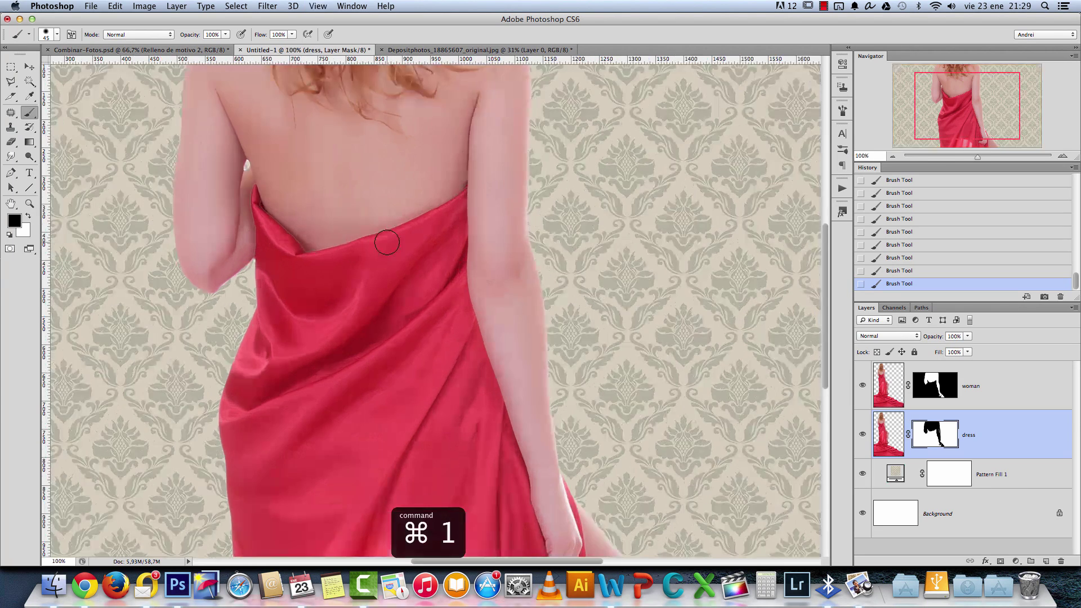
scroll(340, 227, "up", 3)
key("bracketleft")
key("bracketleft")
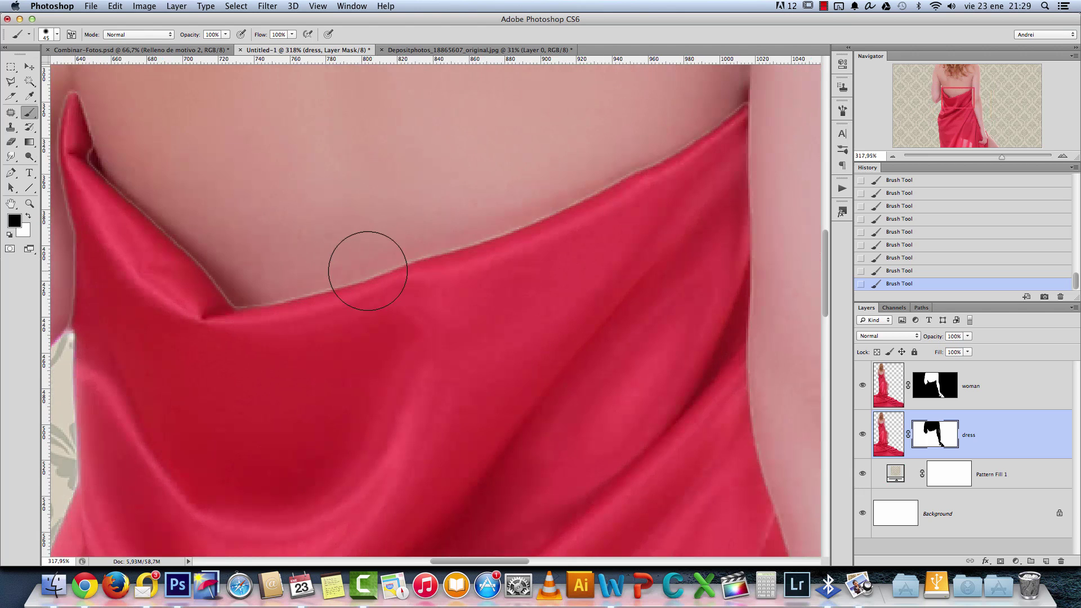
Disable and re-enable the woman layer's mask to compare the edge between her back and the dress.
left_click(982, 387)
left_click(938, 388, "shift")
left_click(936, 385, "shift")
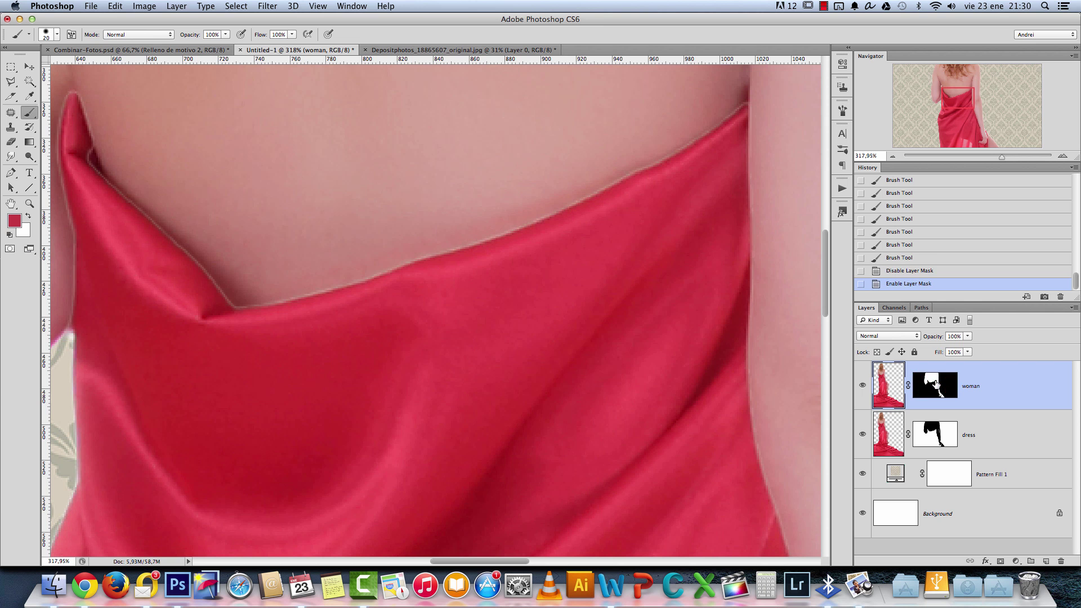
Try nudging the woman layer with its mask selected to close the thin seam along the dress's upper edge.
left_click(934, 387)
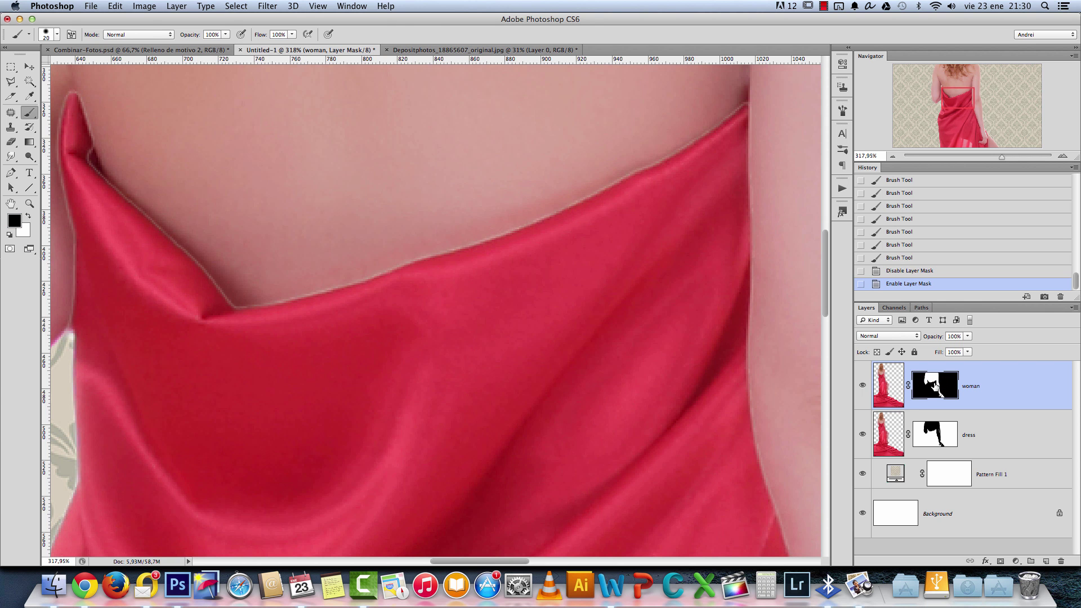
key("v")
key("Left")
key("super+z")
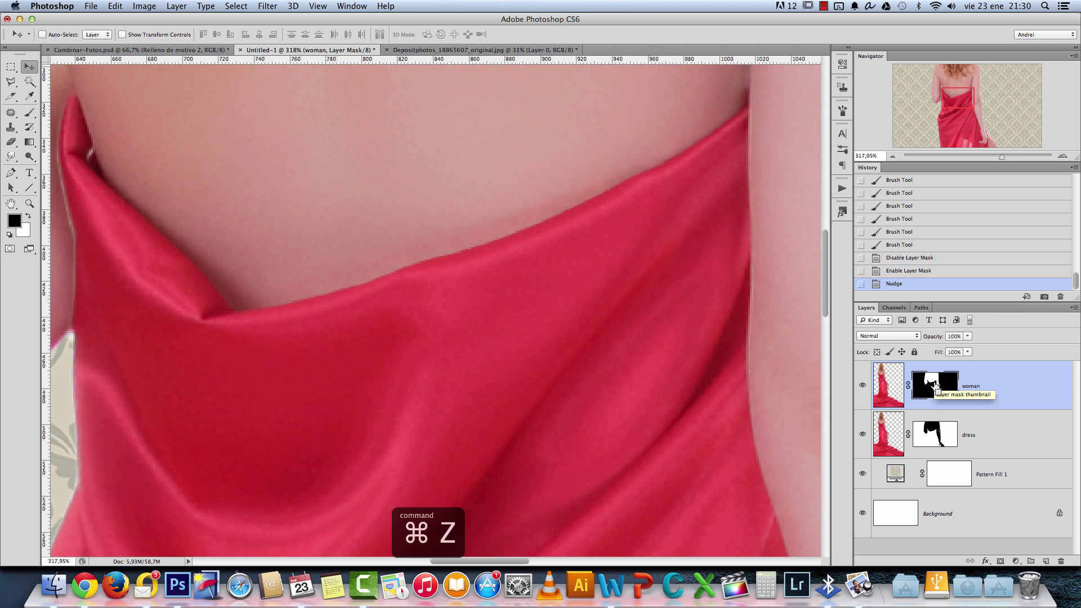
Load the woman layer's mask as a selection.
scroll(553, 220, "down", 5)
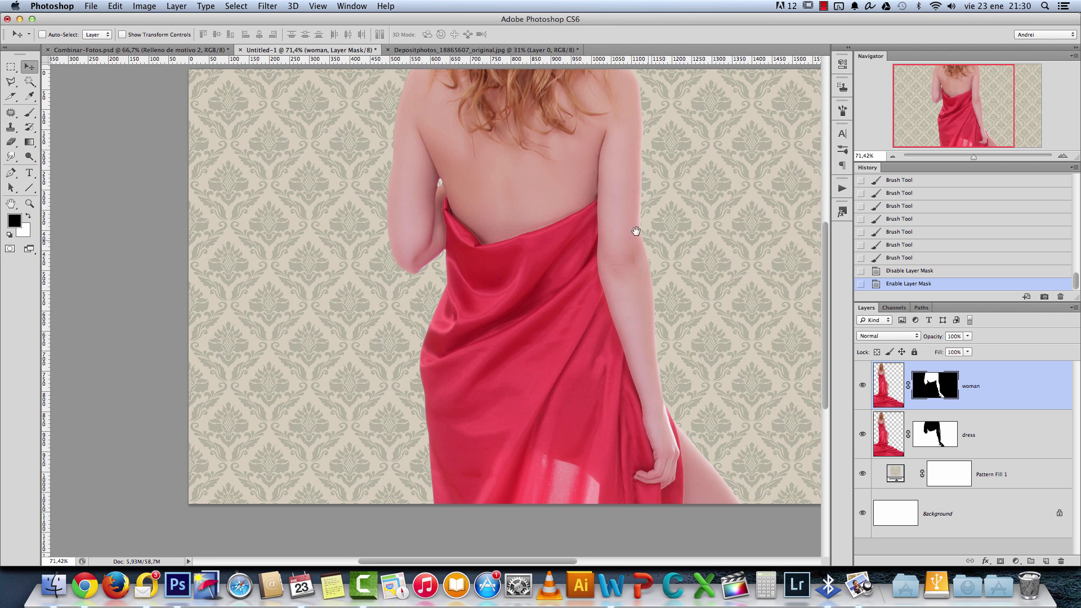
scroll(550, 301, "up", 3)
scroll(550, 302, "right", 4)
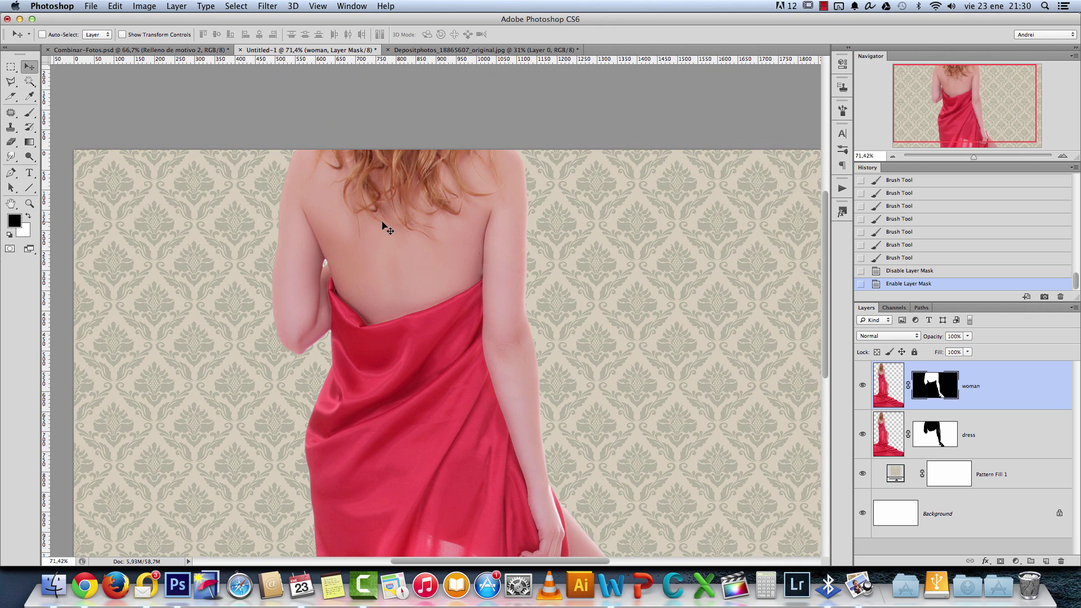
scroll(379, 329, "up", 7)
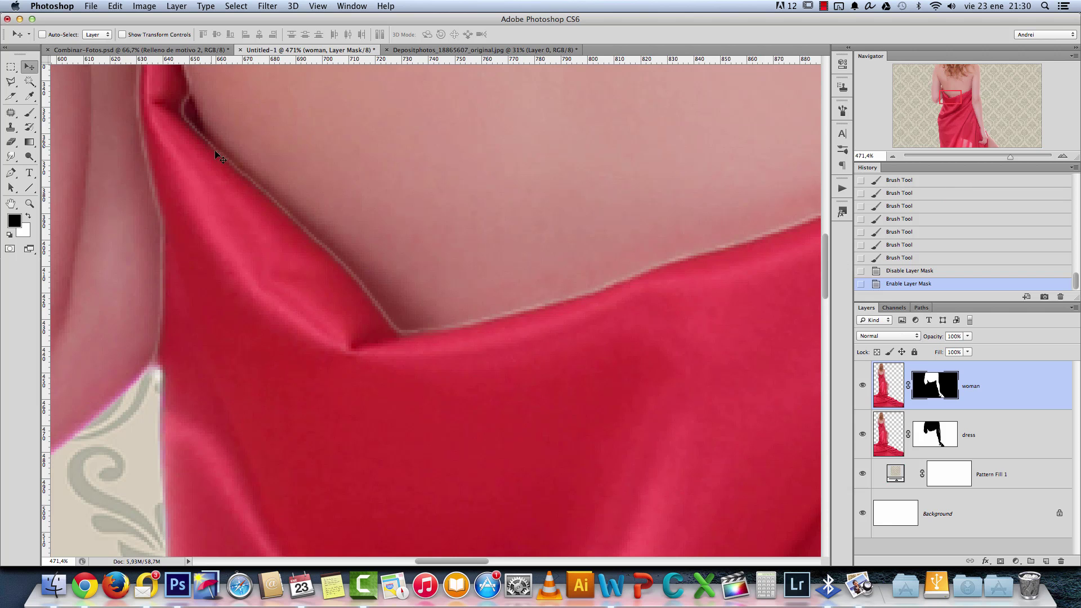
scroll(535, 298, "down", 5)
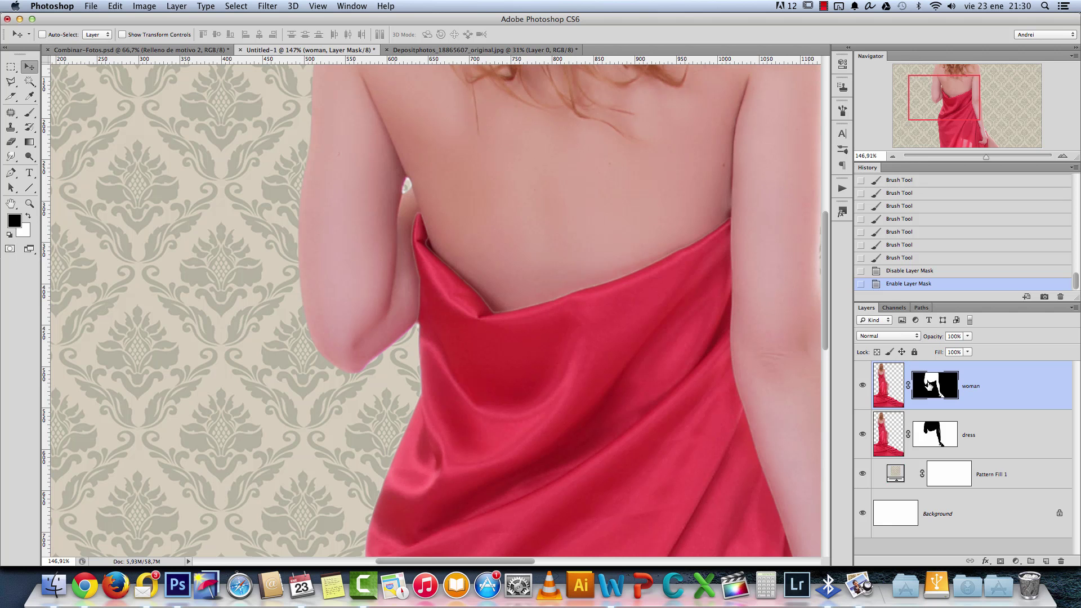
left_click(927, 386, "super")
right_click(926, 386)
left_click(665, 243)
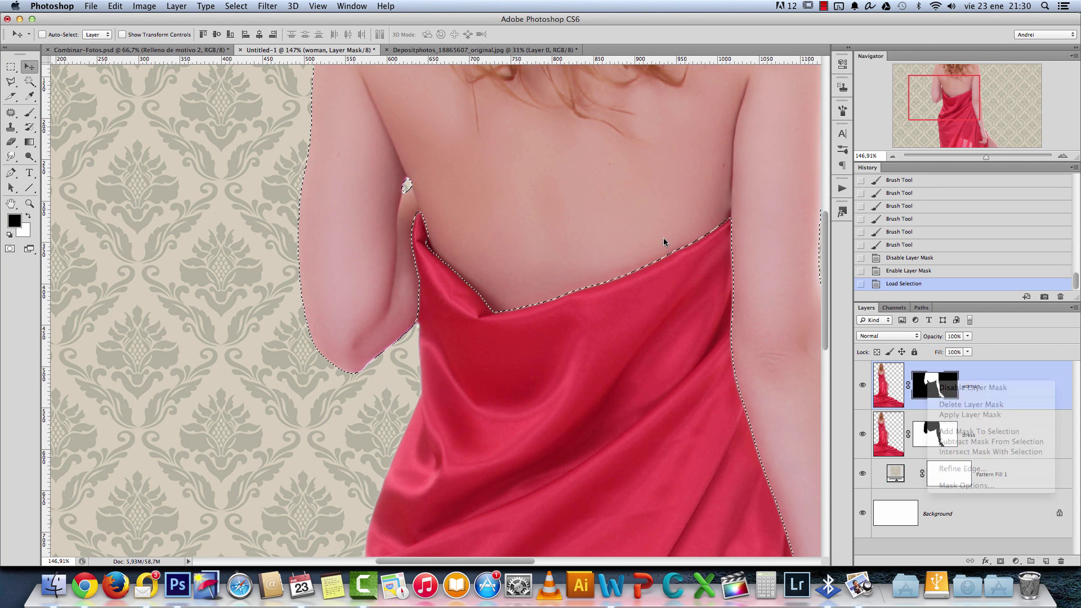
Try expanding the selection of the woman's skin by 2 pixels.
scroll(670, 243, "up", 3)
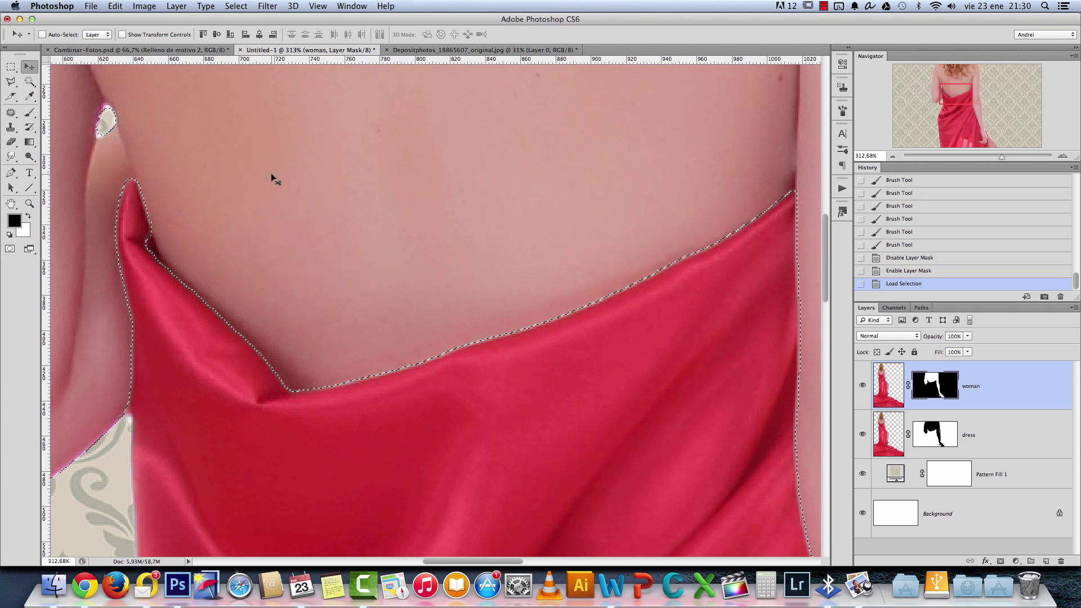
key("m")
right_click(330, 168)
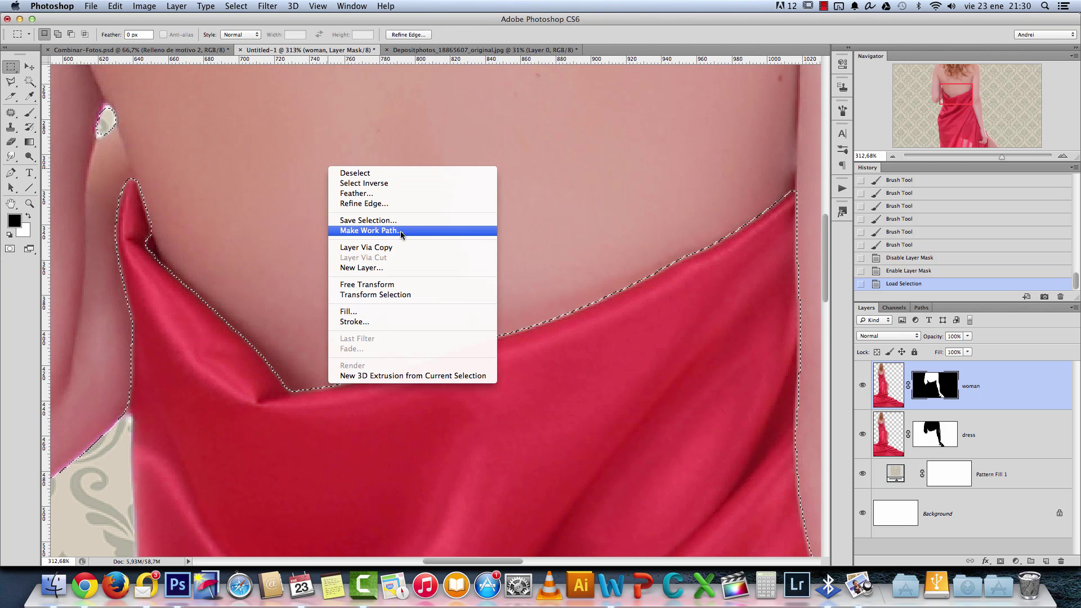
left_click(236, 6)
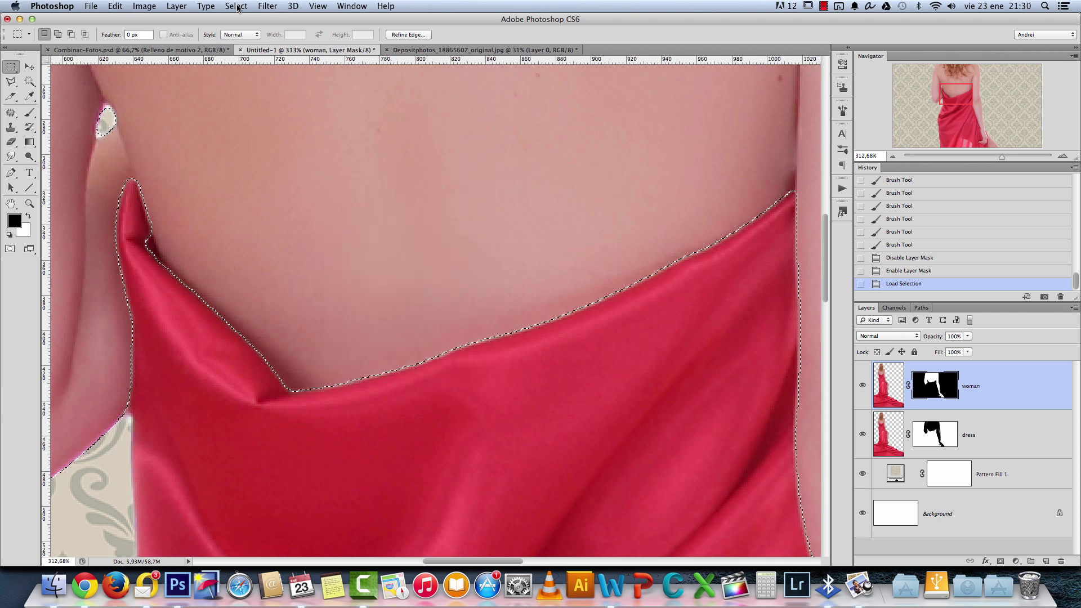
left_click(236, 7)
mouse_move(279, 151)
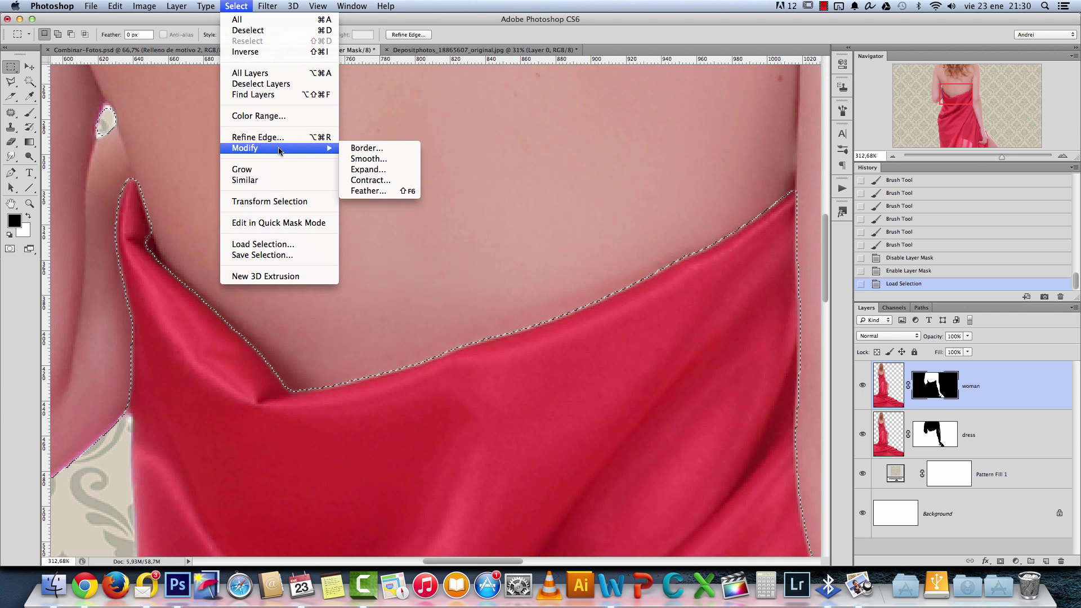
left_click(378, 169)
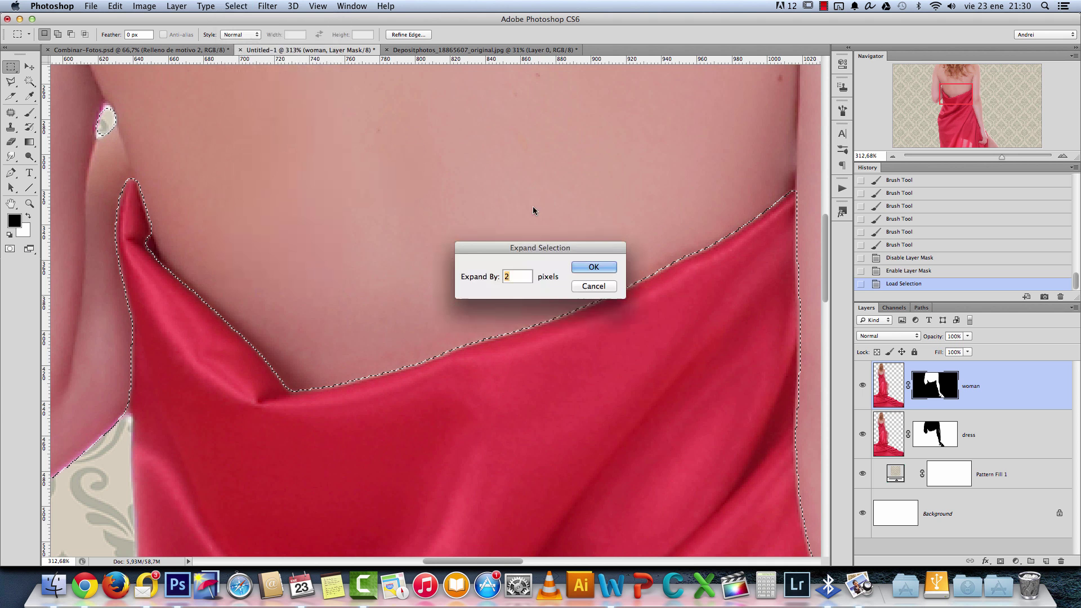
left_click(591, 267)
key("super+z")
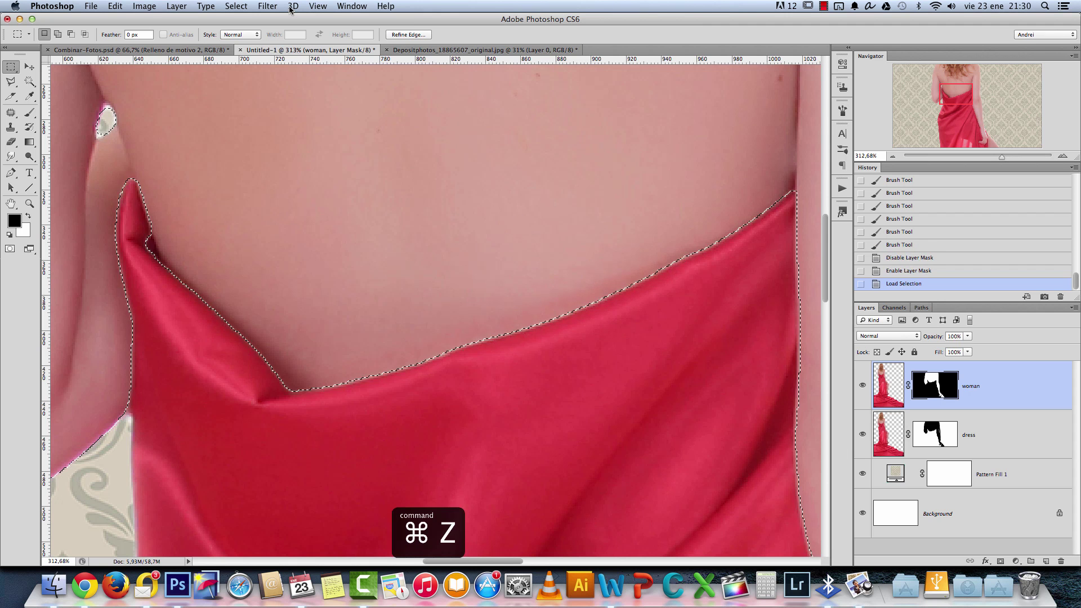
Expand the skin selection, fill it with white on the woman's mask to cover the seam, and deselect.
left_click(236, 6)
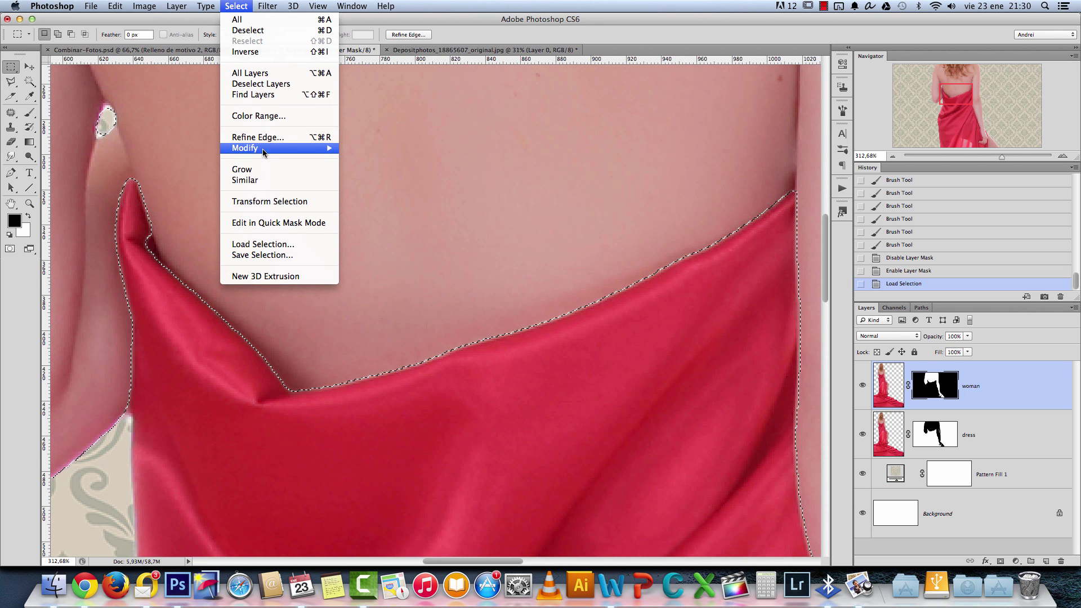
mouse_move(264, 148)
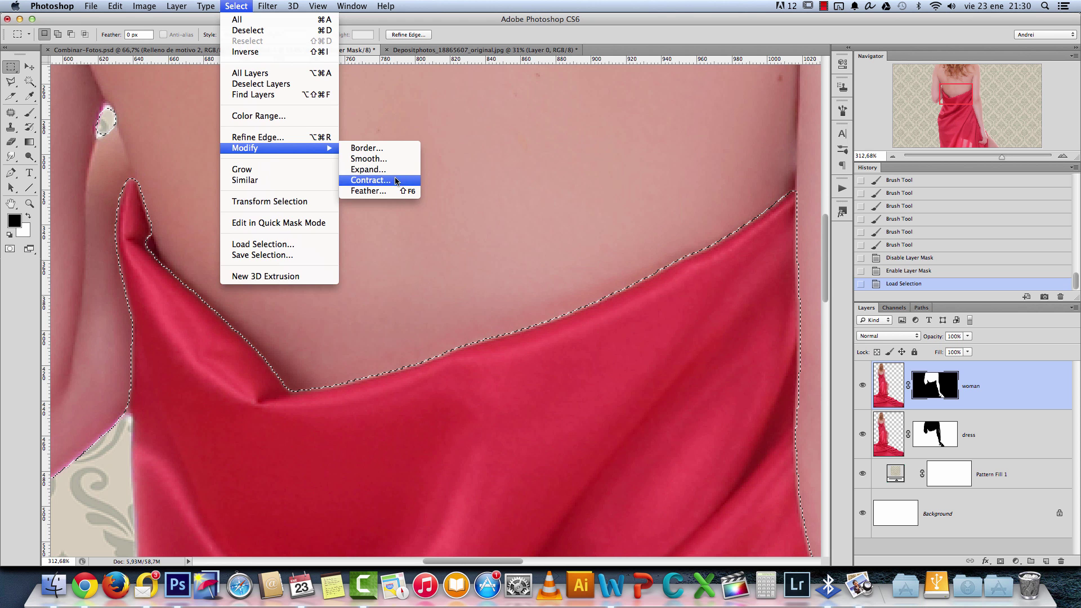
left_click(366, 169)
left_click(594, 267)
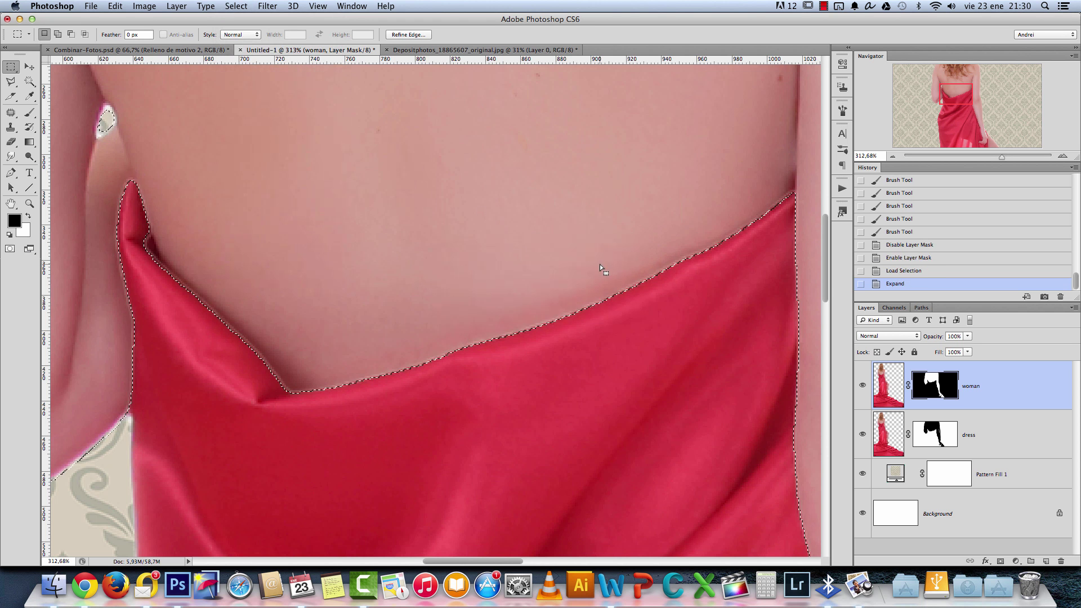
key("x")
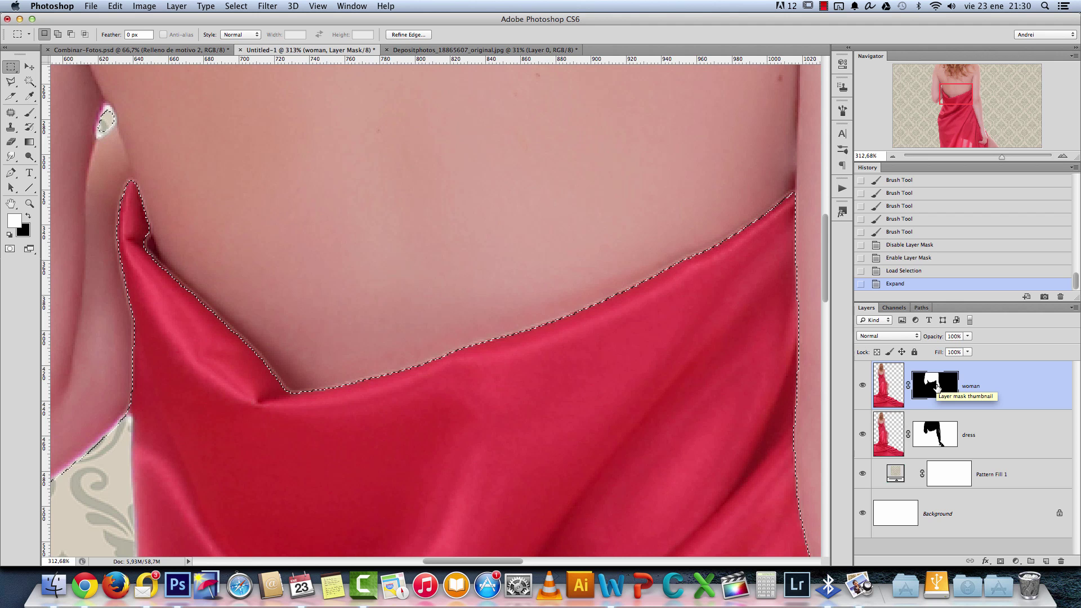
key("alt+BackSpace")
key("super+d")
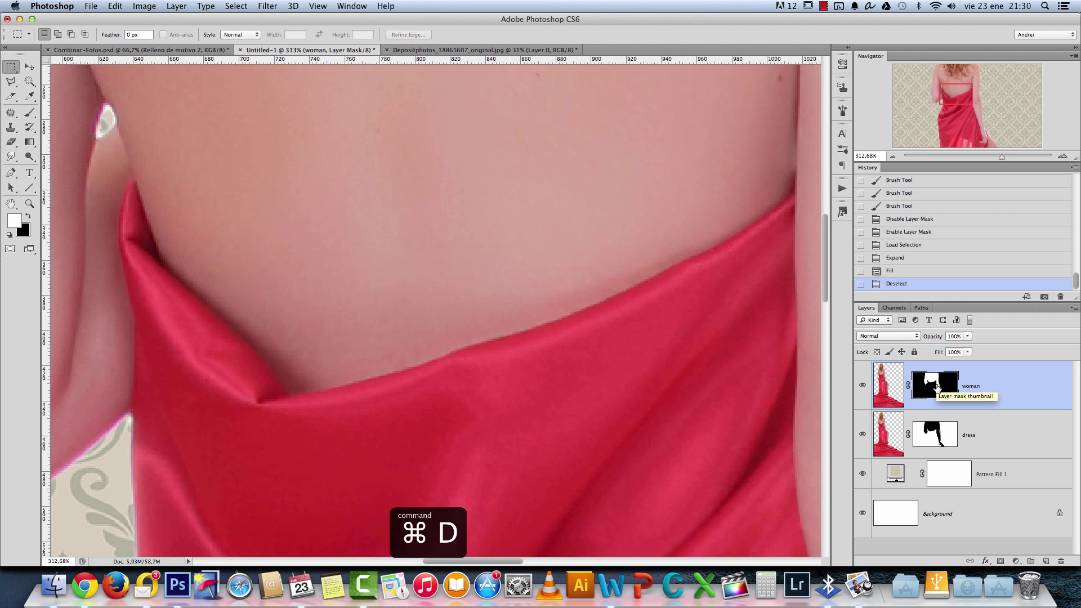
Add a Hue/Saturation adjustment layer directly above the dress layer.
scroll(417, 327, "down", 5)
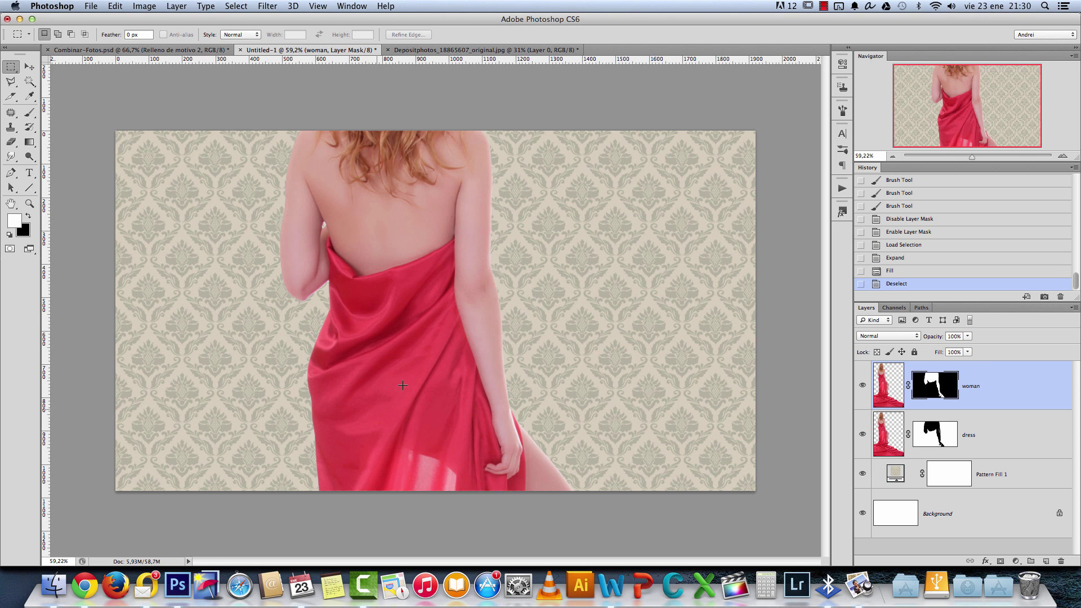
left_click(29, 66)
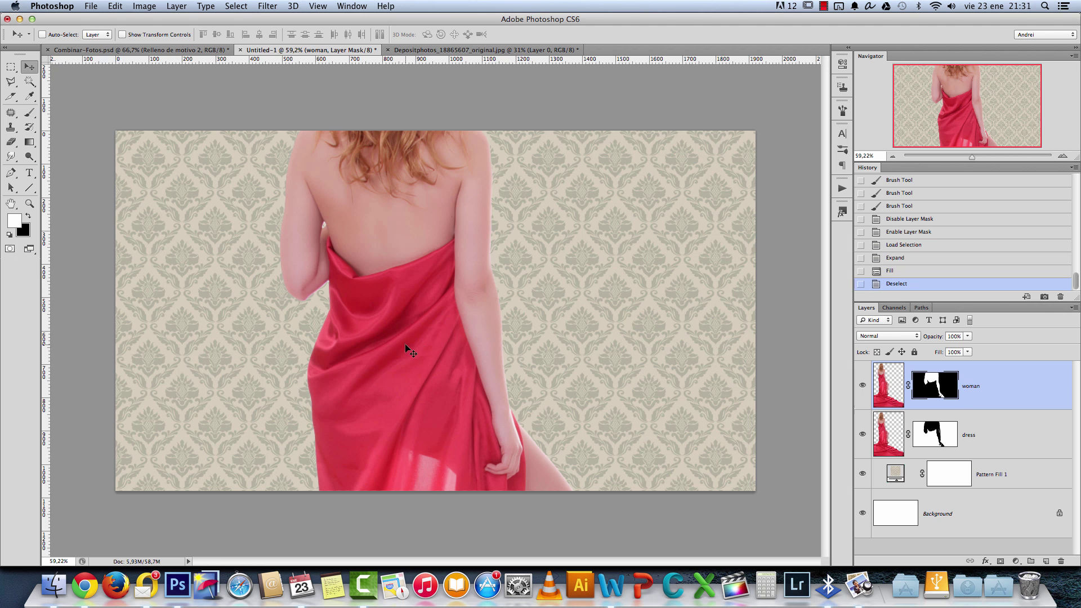
left_click(1015, 433)
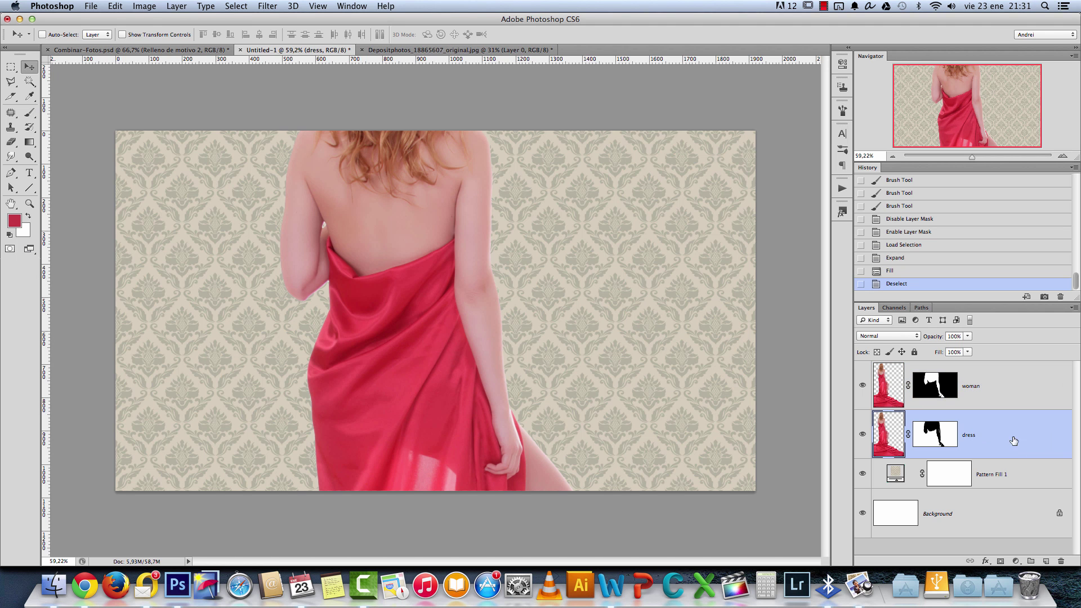
left_click(1016, 561)
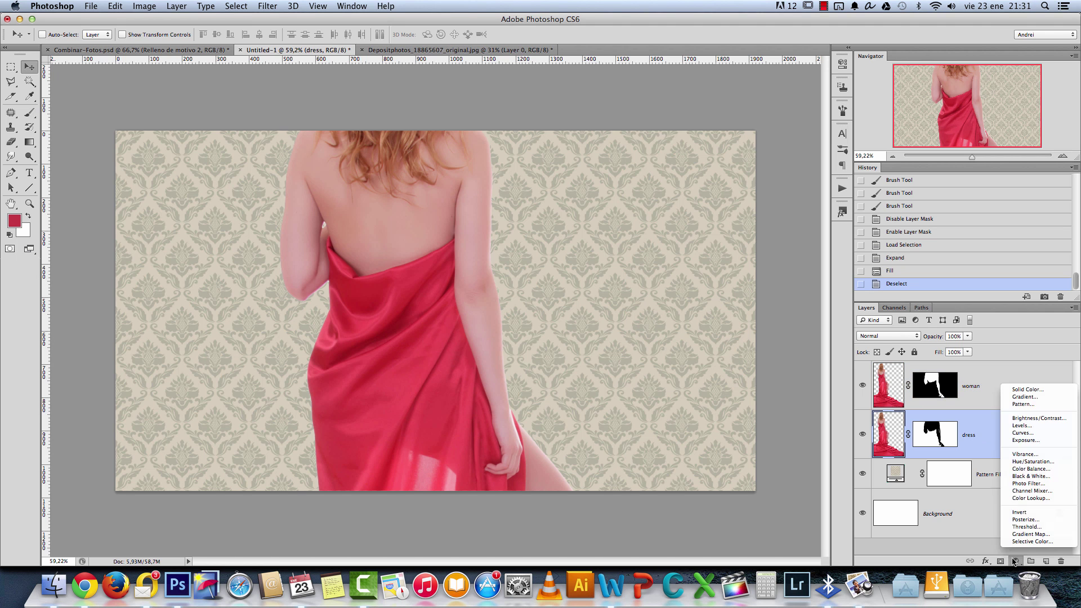
left_click(1026, 458)
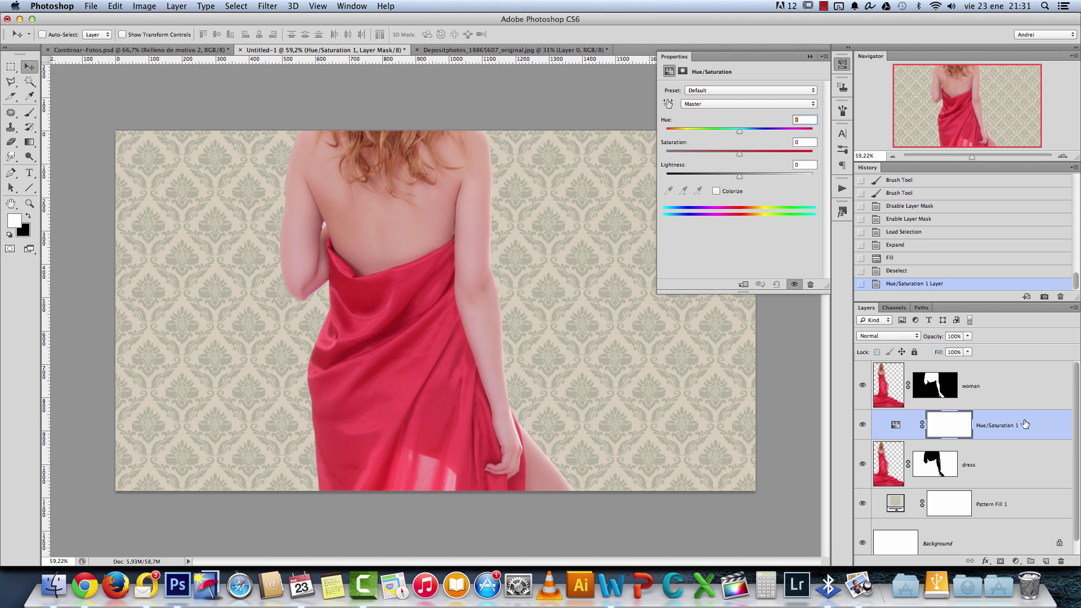
Clip the Hue/Saturation adjustment to the dress layer and set its saturation to -100.
left_click(915, 435, "alt")
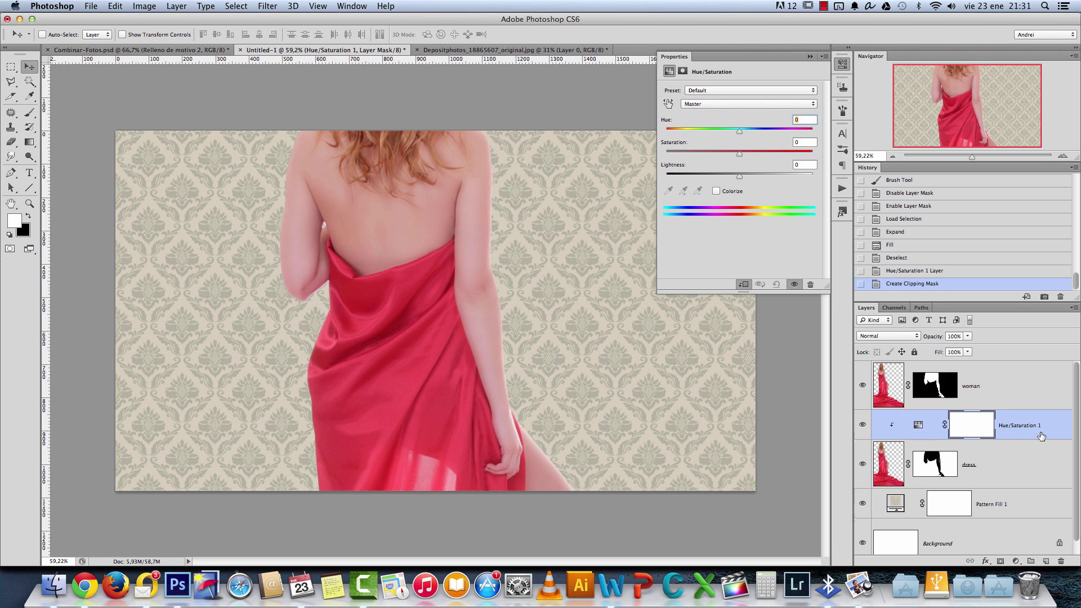
right_click(1020, 423)
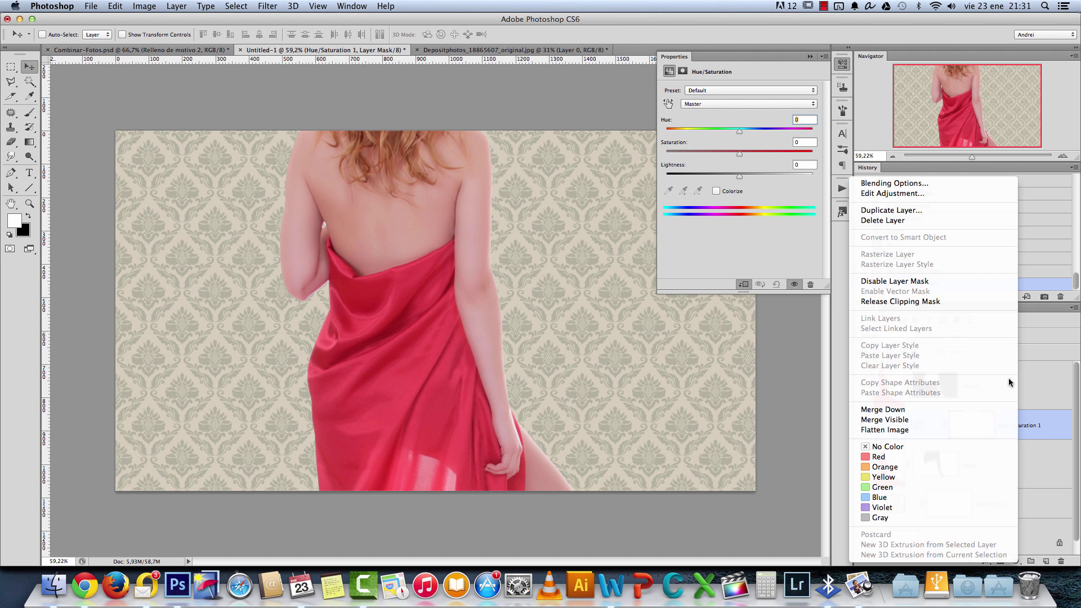
left_click(1048, 421)
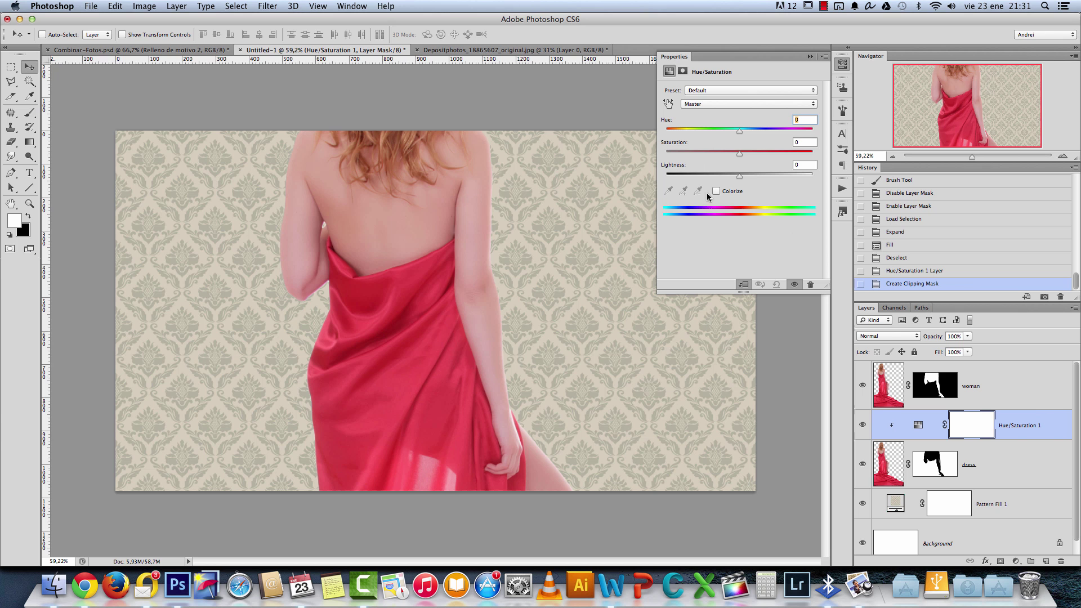
left_click_drag(736, 154, 610, 167)
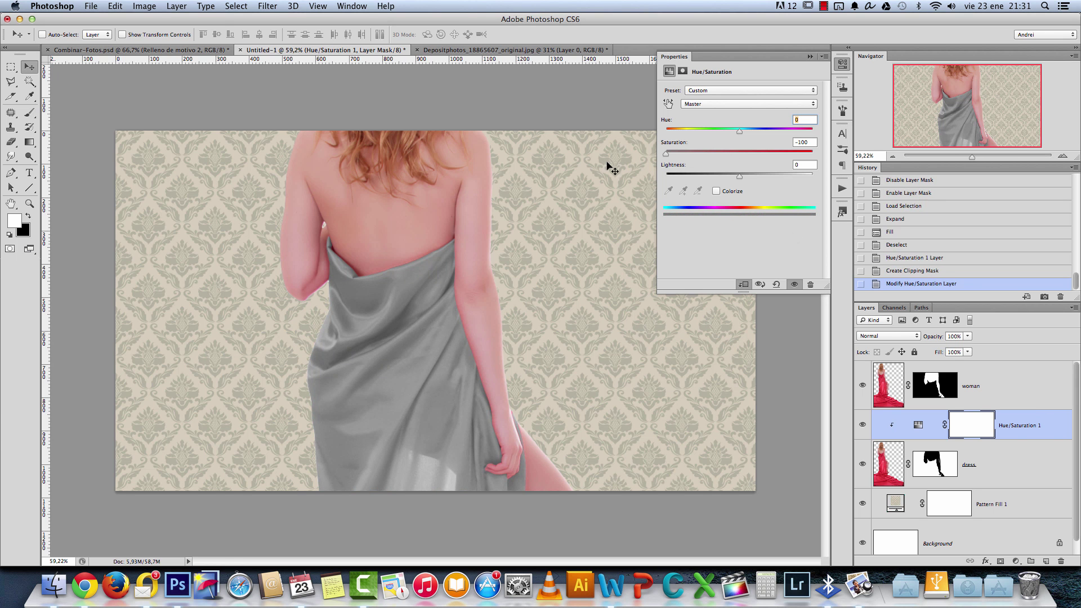
left_click(809, 57)
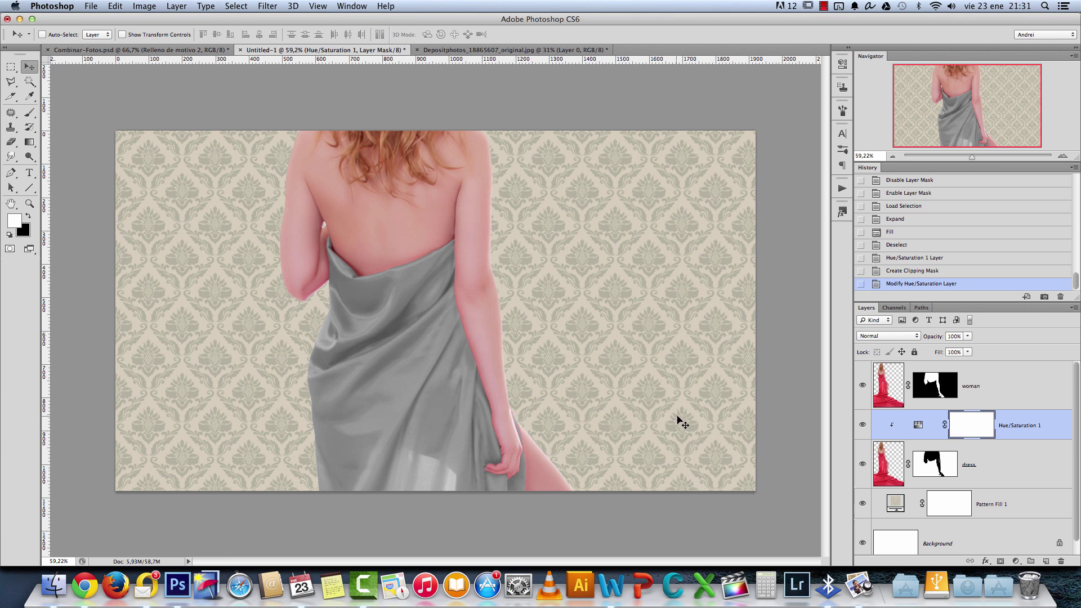
Add a Levels adjustment layer above the Hue/Saturation adjustment and clip it to the dress layer.
left_click(1015, 562)
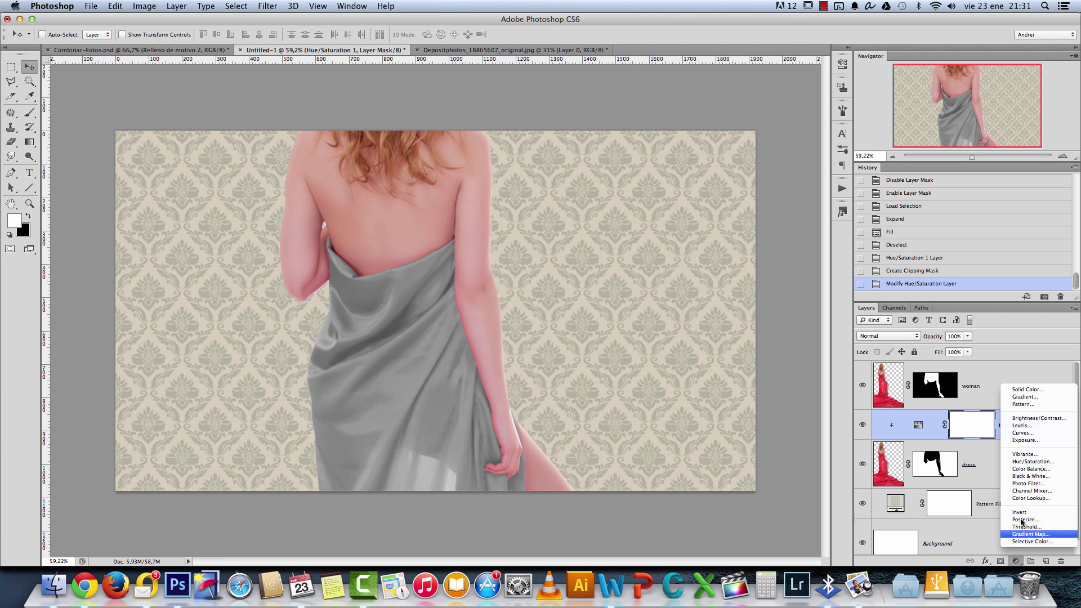
left_click(1021, 426)
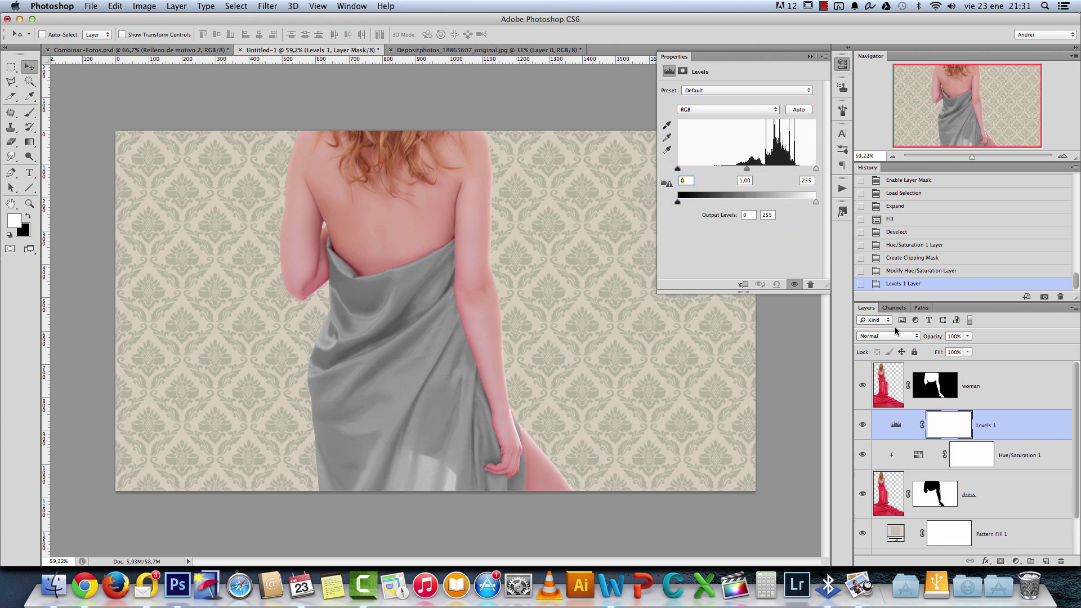
left_click_drag(1025, 436, 1031, 438)
left_click(1032, 439, "alt")
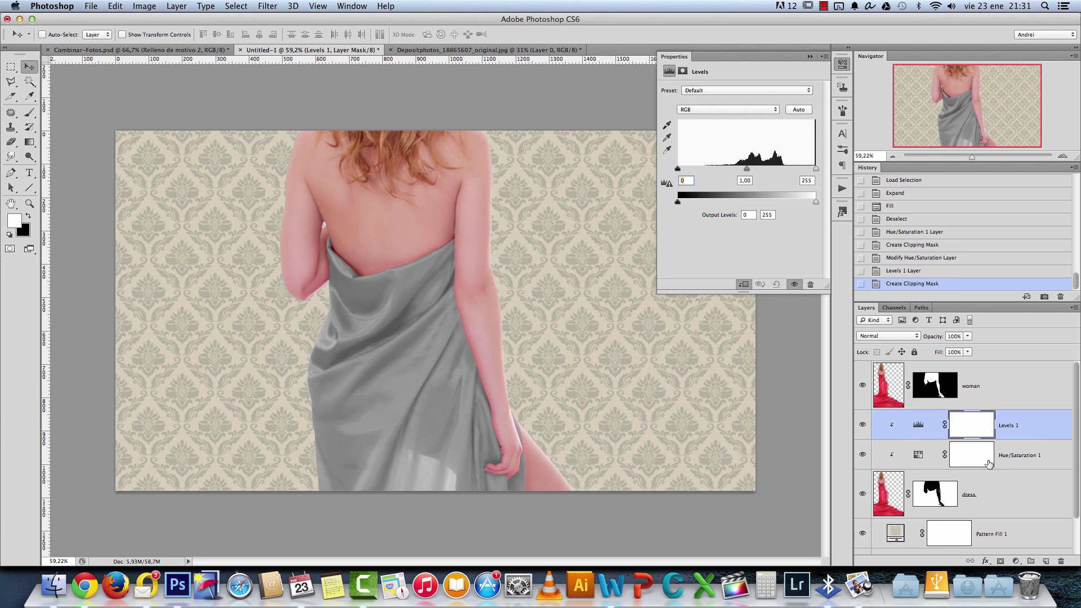
left_click(810, 56)
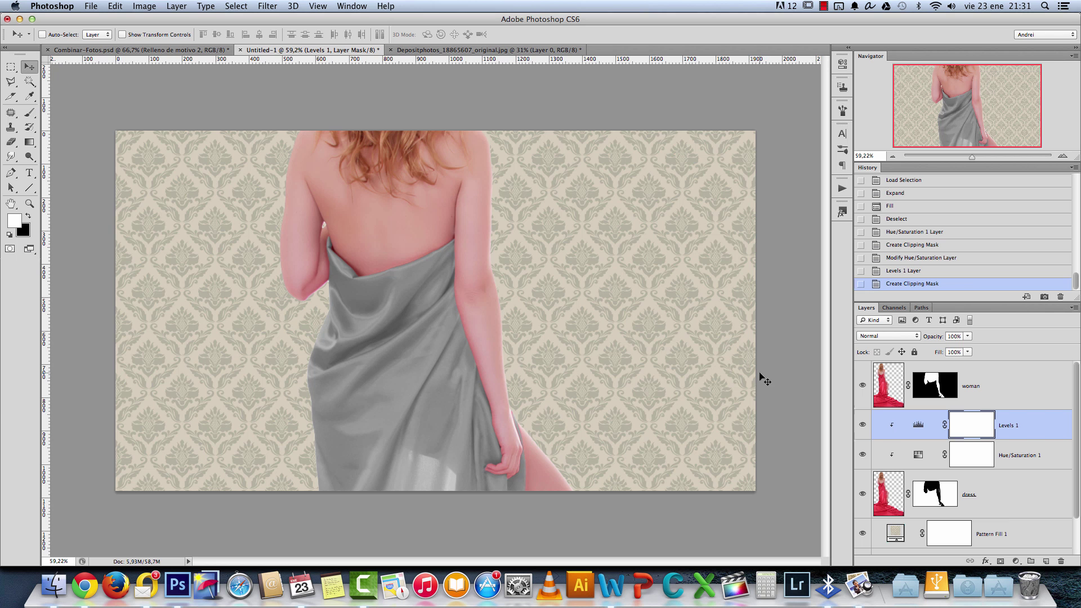
Duplicate the Pattern Fill 1 layer, move the copy directly above Levels 1, and clip it to the dress layer's stack.
left_click(1022, 533)
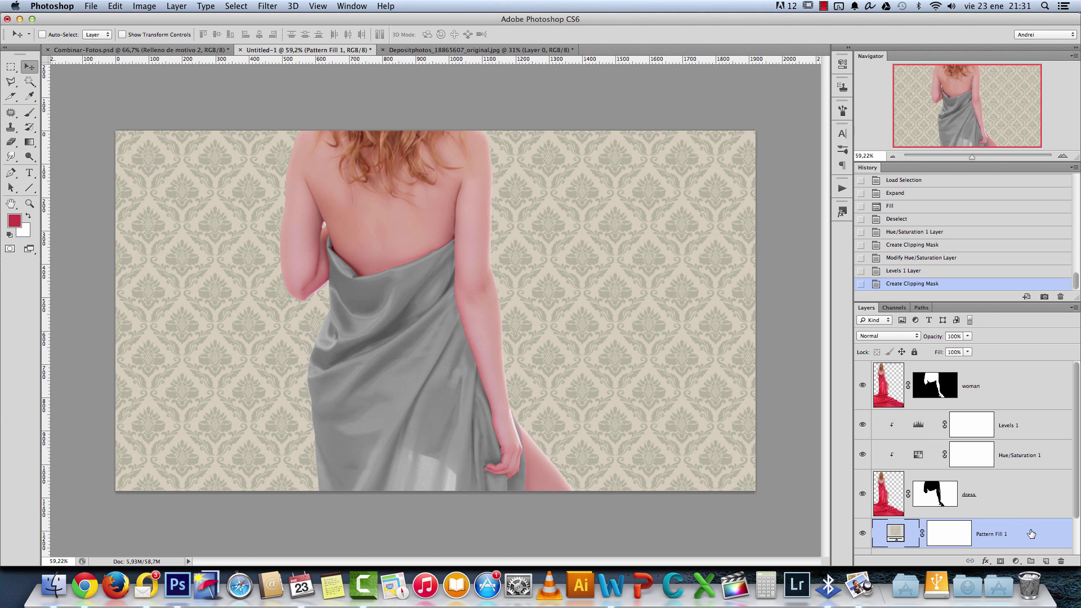
key("super+j")
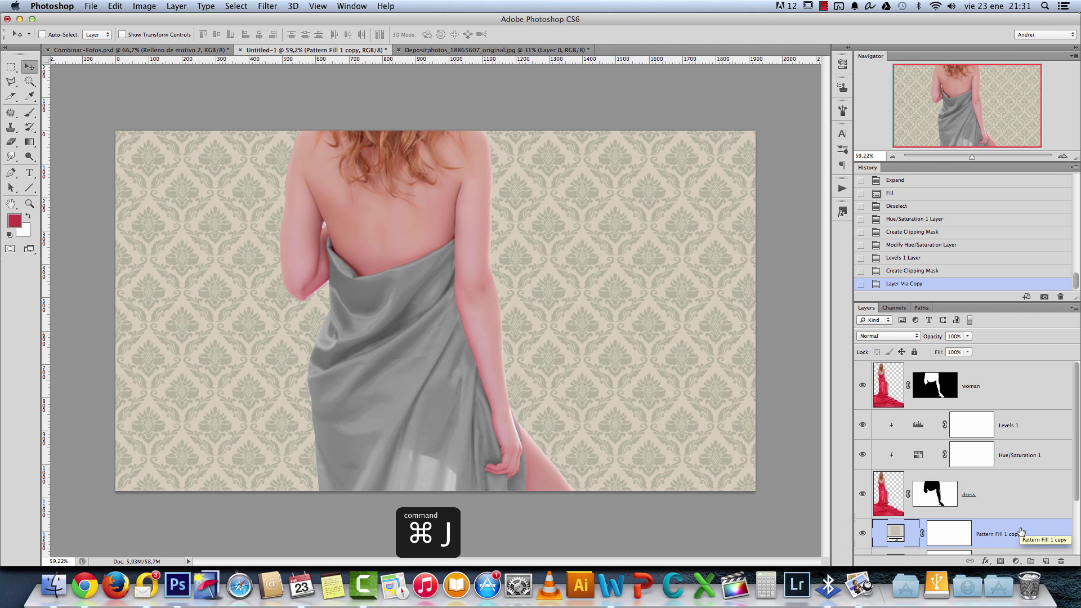
scroll(1077, 429, "down", 3)
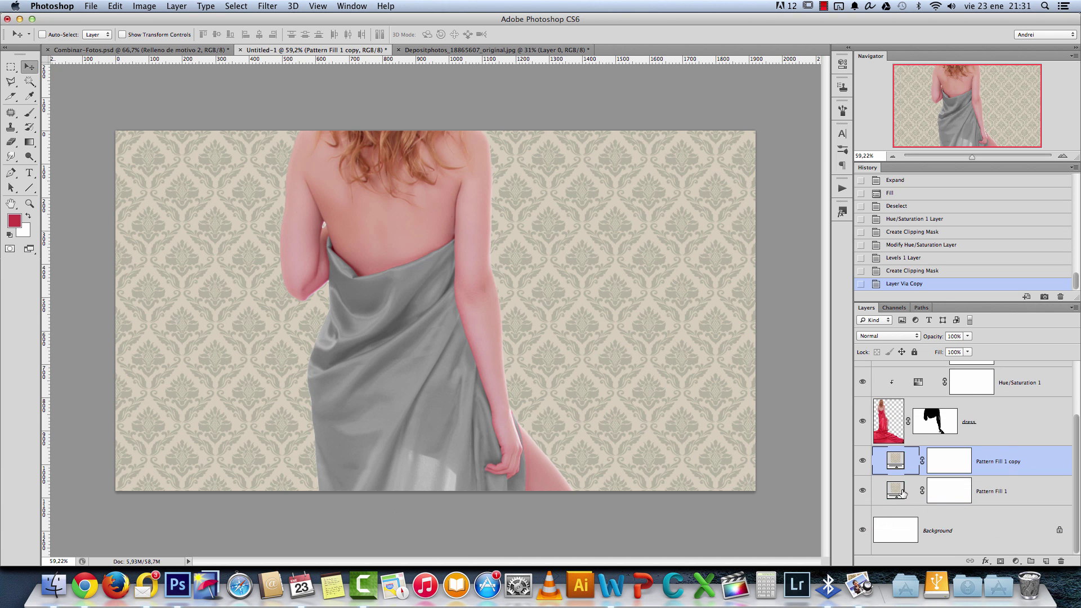
left_click(863, 466)
left_click(863, 466)
left_click(863, 491)
left_click_drag(1008, 458, 1007, 419)
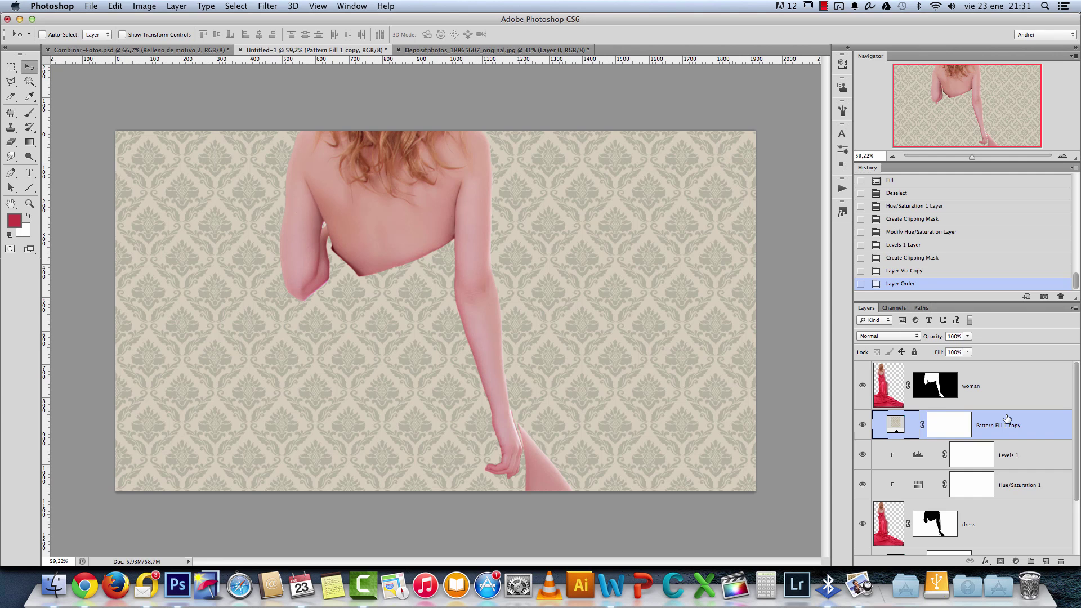
left_click(1038, 438, "alt")
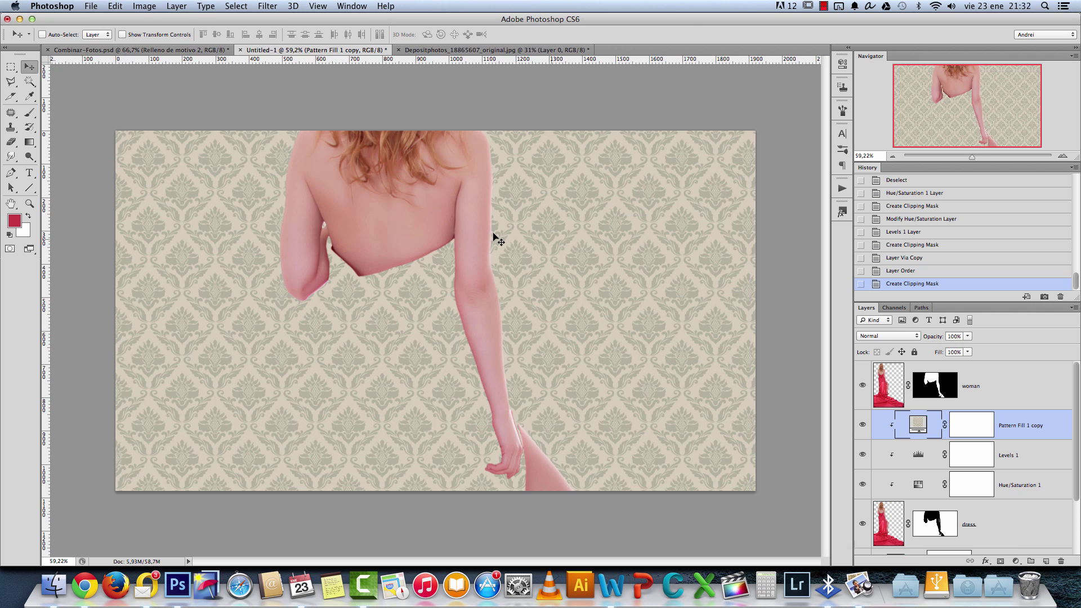
Try the Overlay, Soft Light, Multiply and Hard Light blending modes on the clipped pattern copy.
left_click(887, 337)
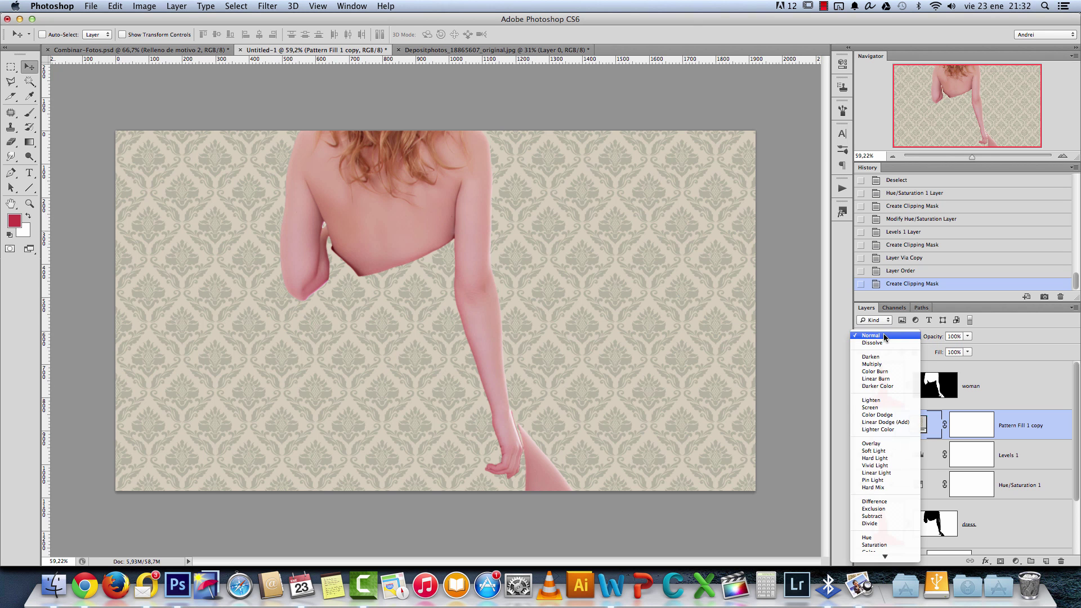
left_click(880, 445)
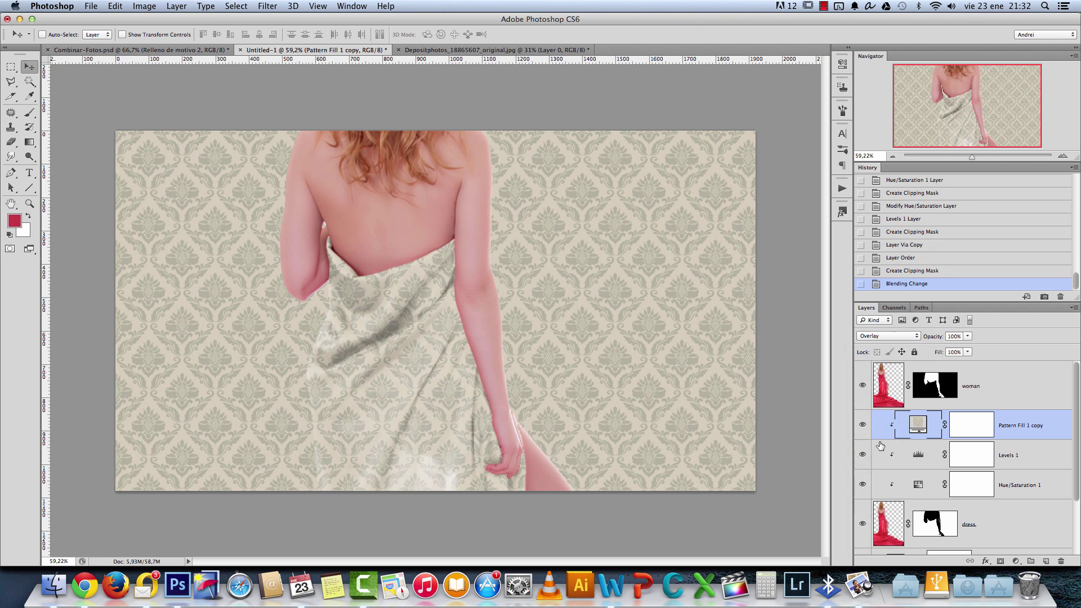
left_click(868, 338)
left_click(879, 343)
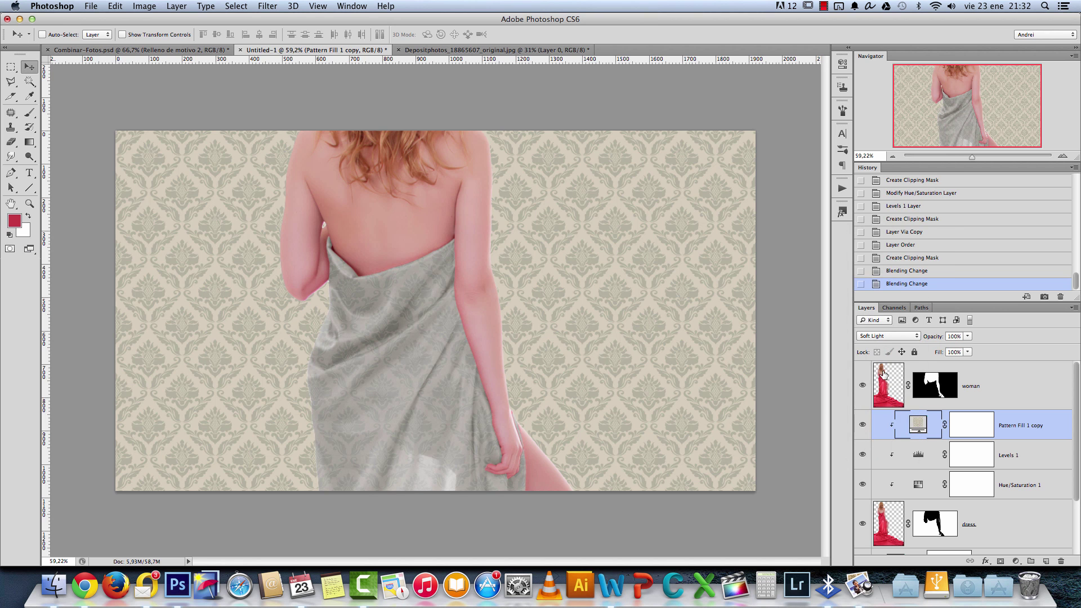
left_click(887, 336)
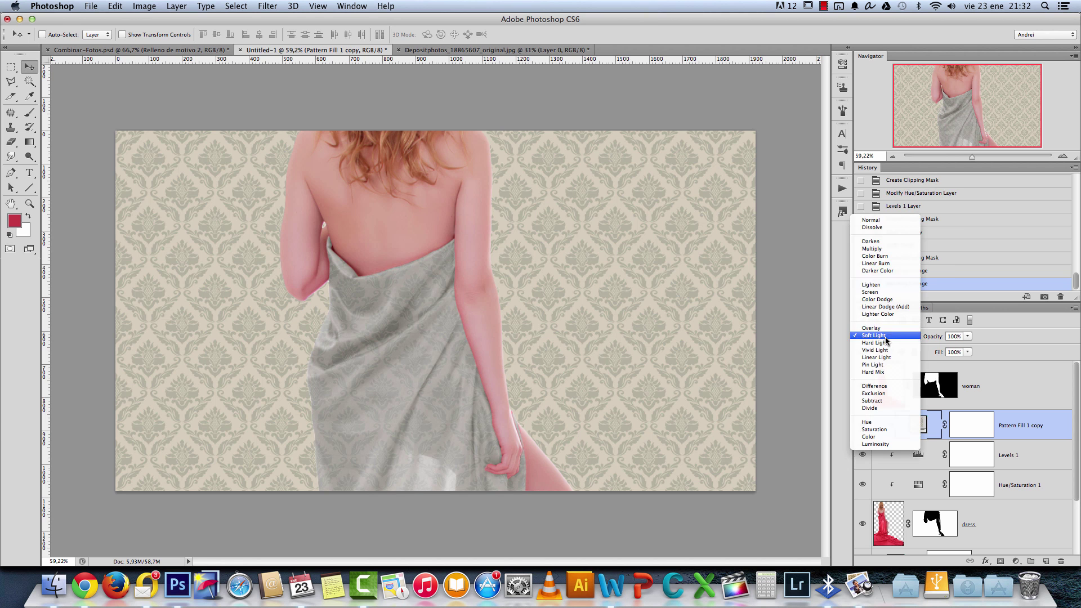
left_click(883, 249)
left_click(890, 337)
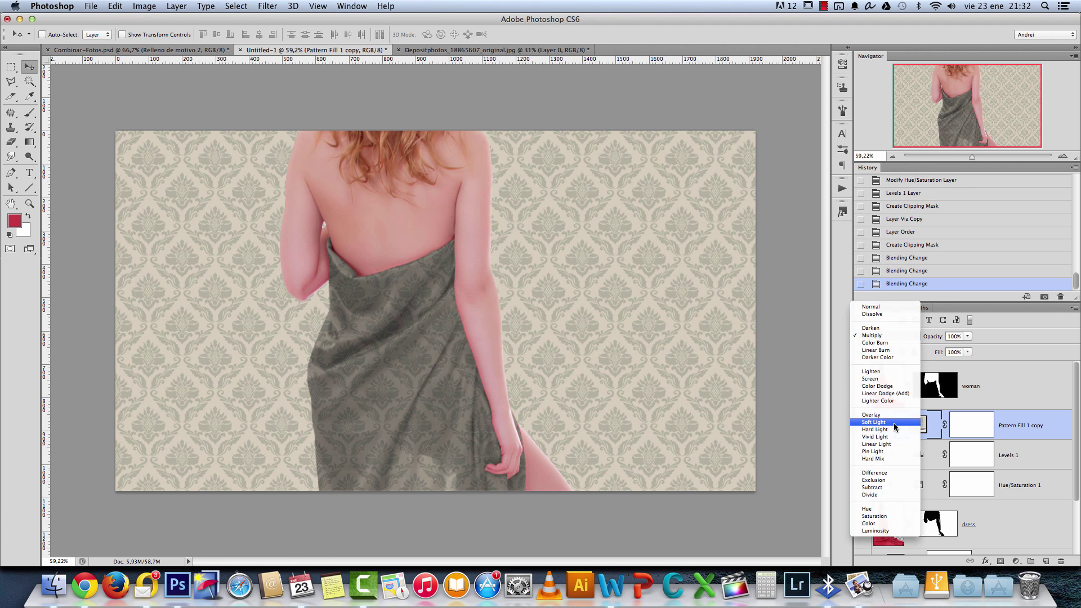
left_click(894, 429)
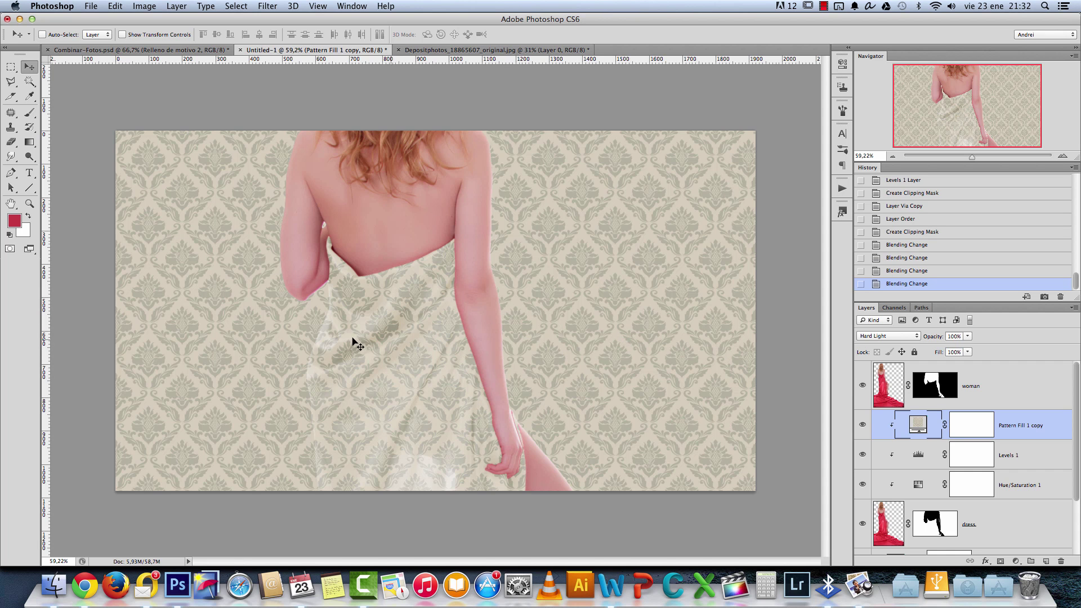
Set the blending mode of the clipped pattern copy to Overlay and inspect the dress at 100%.
left_click(879, 336)
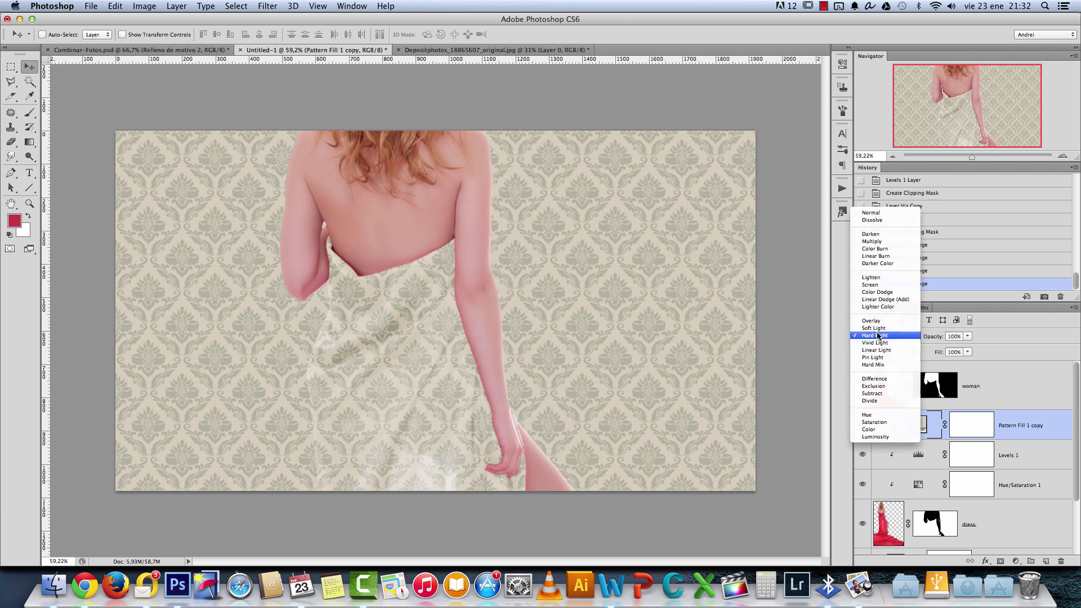
left_click(881, 324)
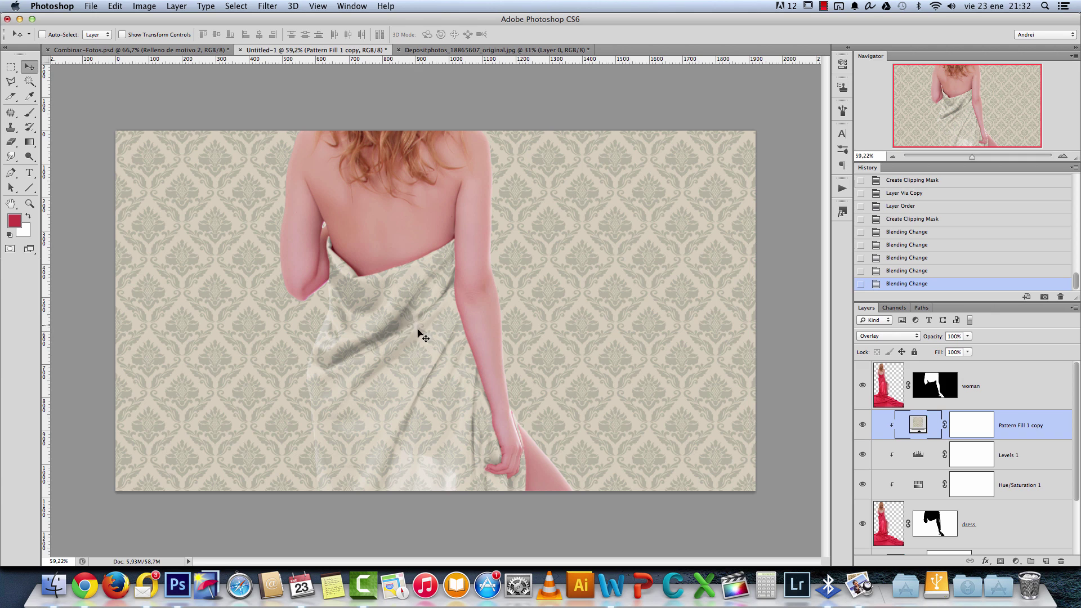
key("super+1")
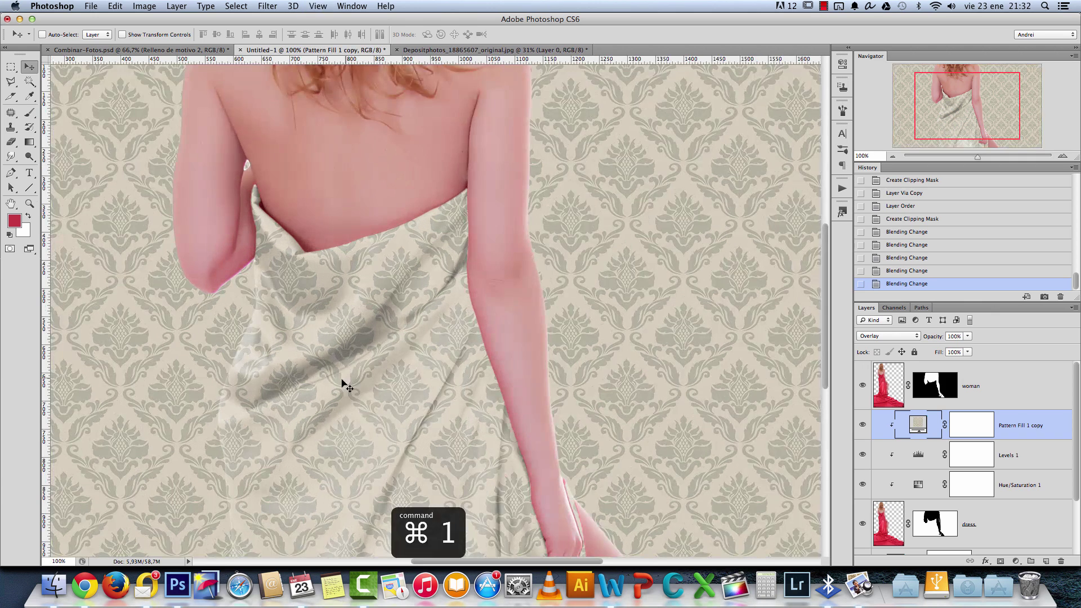
scroll(349, 388, "down", 5)
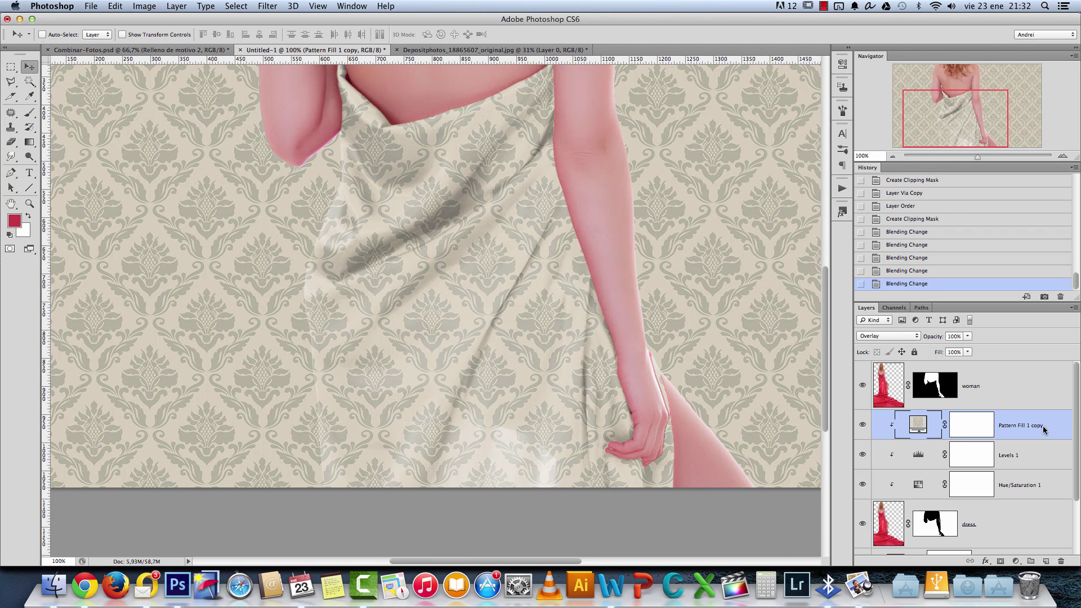
Hide the Pattern Fill 1 copy and add a new empty layer directly above the dress layer, inside its clipping group.
left_click(863, 425)
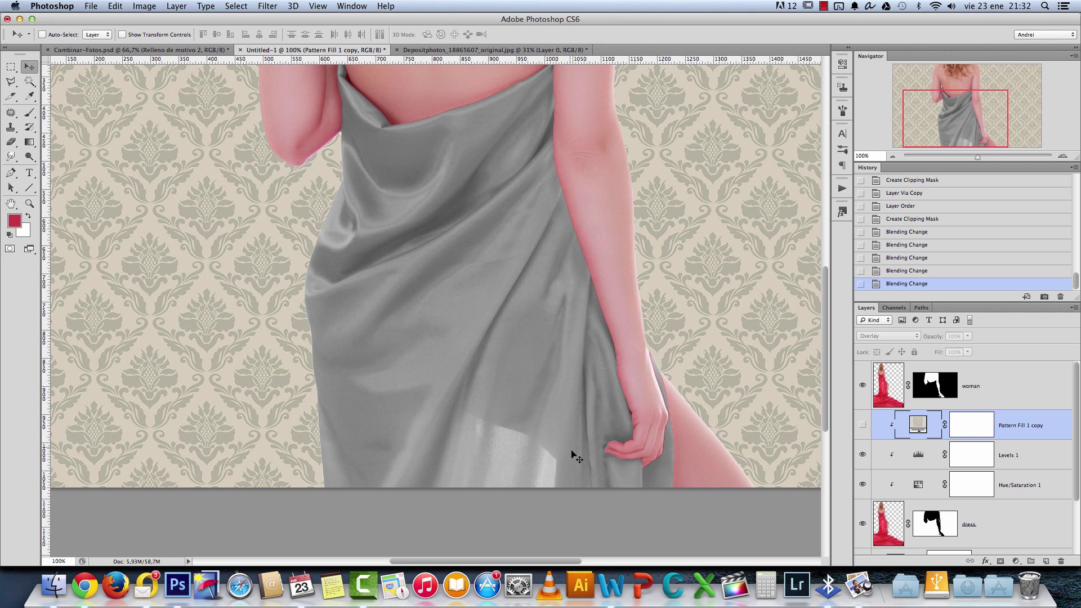
left_click(1017, 523)
left_click(1046, 561)
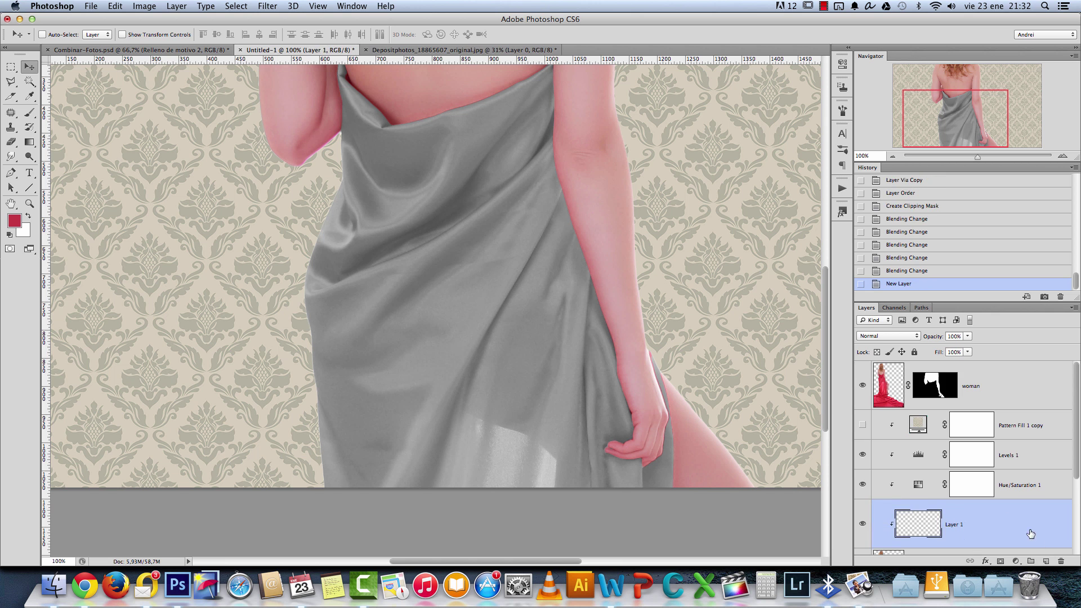
scroll(1020, 476, "down", 2)
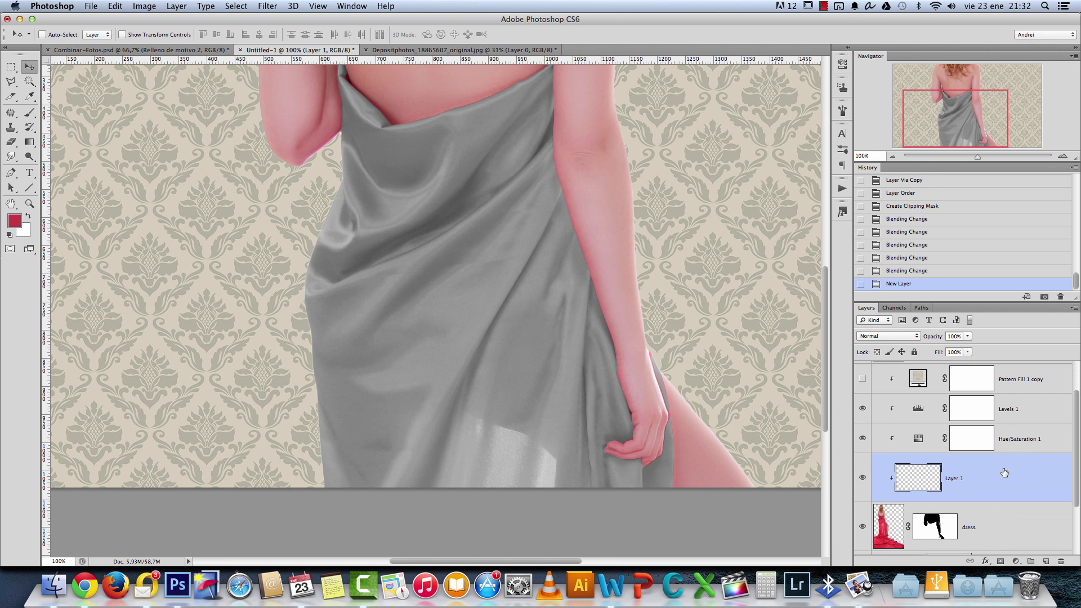
Brush sampled fabric grey on Layer 1 over the edge of the bright patch near the dress's hem, using a size 40 brush.
left_click(29, 113)
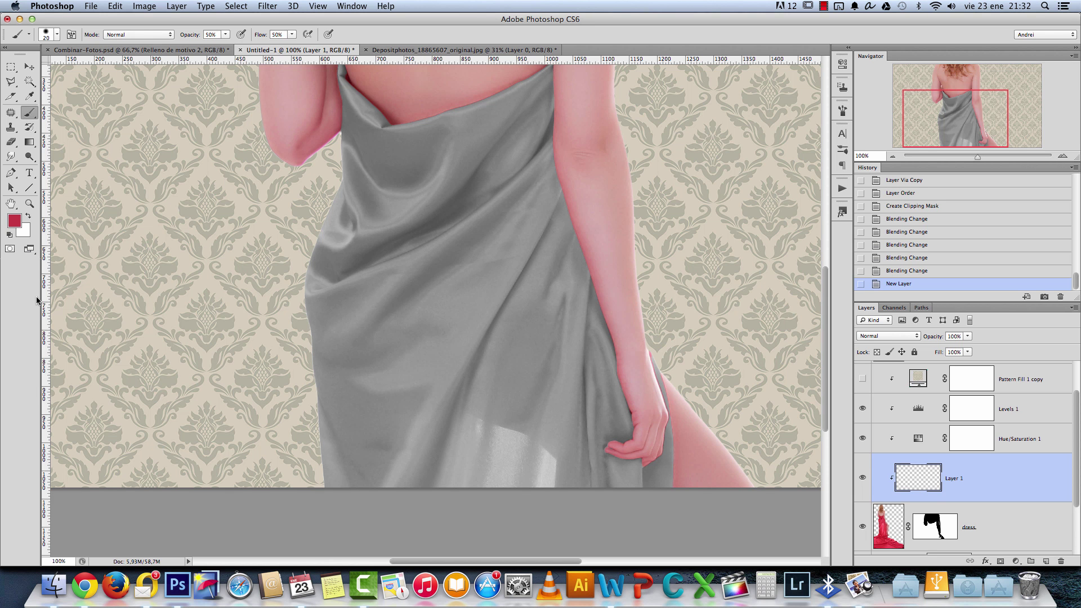
key("d")
scroll(554, 464, "up", 5)
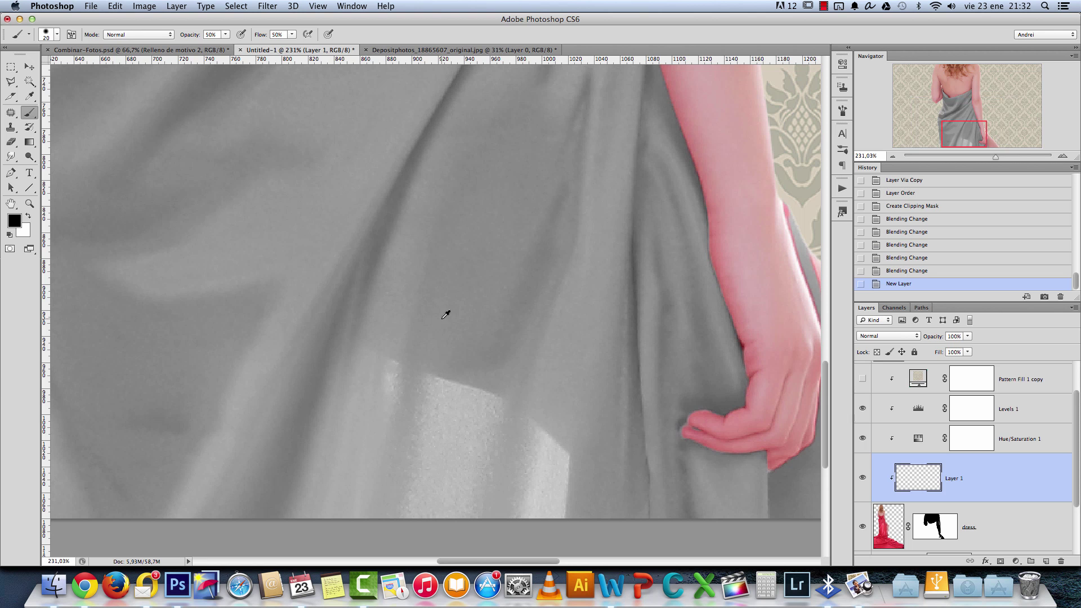
left_click(445, 349, "alt")
key("bracketright")
key("bracketright")
left_click_drag(383, 387, 381, 441)
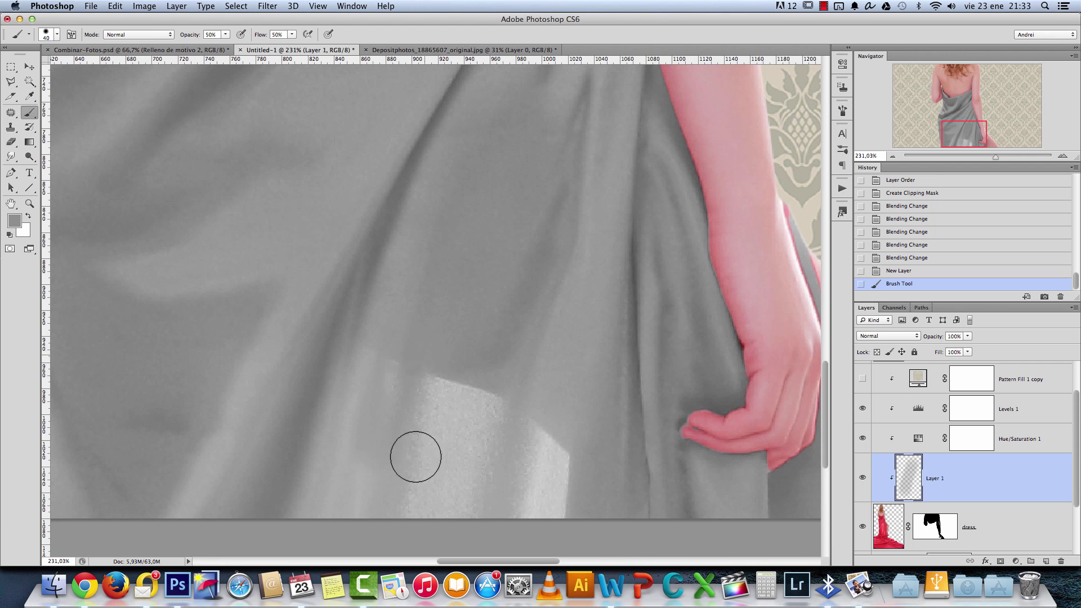
left_click_drag(430, 372, 426, 493)
right_click(455, 365)
key("Escape")
scroll(537, 449, "down", 5)
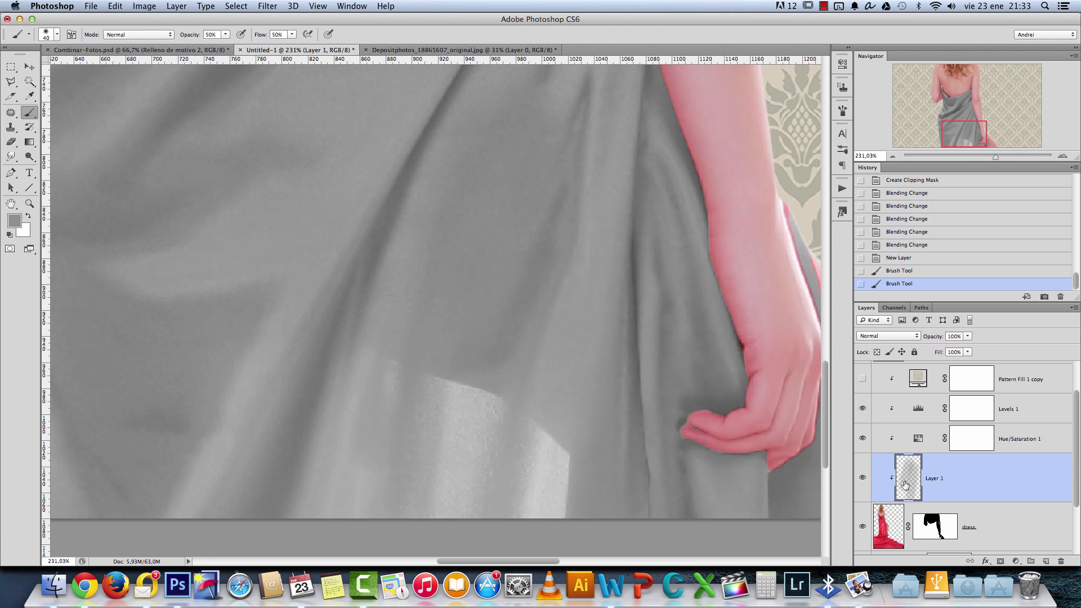
Cover the rest of the dress's bright patch with nearby sampled greys, enlarging the brush to 90.
left_click(506, 404, "alt")
key("bracketright")
mouse_move(506, 420)
left_mouse_down()
mouse_move(500, 461)
mouse_move(499, 415)
mouse_move(485, 461)
mouse_move(468, 386)
mouse_move(538, 463)
mouse_move(536, 490)
mouse_move(545, 434)
mouse_move(509, 432)
left_mouse_up()
key("bracketright")
key("bracketright")
key("bracketright")
key("bracketright")
left_click(535, 436, "alt")
left_click(529, 406, "alt")
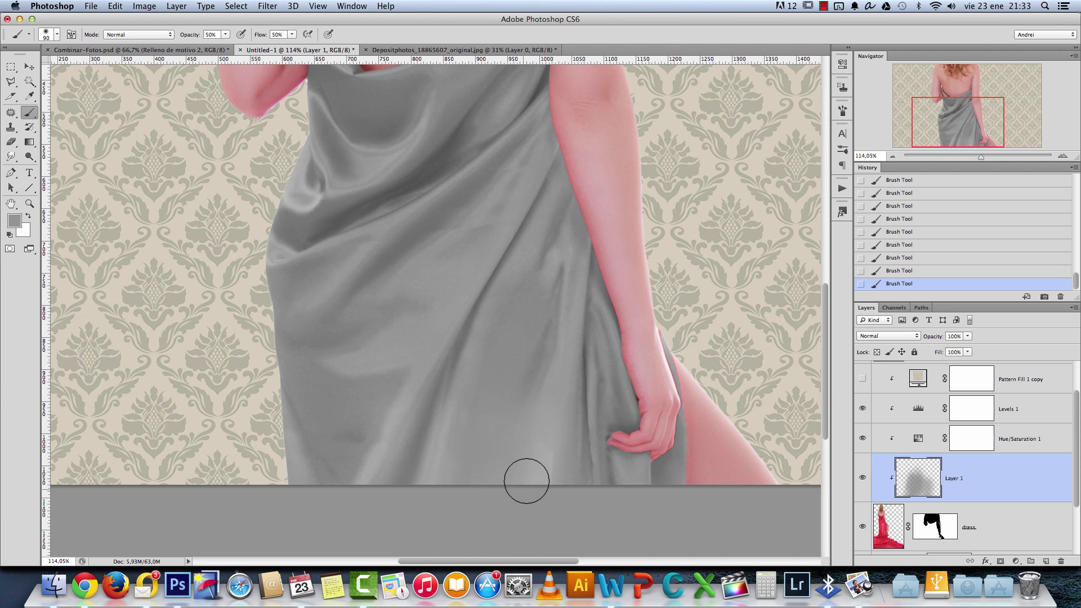
Refine the fold shading over the retouched lower dress with resampled greys and smaller brushes of 50 and 40.
left_click(552, 432, "alt")
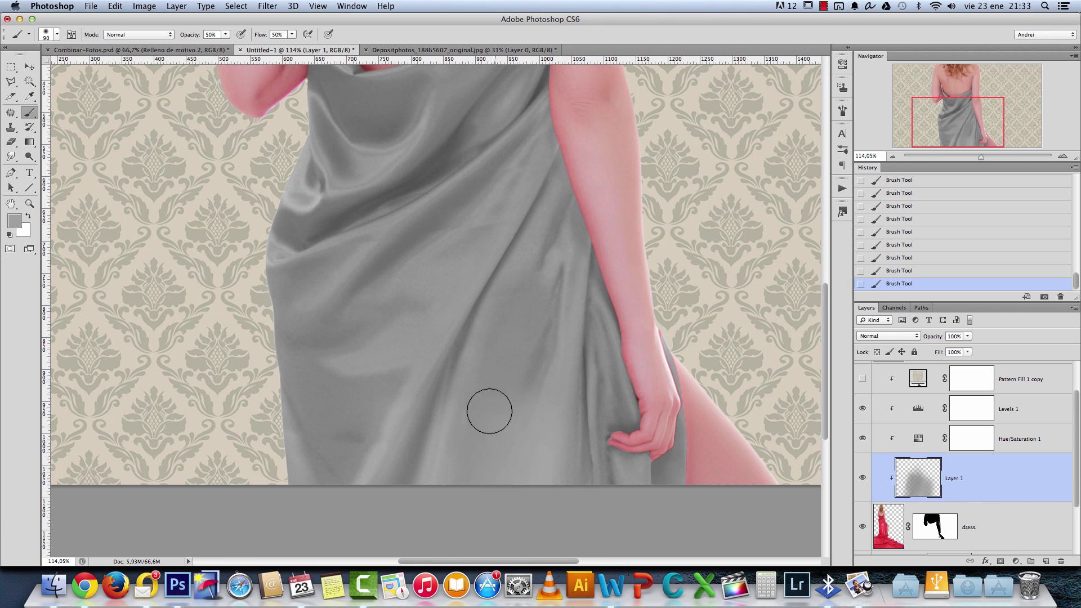
key("bracketleft")
key("bracketleft")
key("bracketleft")
key("bracketleft")
left_click(538, 379, "alt")
key("bracketright")
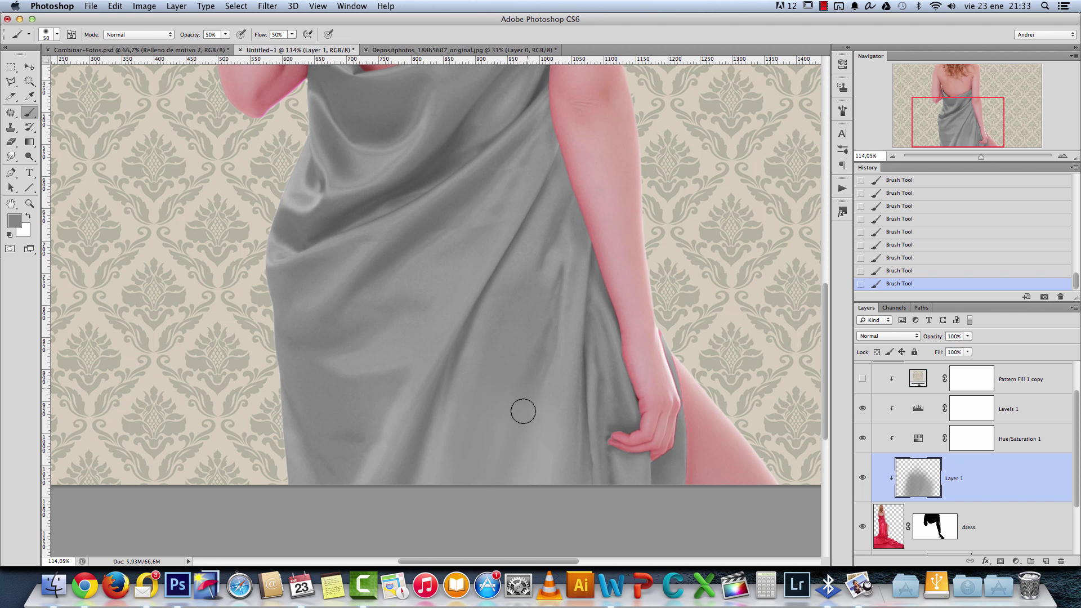
left_click(538, 370, "alt")
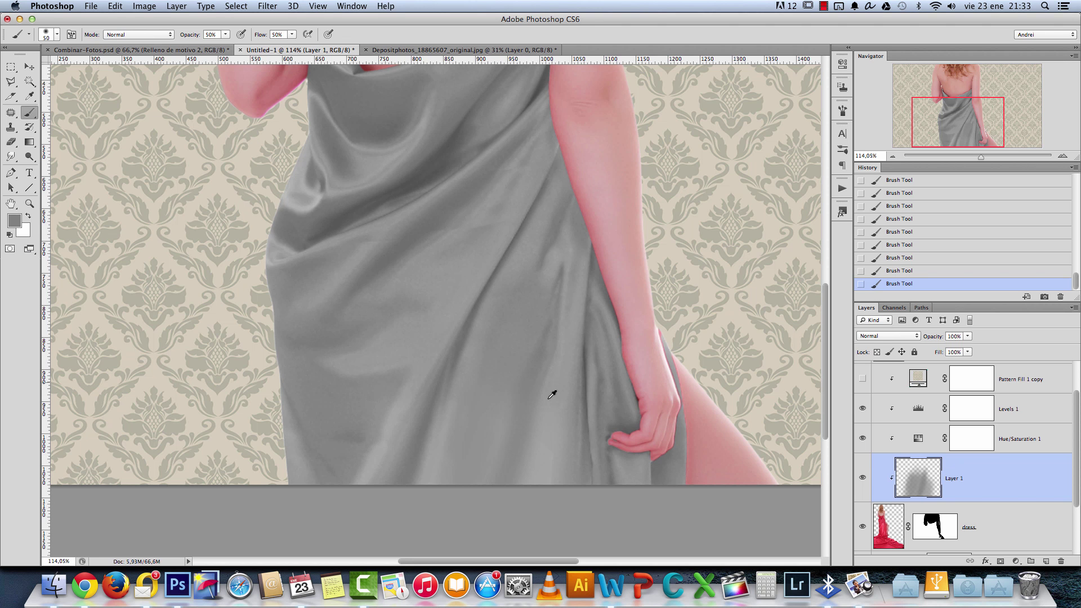
left_click(444, 431, "alt")
key("bracketleft")
left_click(365, 473, "alt")
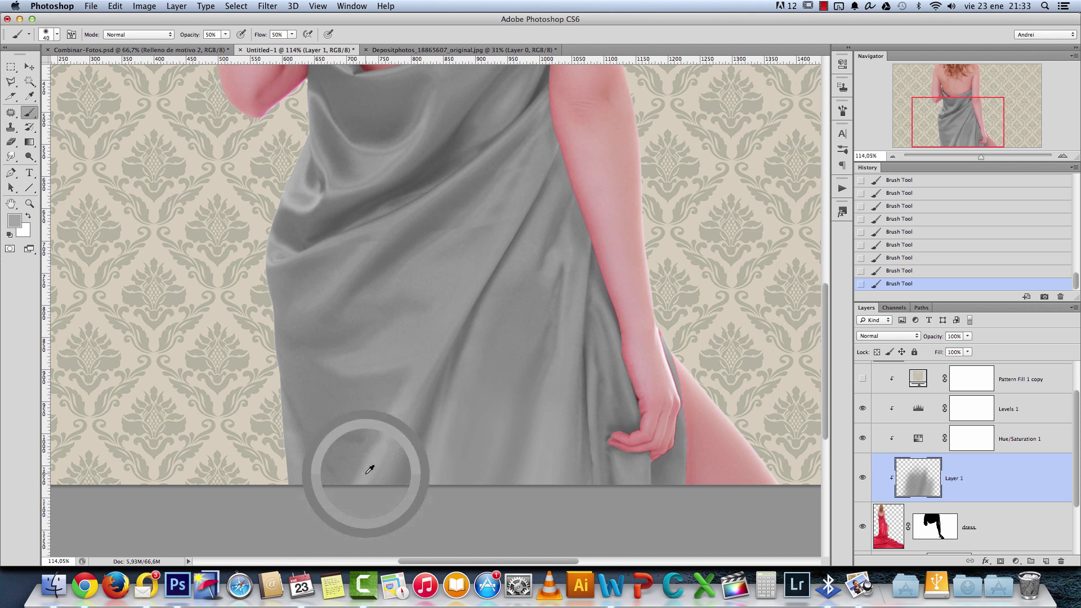
Show the Pattern Fill 1 copy again and compare the dress with and without the painted Layer 1.
scroll(579, 386, "down", 5)
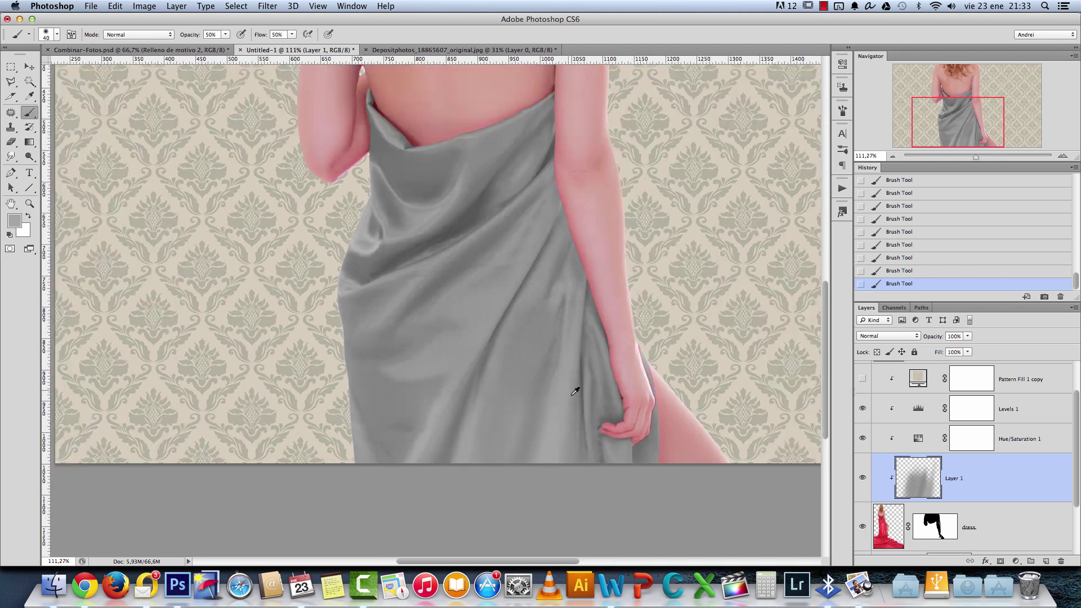
scroll(453, 443, "up", 4)
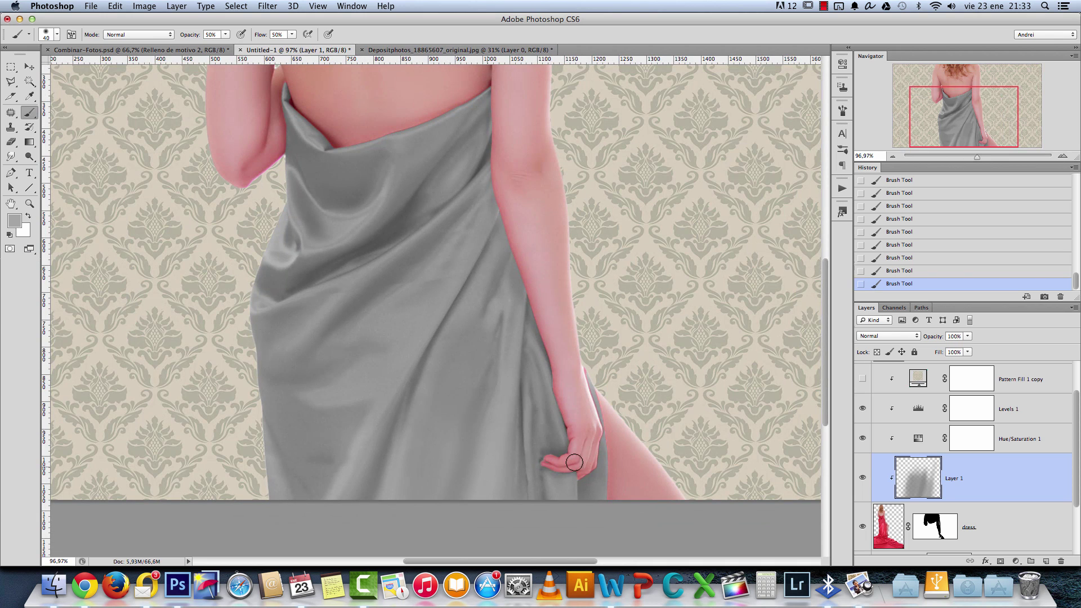
left_click(879, 385)
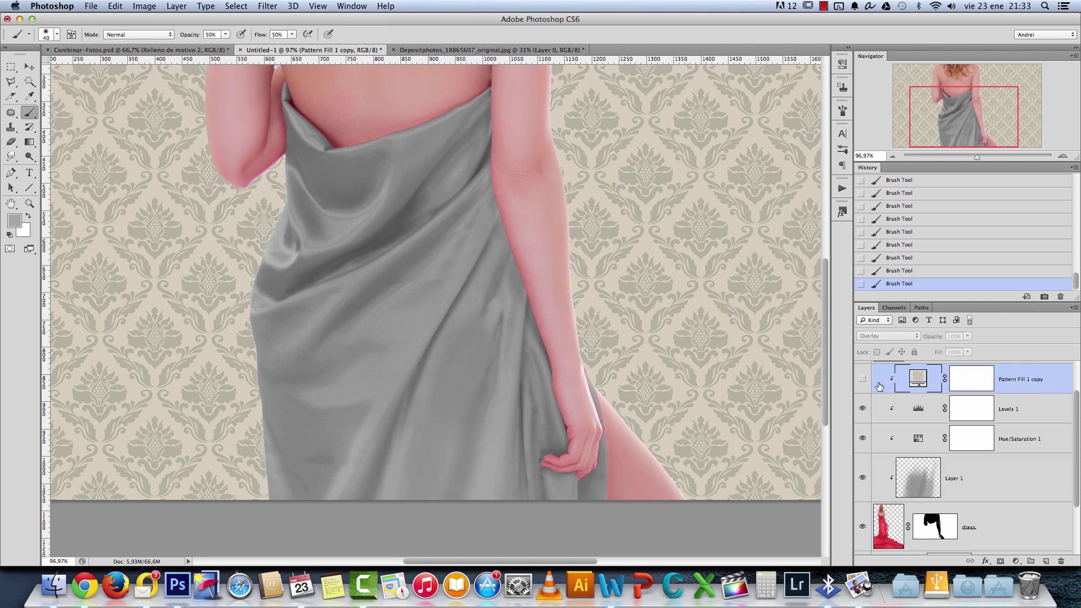
left_click(863, 380)
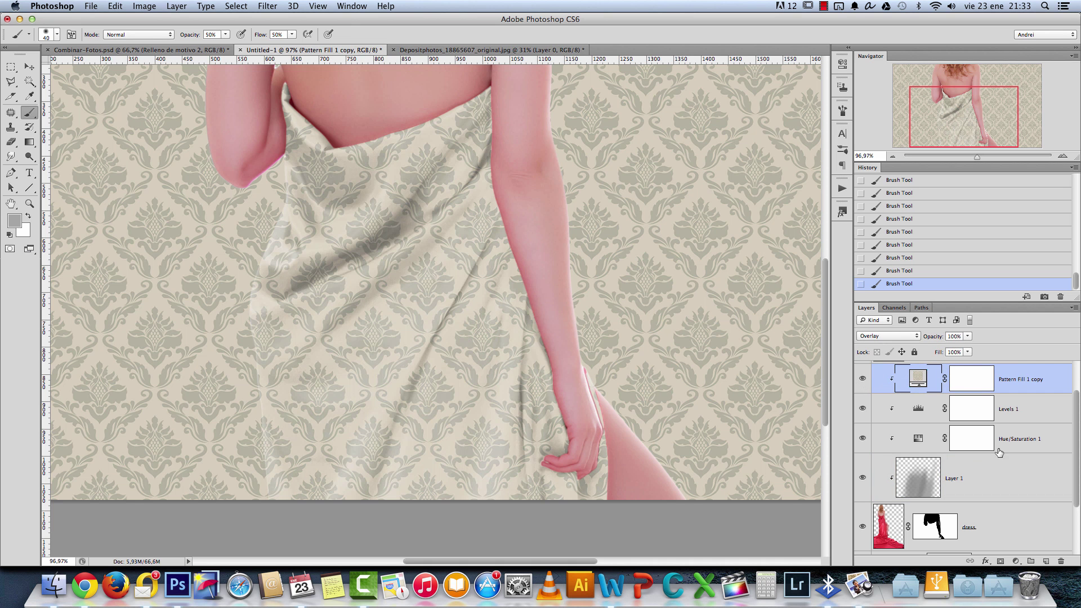
left_click(864, 479)
left_click(864, 479)
left_click(864, 479)
left_click(864, 479)
Target the dress layer's mask with black as the painting colour and a size 70 brush.
left_click_drag(346, 242, 449, 215)
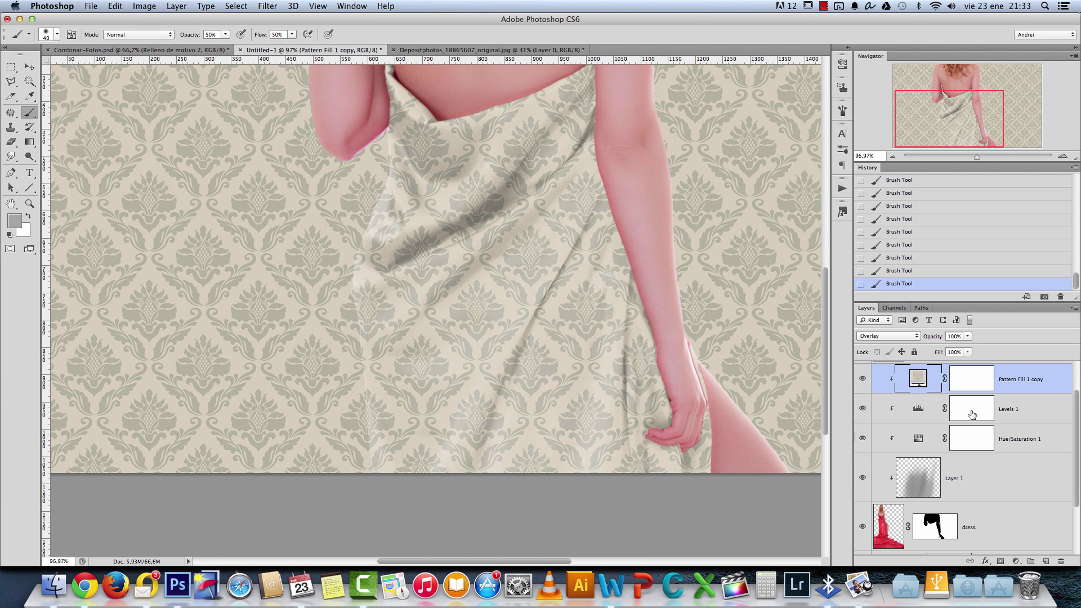
scroll(973, 419, "up", 2)
scroll(993, 529, "down", 3)
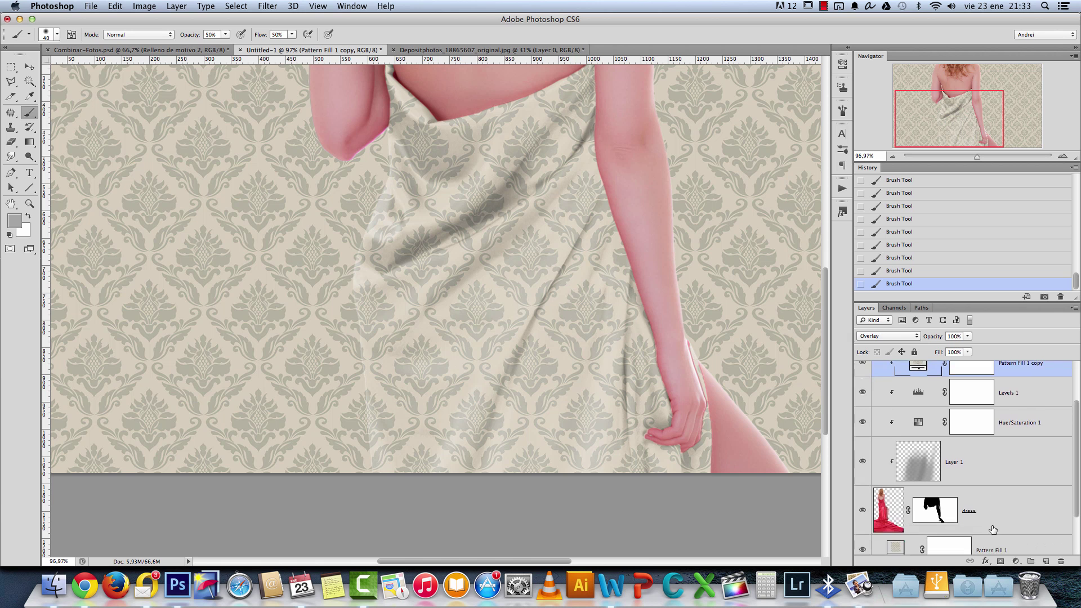
left_click(935, 510)
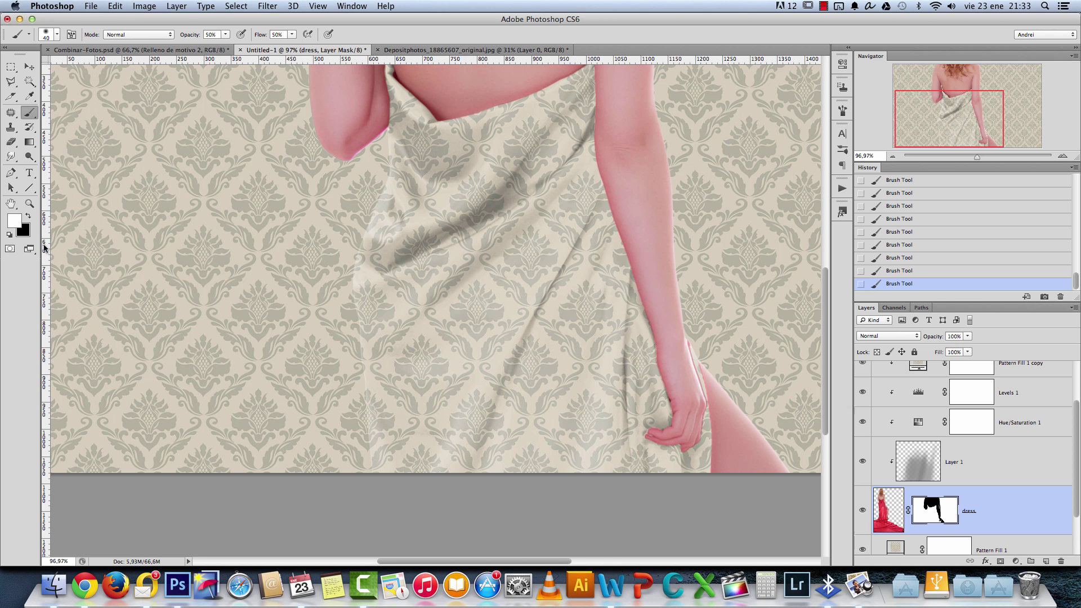
left_click(26, 217)
key("x")
key("x")
key("bracketright")
key("bracketright")
key("bracketright")
Set the brush to 72% opacity, 70% flow and size 99 for painting on the dress mask.
left_click(225, 35)
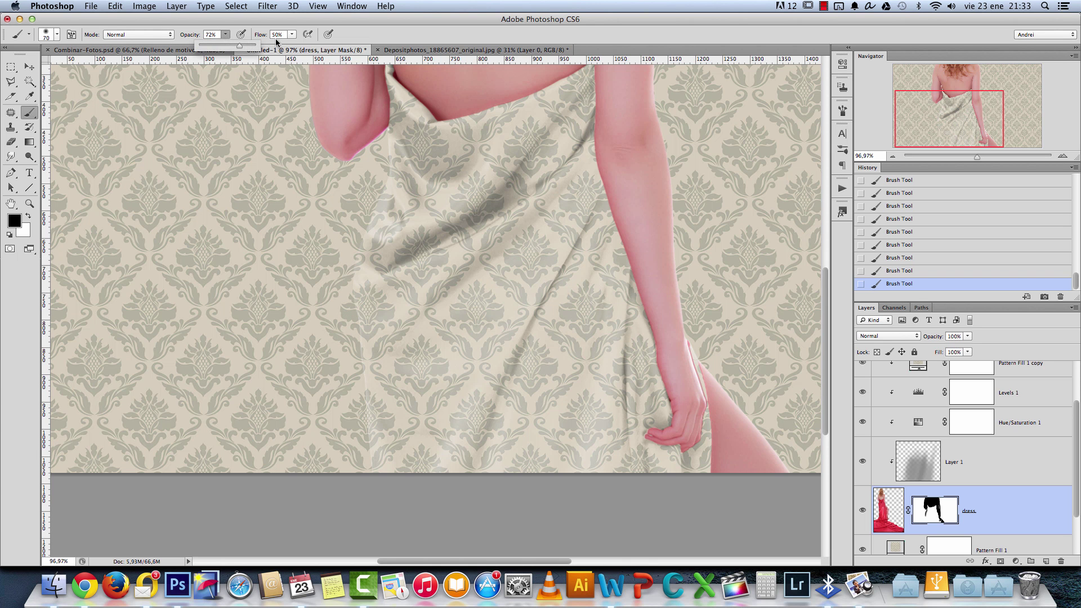
left_click(293, 34)
left_click_drag(302, 47, 305, 48)
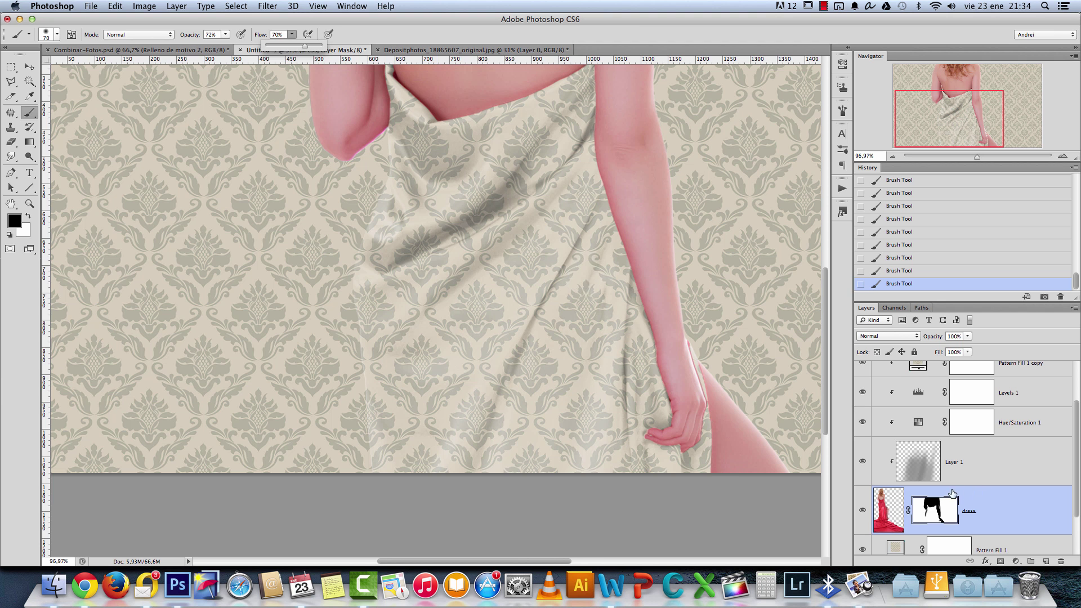
right_click(419, 309)
left_click_drag(412, 288, 412, 286)
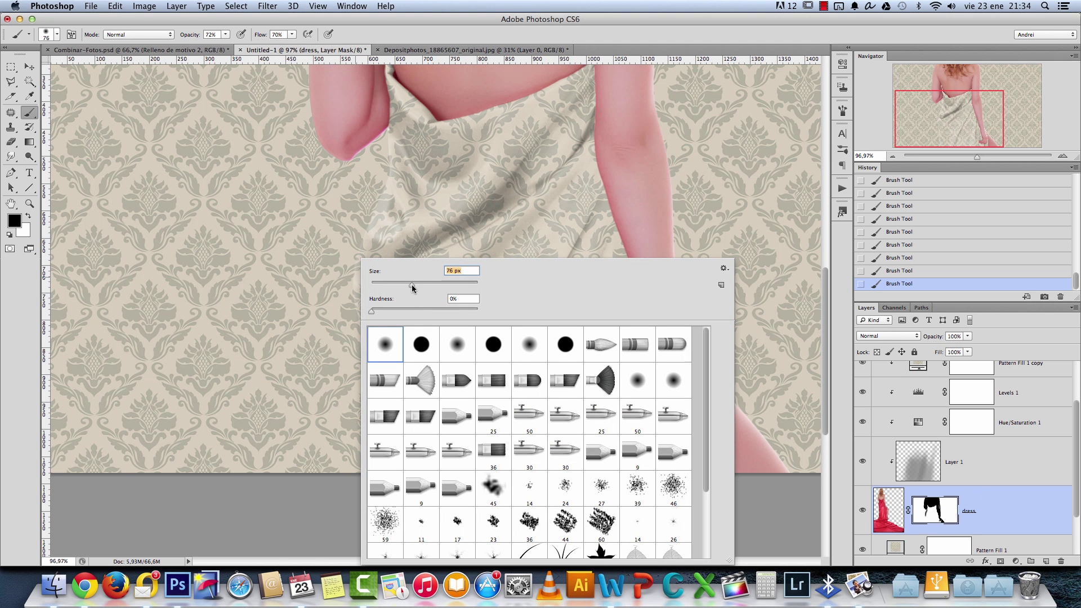
left_click(946, 507)
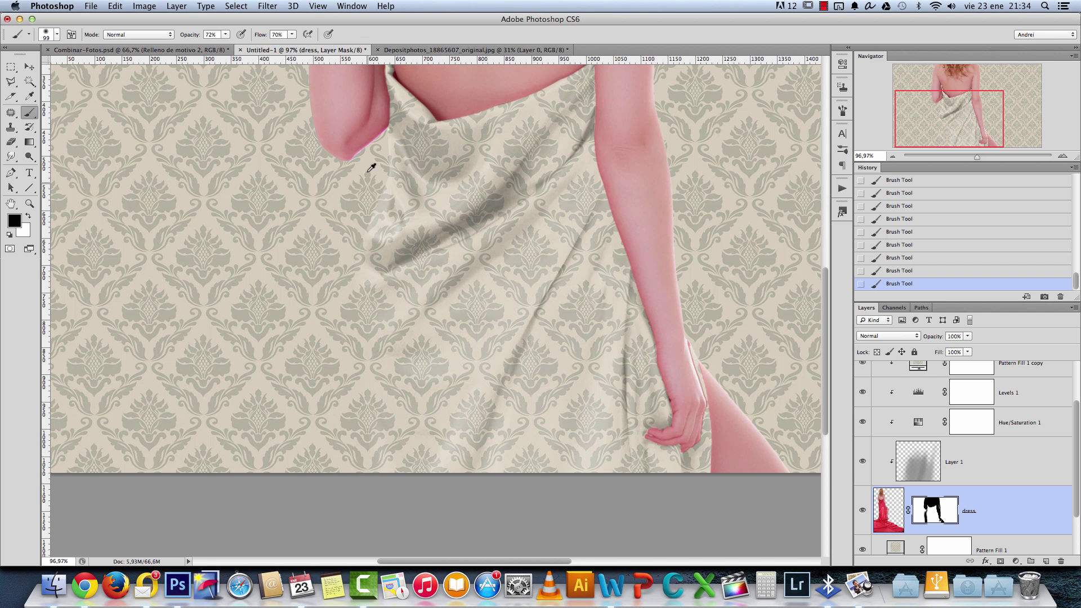
Brush black on the dress mask along the fabric edge beside and below the woman's left elbow, with brush sizes between 25 and 45.
scroll(373, 169, "up", 5)
key("bracketleft")
key("bracketleft")
key("bracketleft")
key("bracketleft")
key("bracketleft")
key("bracketleft")
key("bracketleft")
key("bracketleft")
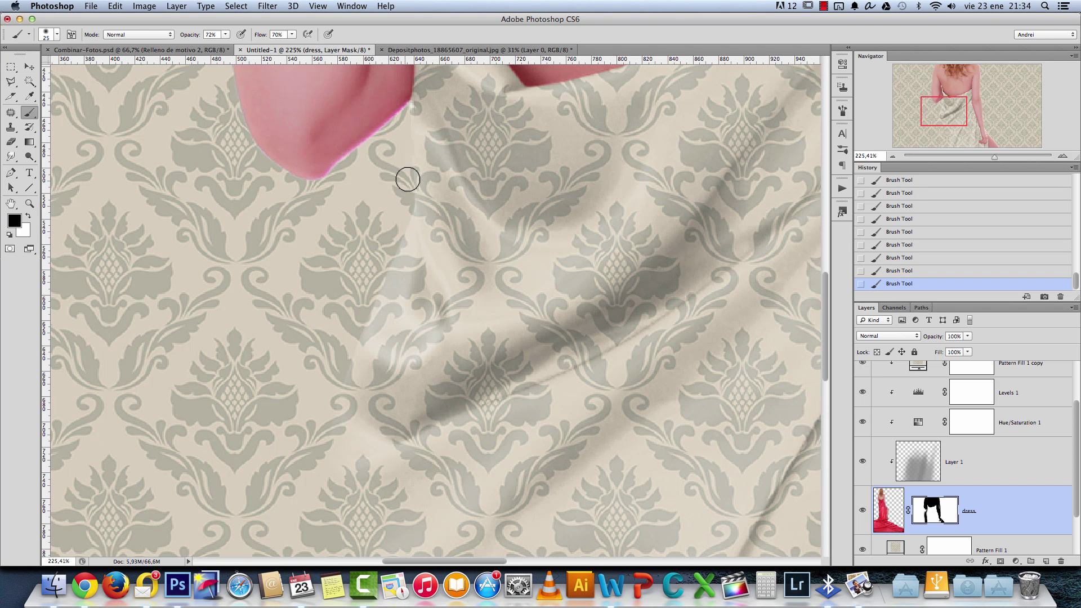
key("bracketright")
key("bracketright")
scroll(324, 389, "down", 2)
key("bracketright")
key("bracketright")
key("bracketleft")
key("bracketleft")
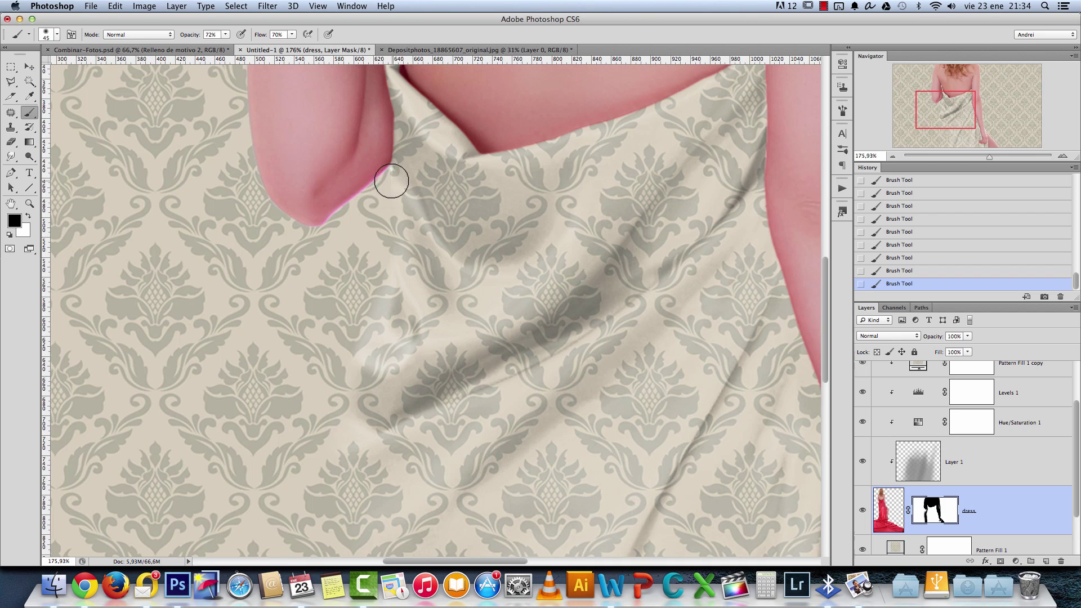
Continue blending the dress's left edge into the wallpaper down towards the hem, enlarging the mask brush to 50 and 60.
scroll(344, 316, "down", 3)
key("bracketright")
key("bracketright")
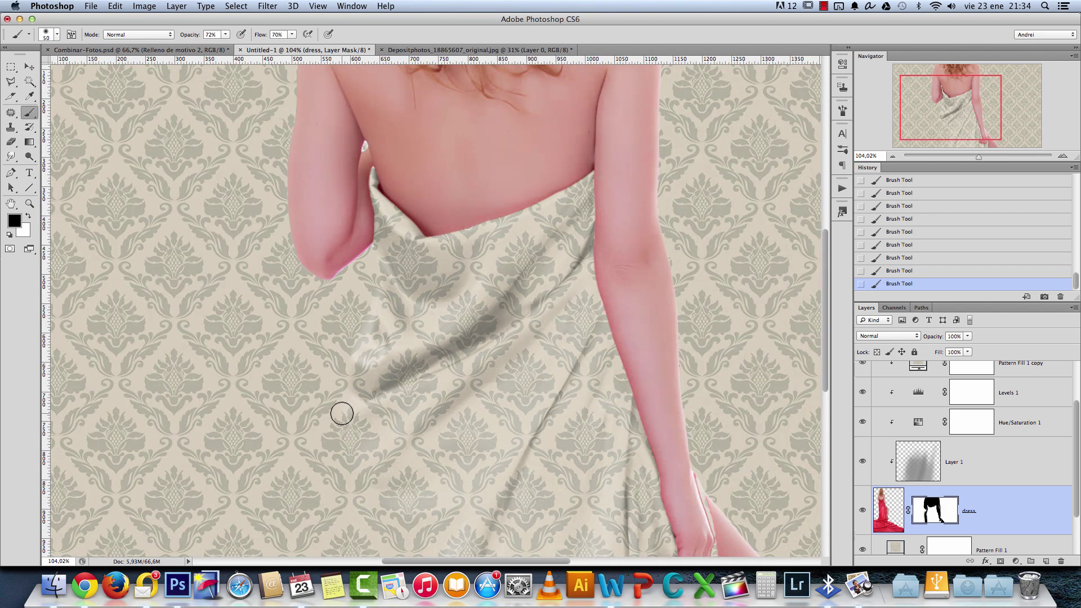
scroll(312, 484, "down", 1)
left_click_drag(312, 483, 255, 336)
left_click_drag(280, 280, 317, 349)
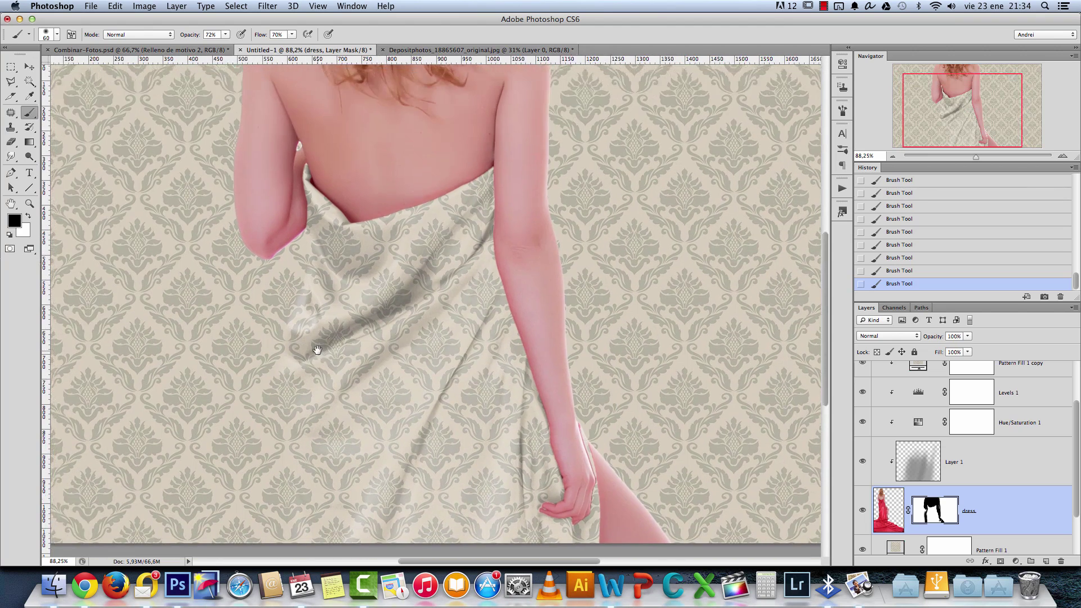
scroll(335, 376, "down", 1)
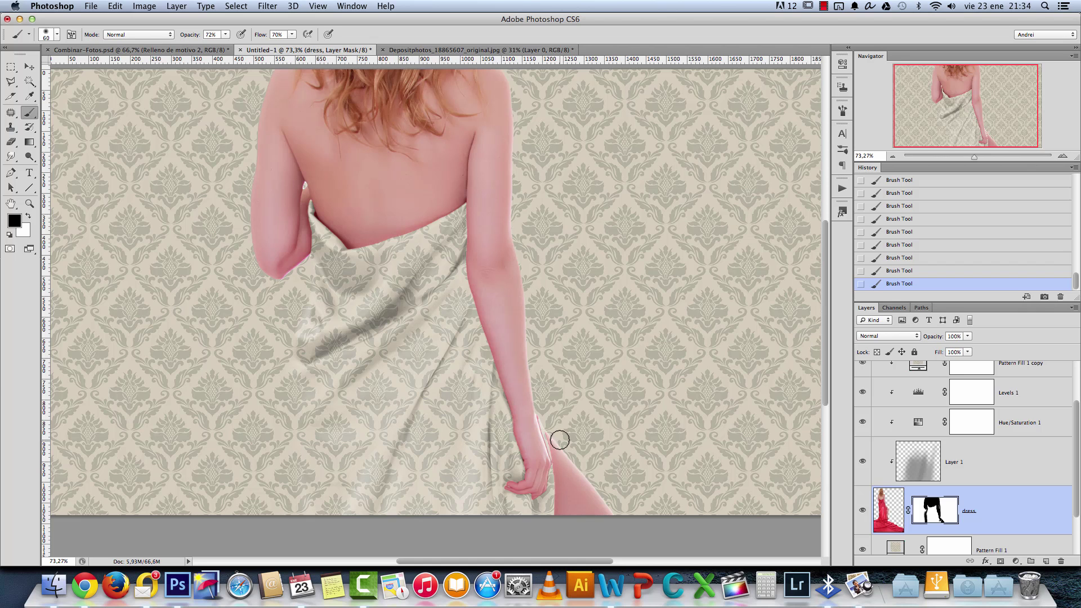
Adjust the Levels 1 layer to black input 11, midtones 1.08 and white output 235.
left_click(935, 396)
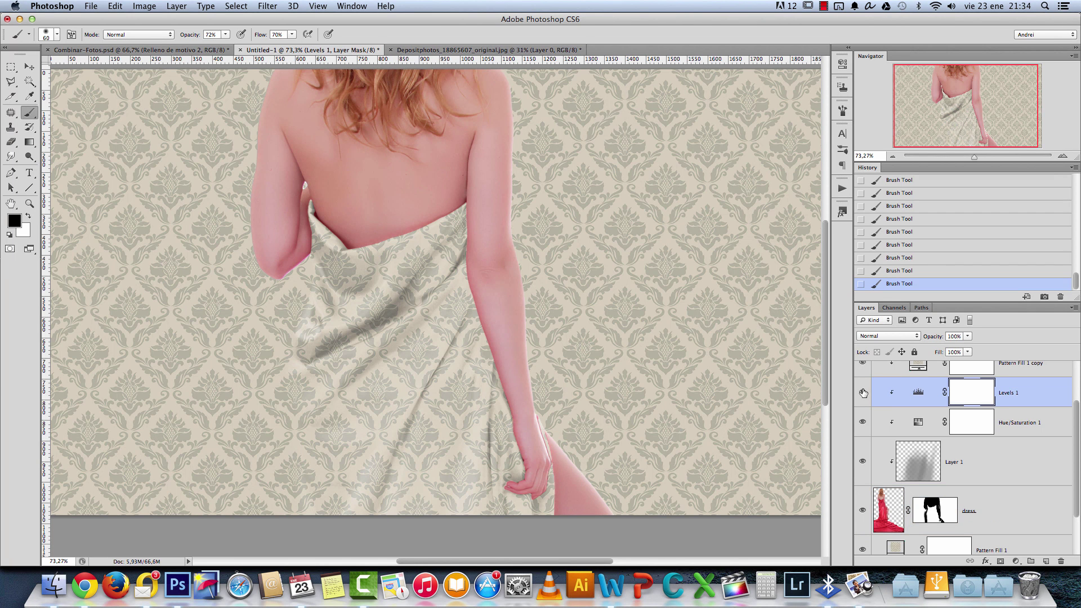
double_click(918, 392)
mouse_move(677, 169)
left_mouse_down()
mouse_move(690, 169)
mouse_move(675, 171)
left_mouse_up()
left_click_drag(743, 175, 747, 175)
mouse_move(810, 205)
left_mouse_down()
mouse_move(791, 205)
mouse_move(809, 207)
left_mouse_up()
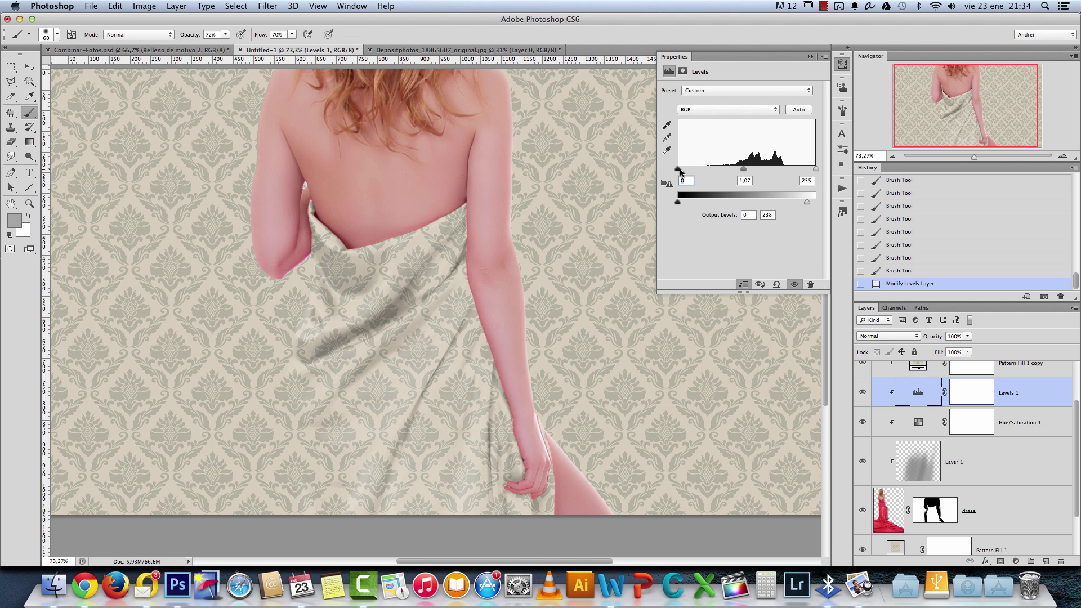
left_click_drag(680, 168, 683, 168)
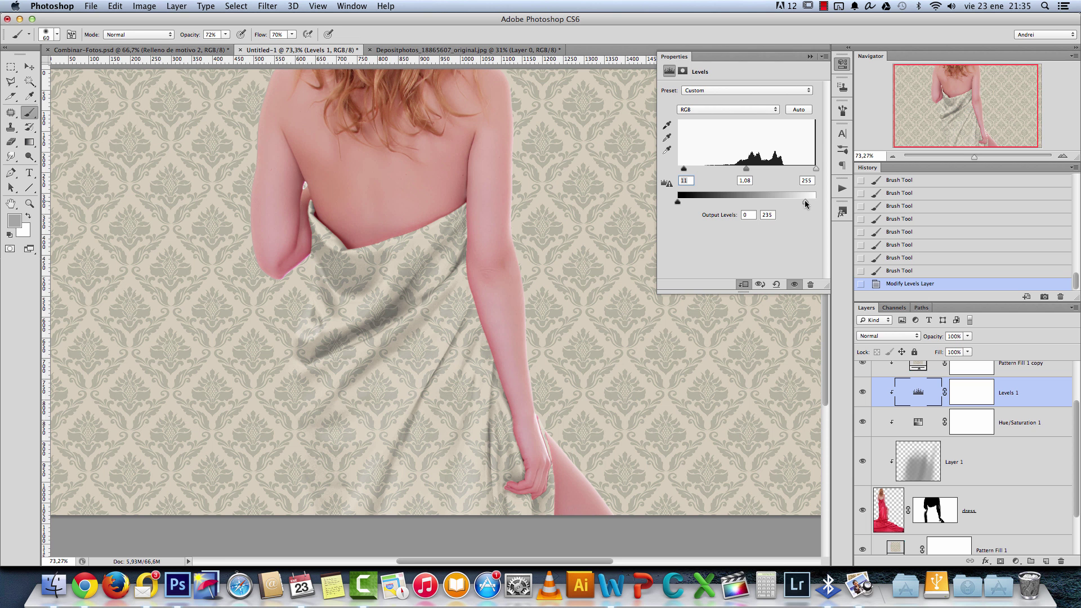
left_click(809, 56)
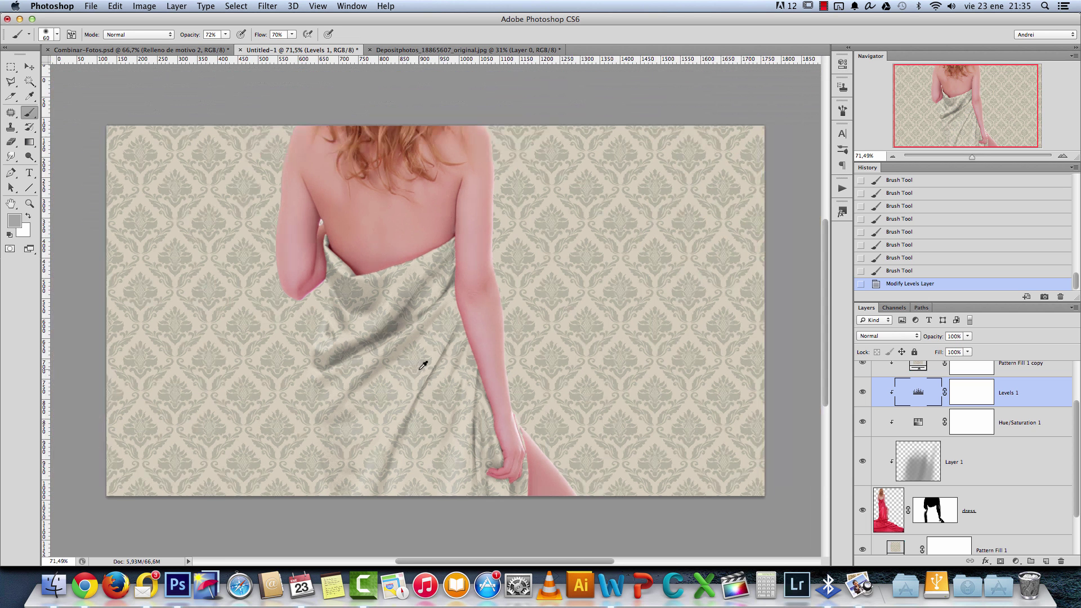
Target the woman layer's mask with a black brush of size 10 at 100% opacity and 100% flow.
scroll(417, 360, "down", 2)
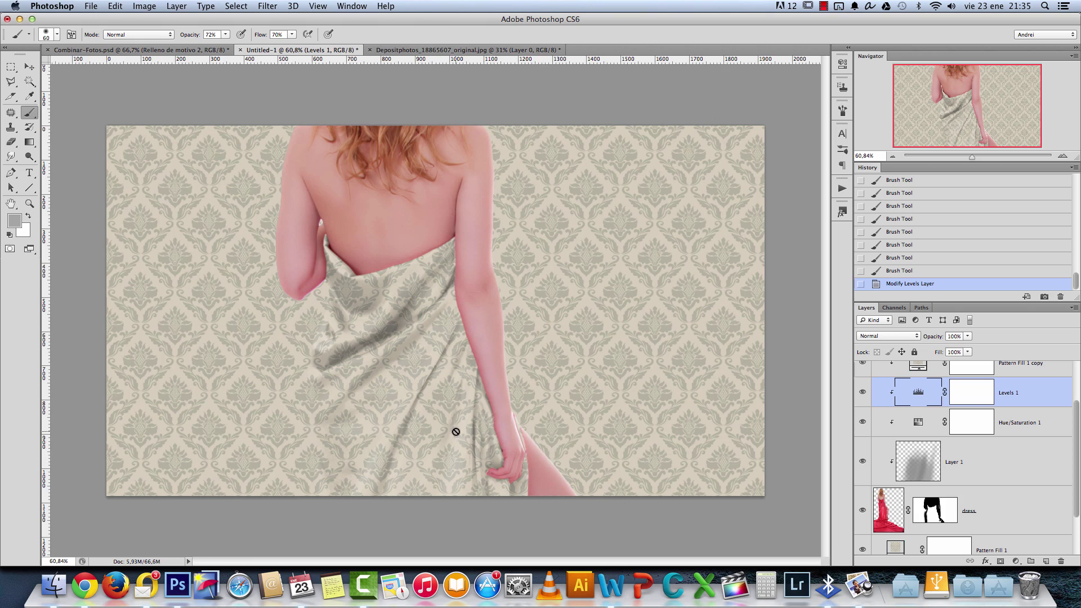
key("super+1")
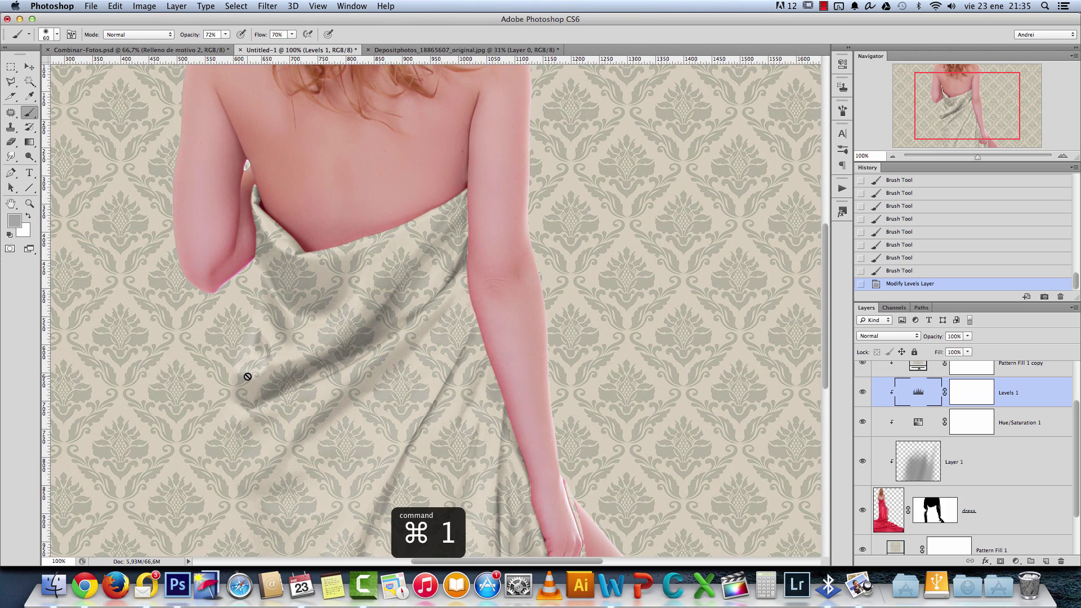
scroll(251, 352, "up", 3)
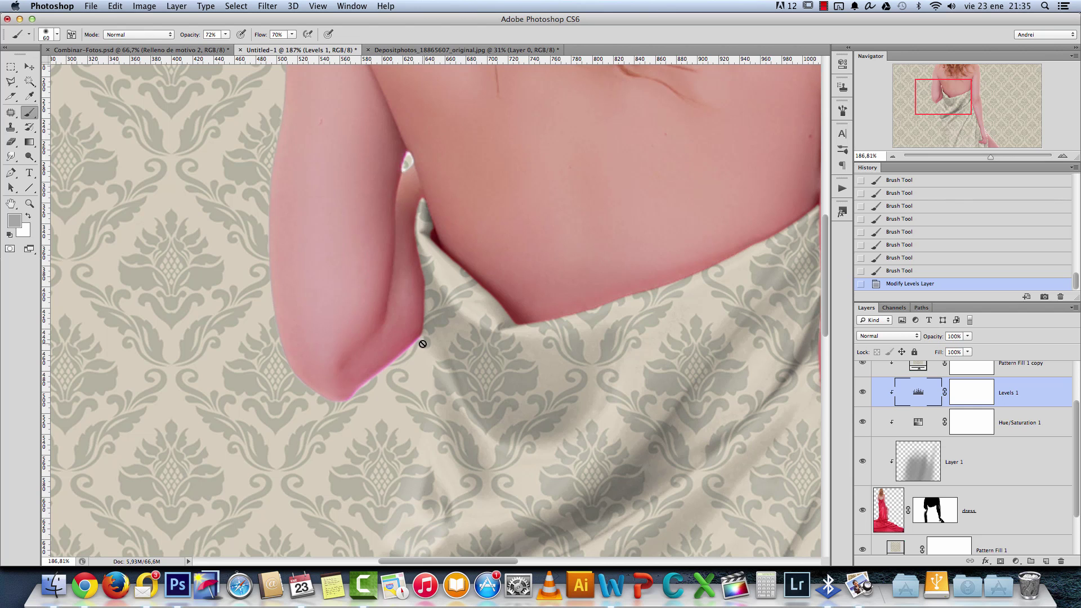
scroll(976, 494, "up", 3)
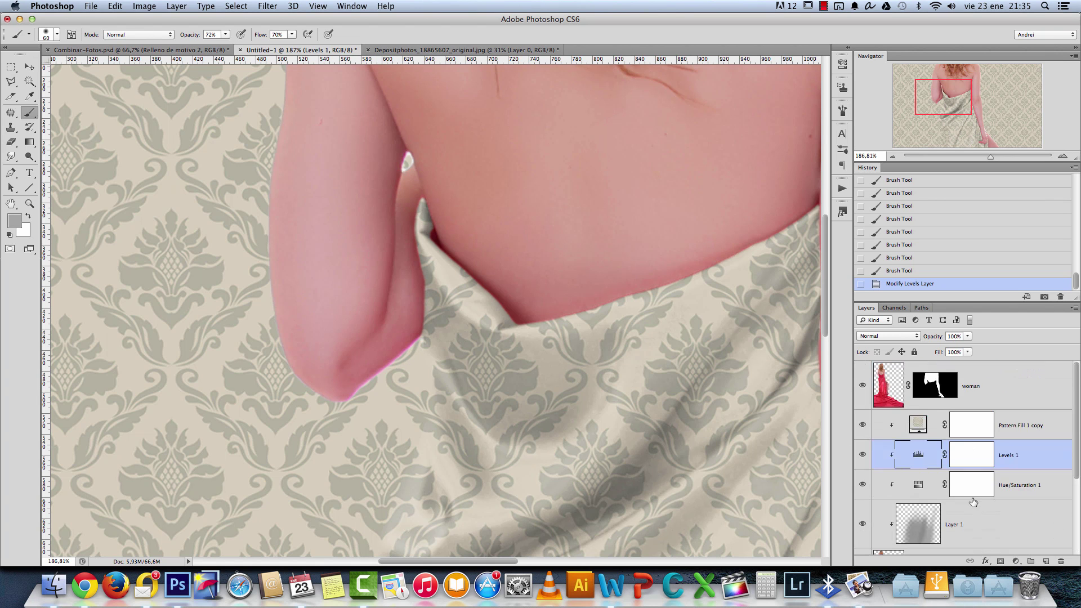
left_click(939, 385)
key("d")
key("bracketleft")
key("bracketleft")
key("bracketleft")
key("bracketleft")
key("bracketleft")
key("bracketleft")
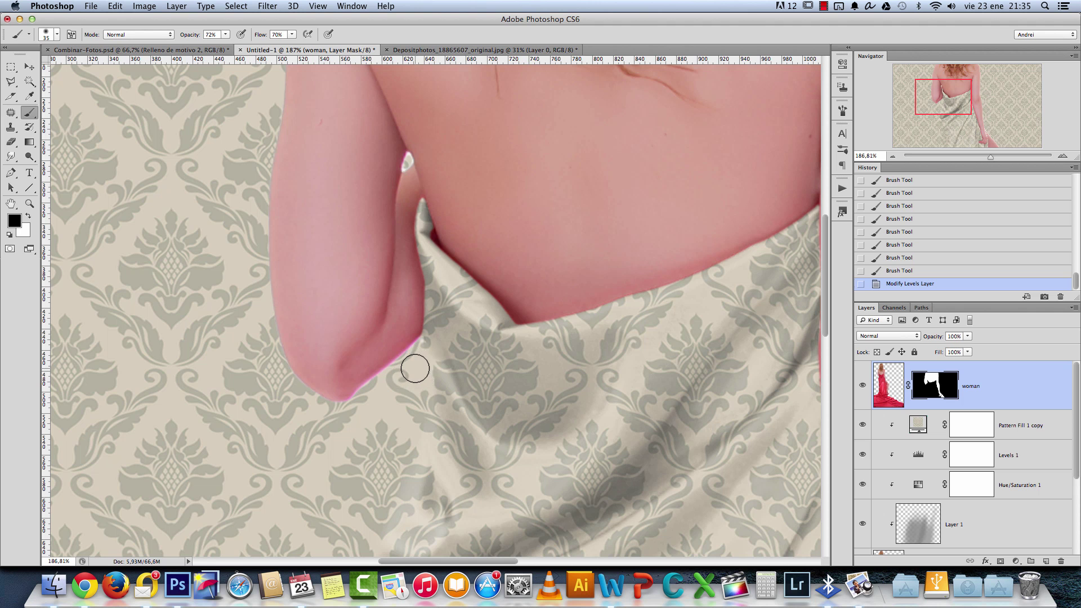
scroll(414, 369, "up", 3)
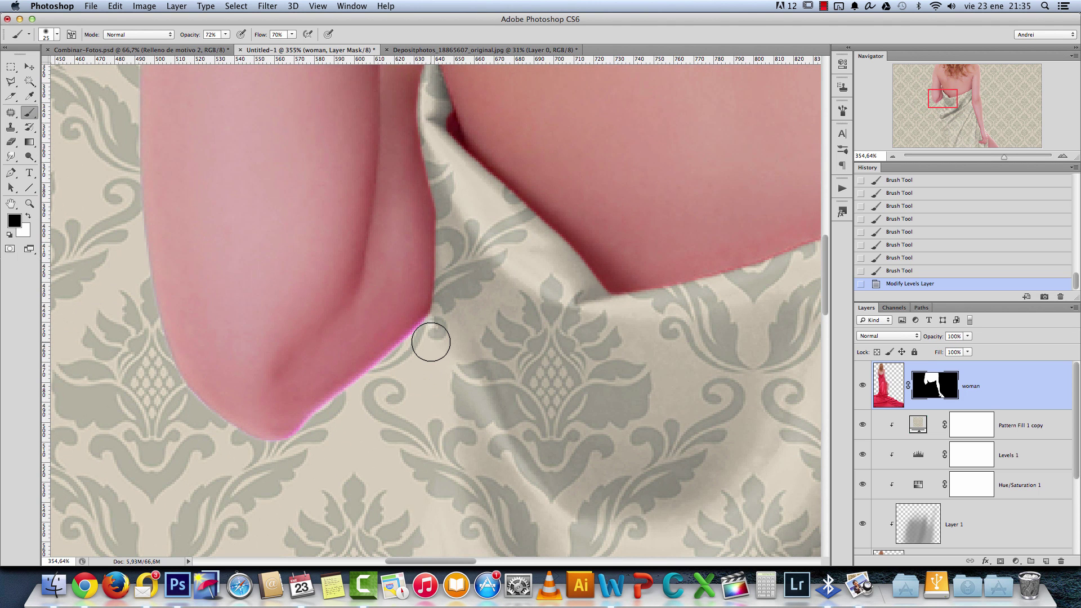
key("bracketleft")
key("bracketleft")
key("bracketleft")
Adjust the 10 px brush's hardness and mask out the magenta fringe along the underside of the woman's left elbow.
right_click(434, 338)
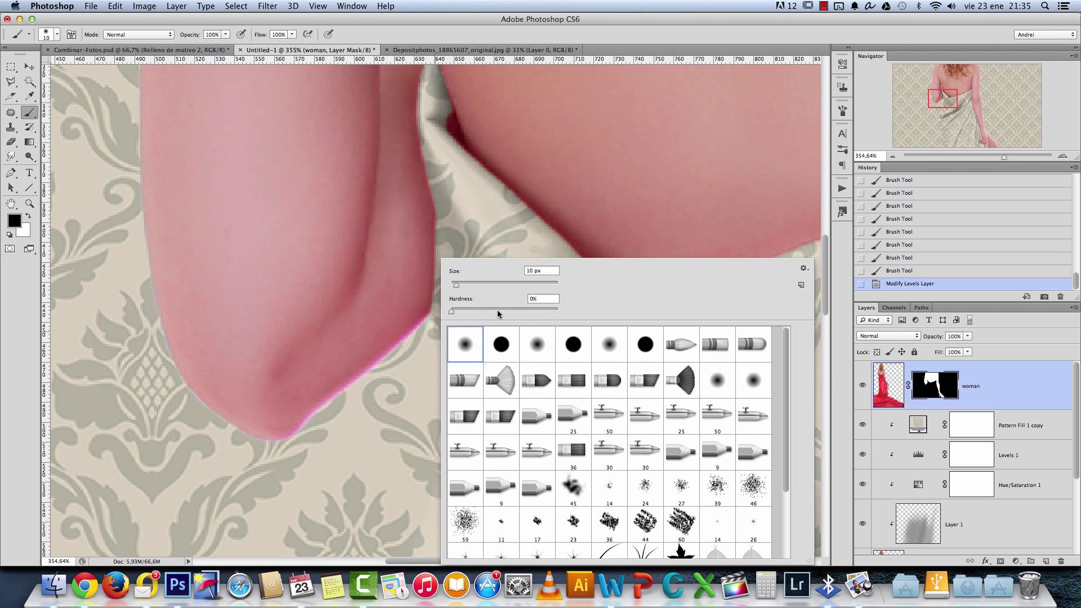
key("Return")
left_click_drag(437, 321, 425, 330)
left_click(430, 324)
left_click(351, 390, "shift")
mouse_move(304, 433)
left_mouse_down()
mouse_move(259, 450)
mouse_move(273, 452)
mouse_move(230, 437)
left_mouse_up()
scroll(439, 382, "down", 3)
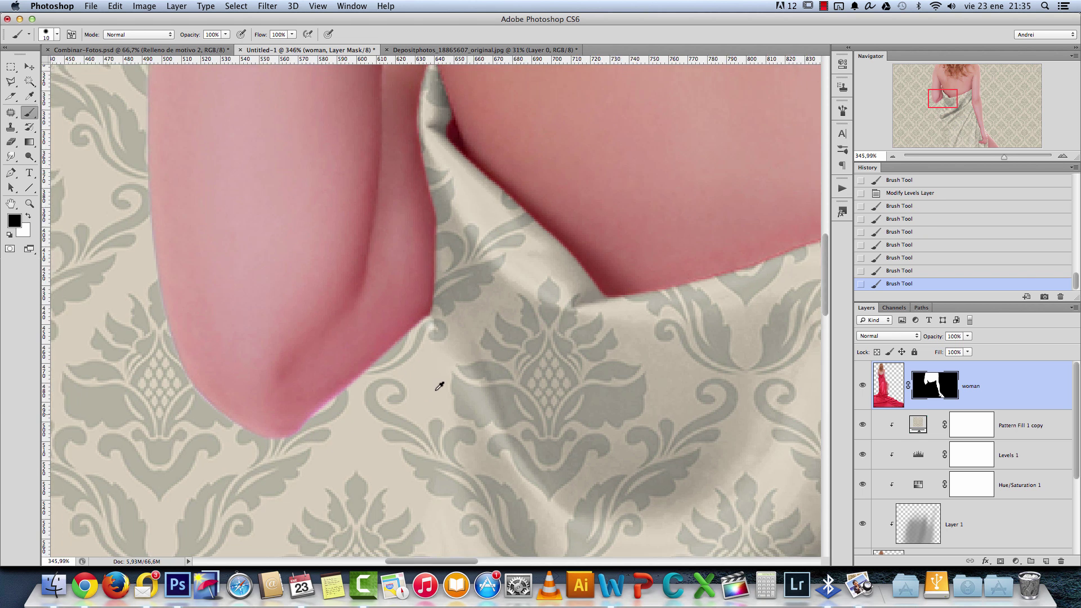
left_click(450, 292)
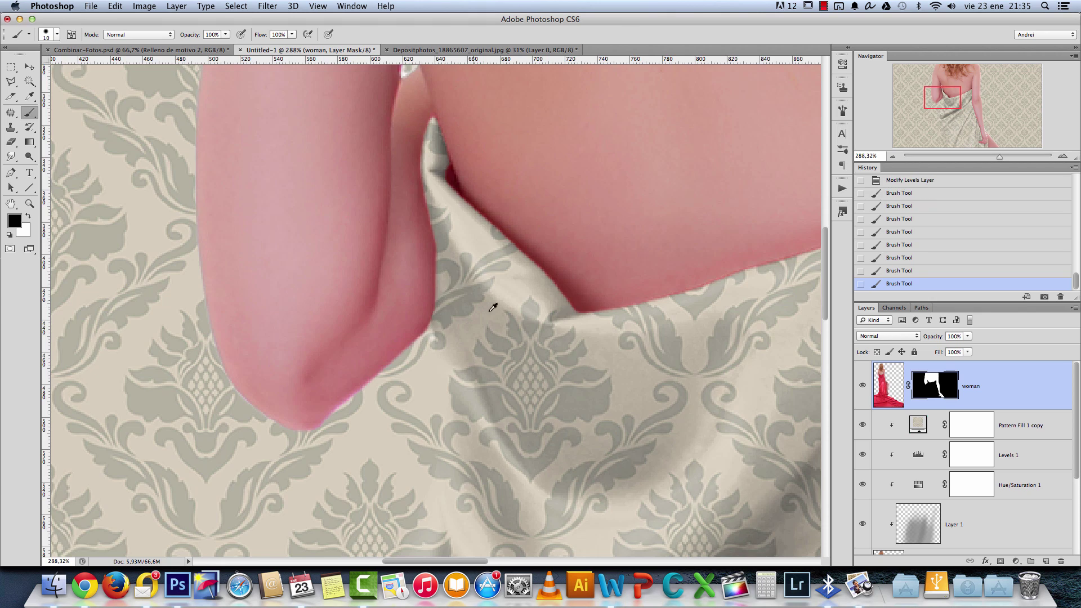
Mask out the pink dress remnant beside the woman's right wrist and hand using a size 30 brush.
scroll(510, 348, "down", 3)
left_click_drag(631, 404, 243, 279)
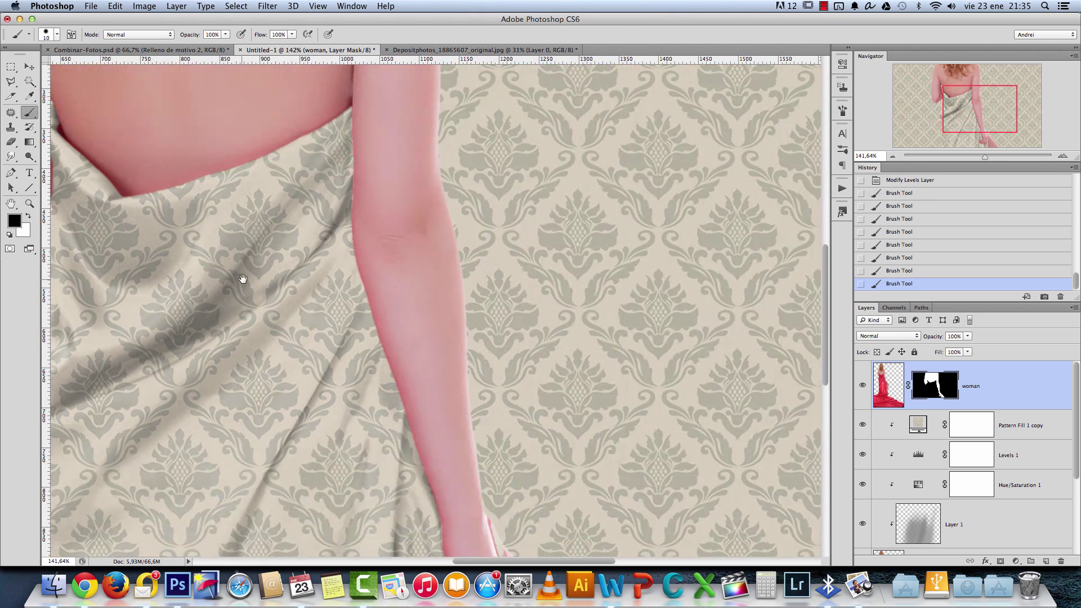
scroll(384, 356, "up", 5)
scroll(389, 340, "down", 8)
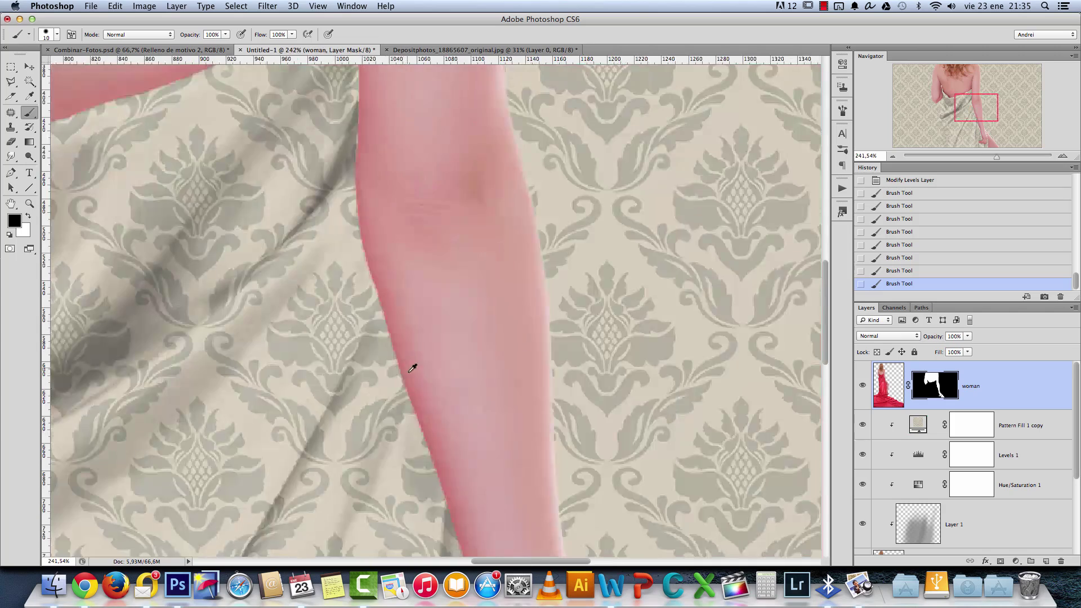
left_click_drag(456, 459, 294, 251)
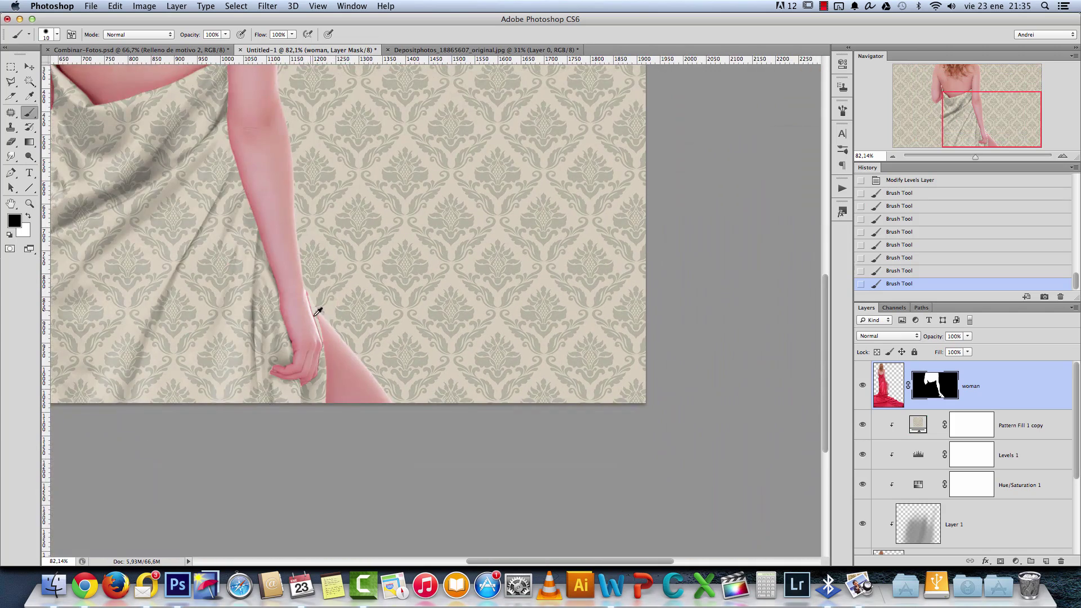
scroll(315, 309, "down", 1)
scroll(316, 304, "up", 3)
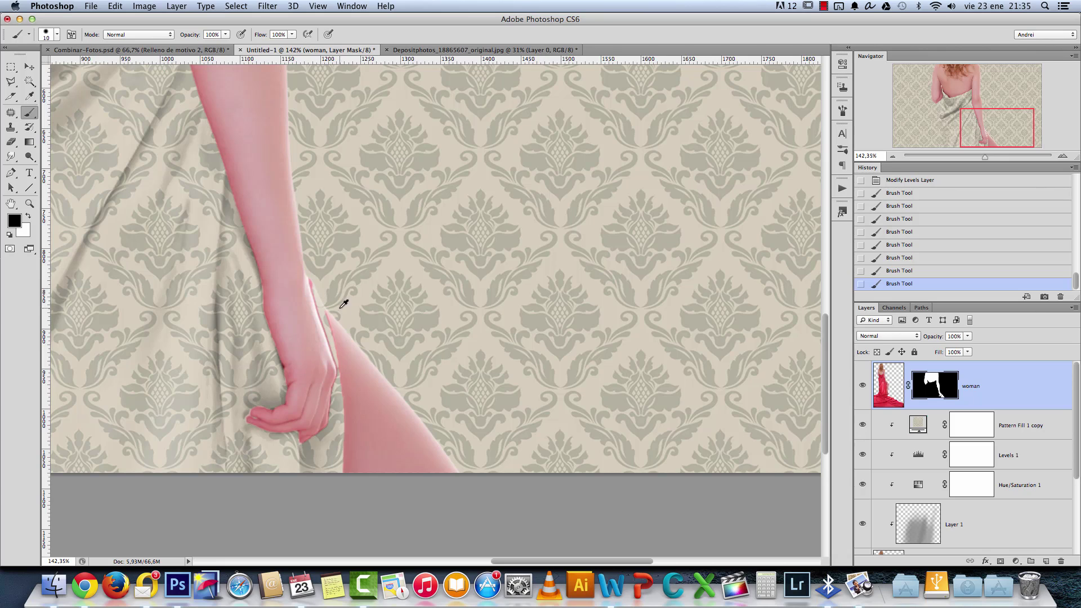
scroll(334, 327, "up", 4)
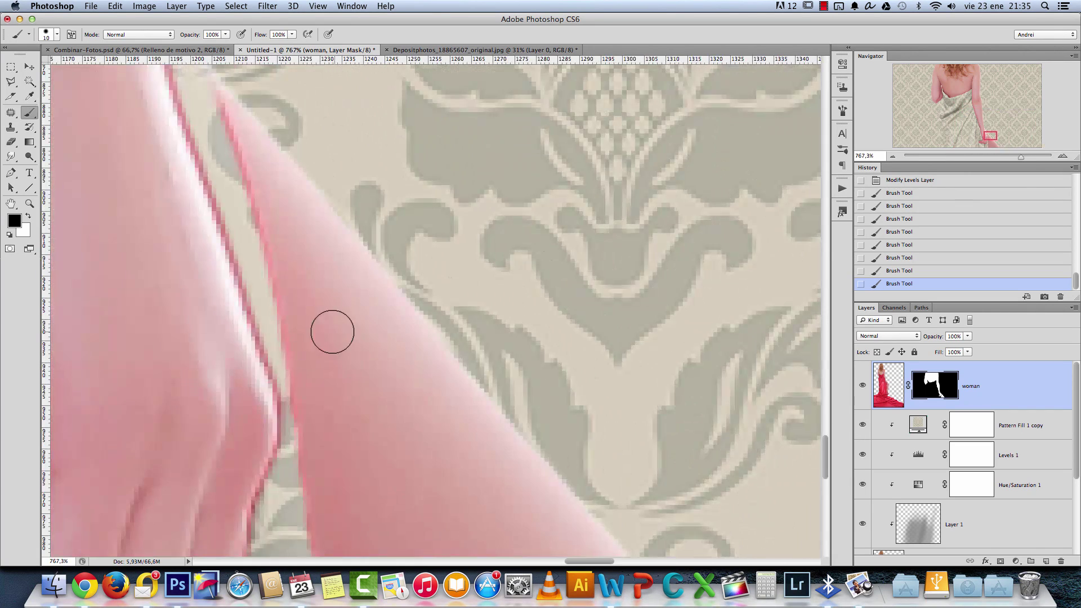
scroll(333, 321, "down", 2)
key("bracketright")
mouse_move(313, 253)
left_mouse_down()
mouse_move(388, 386)
mouse_move(393, 358)
left_mouse_up()
mouse_move(426, 476)
left_mouse_down()
mouse_move(330, 306)
mouse_move(337, 491)
mouse_move(335, 343)
mouse_move(333, 372)
mouse_move(364, 427)
mouse_move(428, 369)
mouse_move(411, 428)
left_mouse_up()
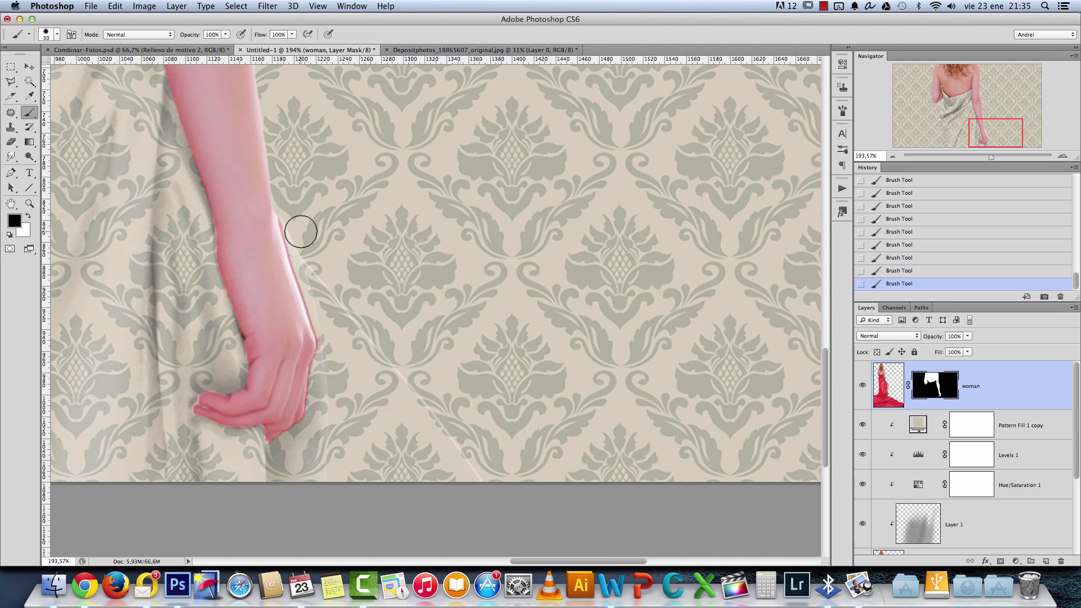
Mask out the dark pink fringe along the outer edge of the woman's right wrist and hand using a 9 px brush.
scroll(291, 218, "up", 5)
key("bracketleft")
key("bracketleft")
scroll(307, 271, "down", 2)
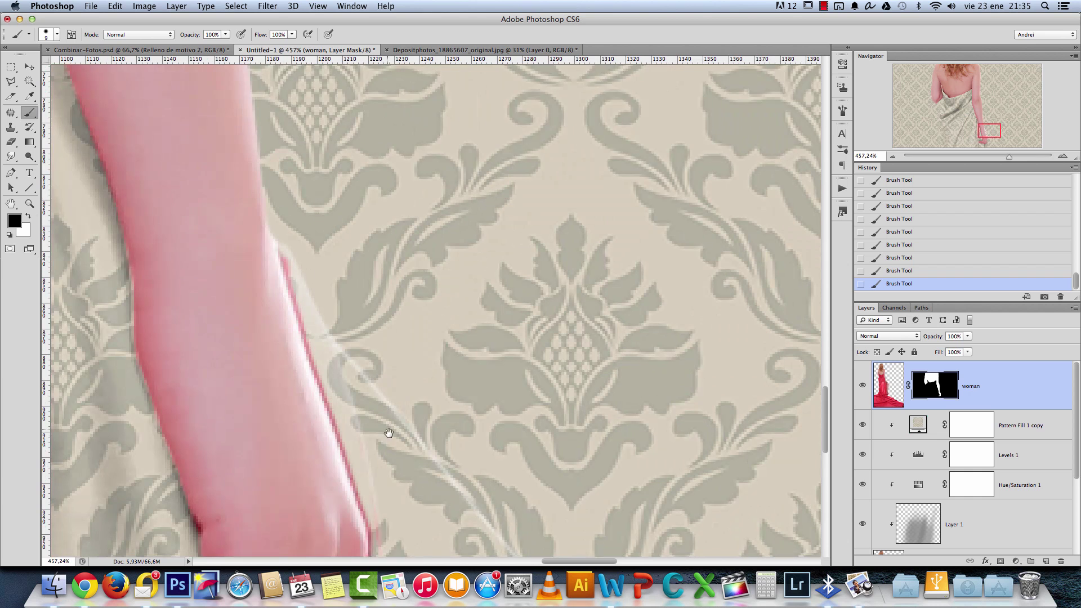
left_click_drag(386, 429, 376, 360)
left_click(360, 424, "shift")
left_click_drag(289, 208, 341, 320)
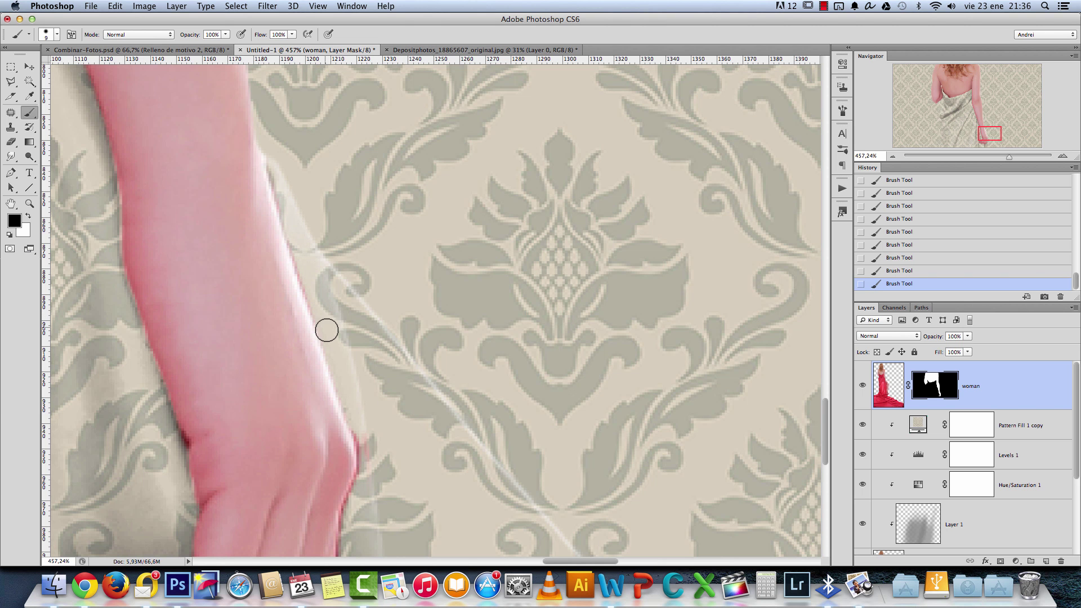
mouse_move(358, 417)
left_mouse_down()
mouse_move(369, 470)
mouse_move(354, 197)
left_mouse_up()
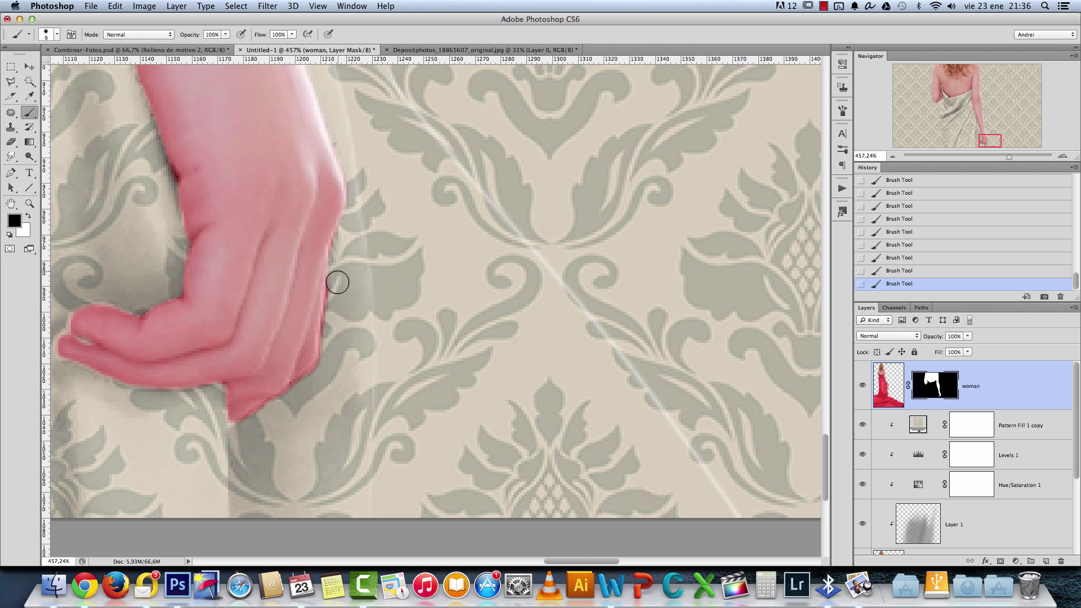
scroll(337, 345, "down", 3)
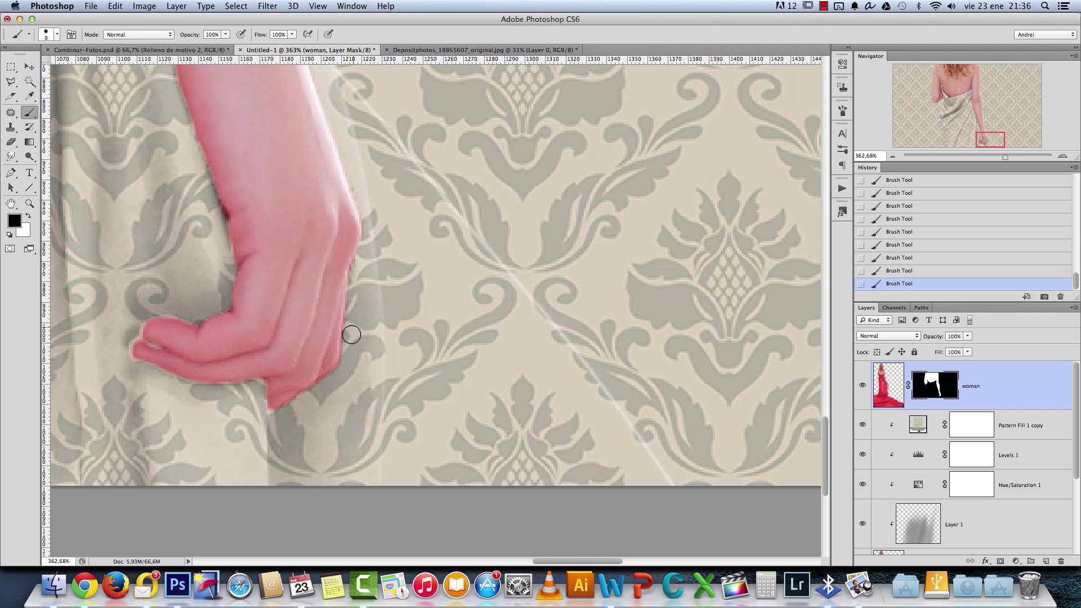
Target the dress layer's mask and paint out the pale dress streak beside the right hand with a black 35 px brush.
scroll(958, 450, "down", 2)
left_click(941, 538)
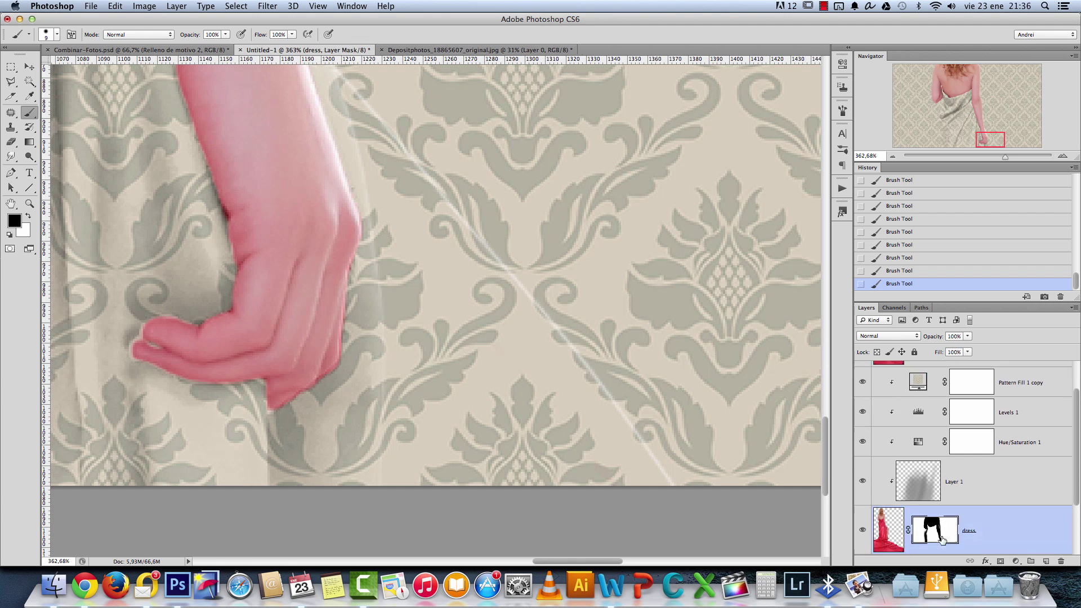
scroll(446, 213, "down", 7)
key("bracketright")
key("bracketright")
mouse_move(563, 366)
left_mouse_down()
mouse_move(381, 117)
mouse_move(413, 185)
mouse_move(415, 343)
mouse_move(398, 170)
left_mouse_up()
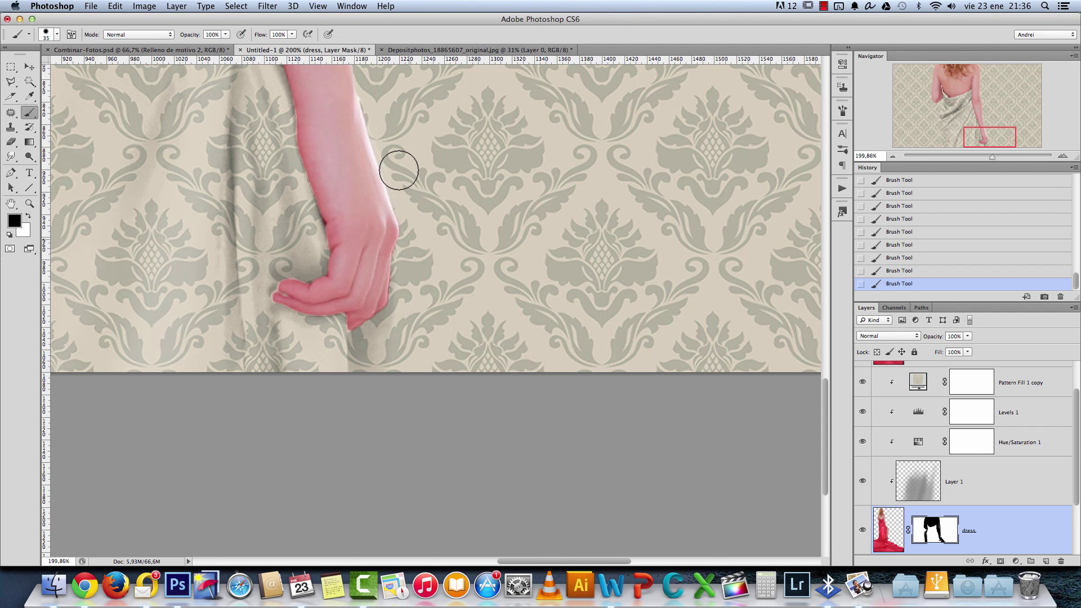
Soften the dress mask's brush and enlarge it to 100 px.
key("bracketright")
key("bracketright")
key("bracketright")
key("bracketright")
right_click(488, 234)
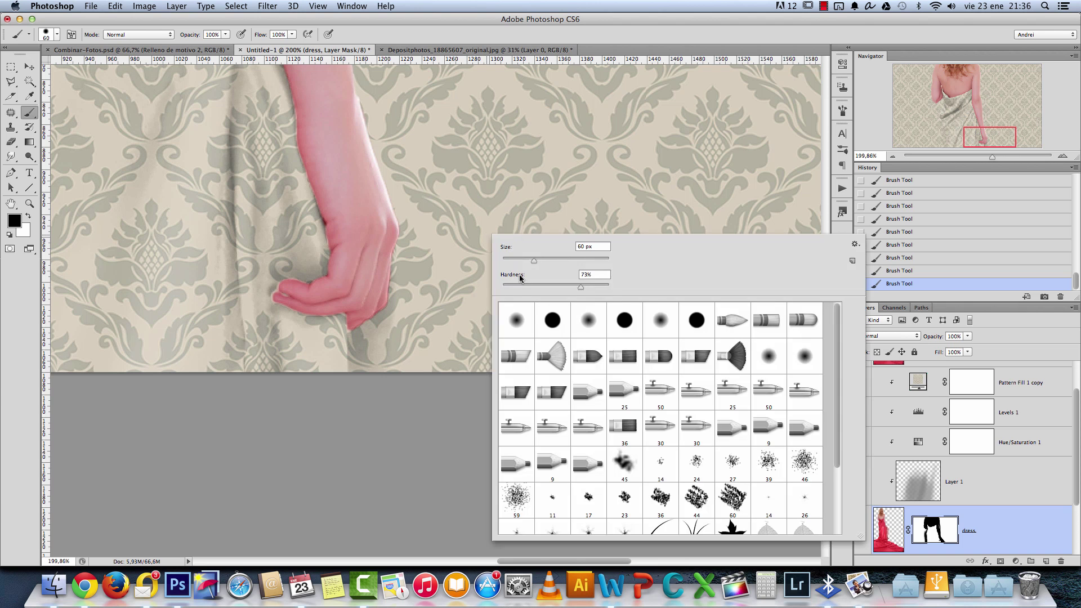
key("Return")
key("bracketright")
key("bracketright")
key("bracketright")
key("bracketright")
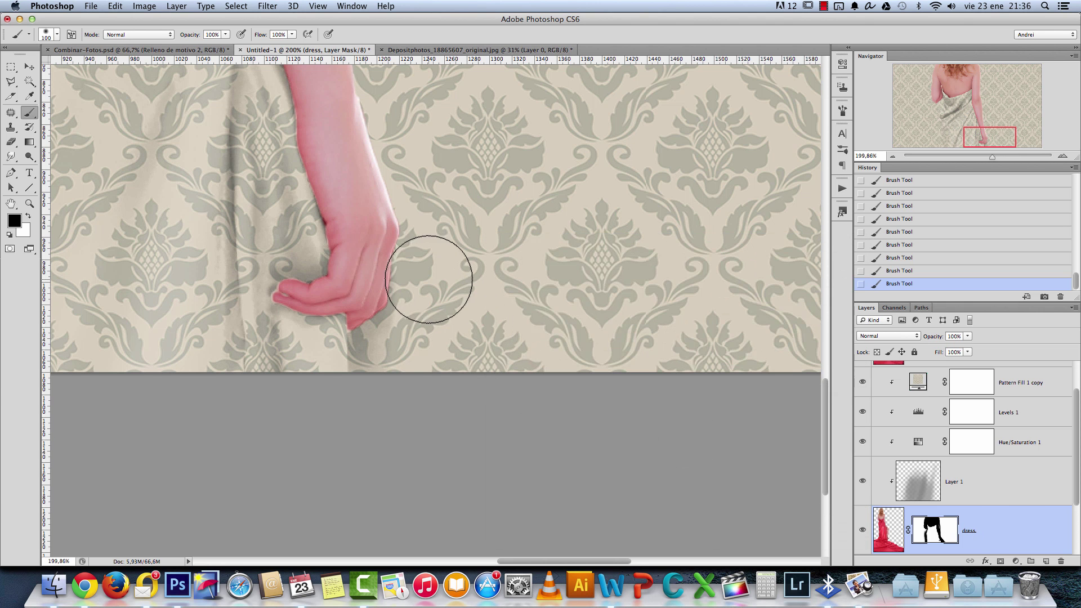
scroll(431, 366, "down", 4)
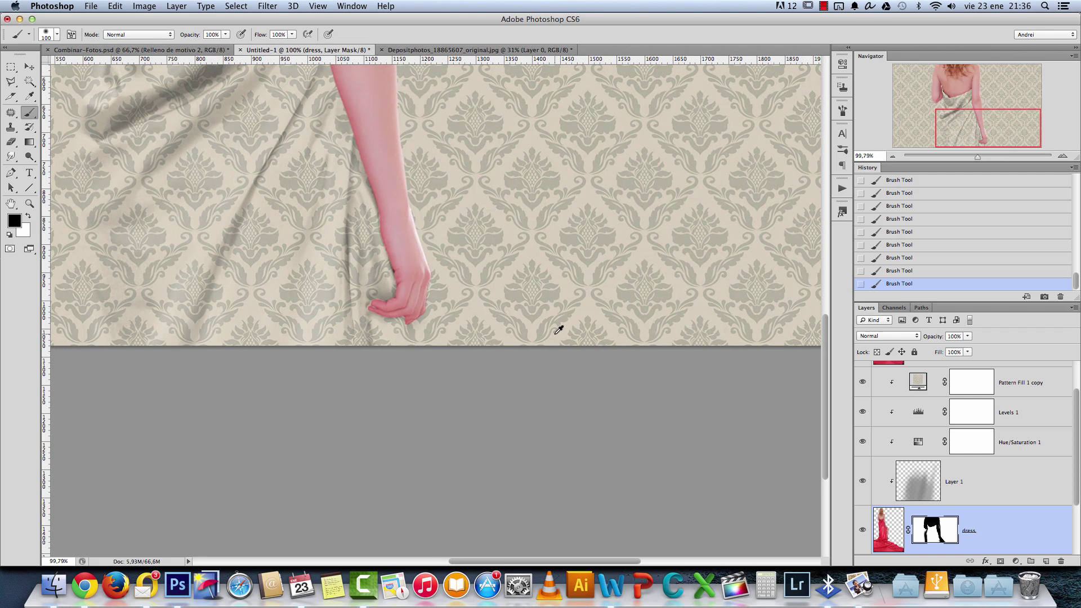
scroll(558, 330, "down", 2)
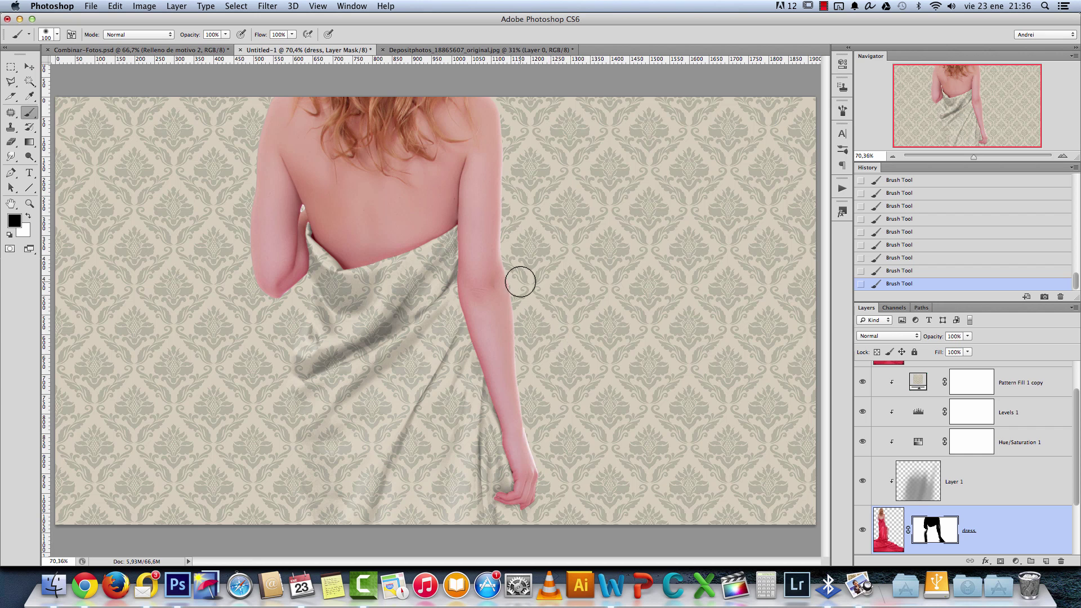
Create a new empty layer directly above Pattern Fill 1, beneath the dress layer.
scroll(523, 277, "down", 1)
scroll(998, 520, "down", 2)
left_click(996, 491)
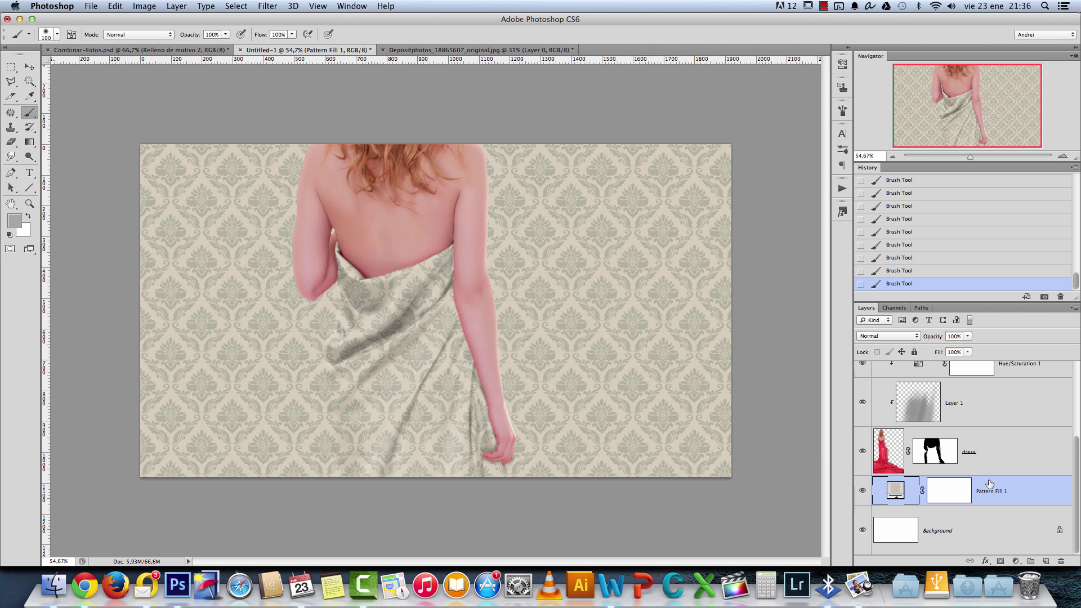
left_click(1043, 562)
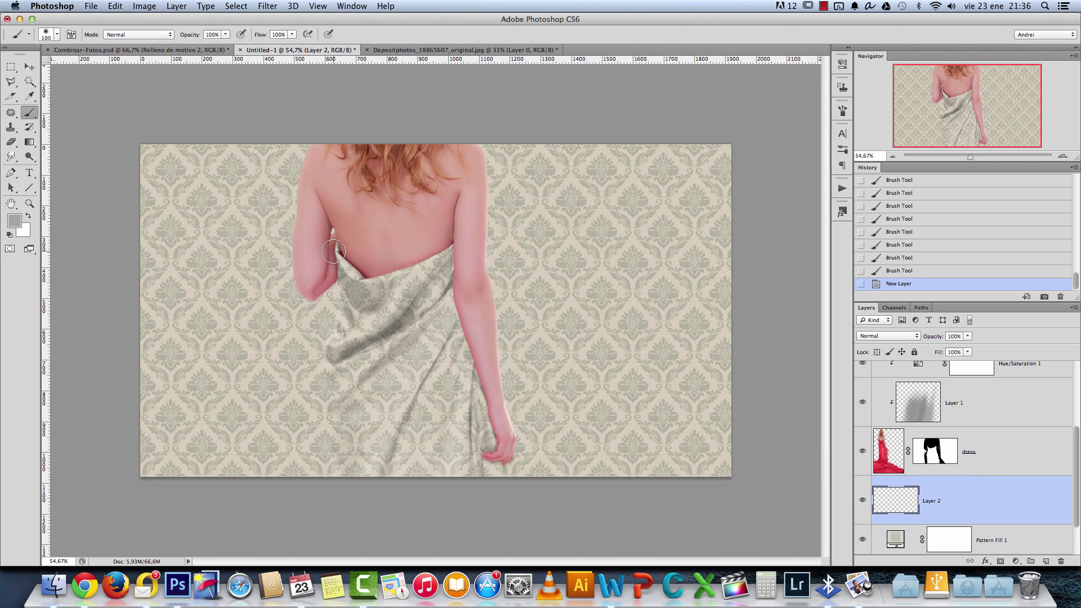
Paint a soft black shadow behind the woman's back on the new layer, using a brush enlarged to 600 px.
key("bracketright")
key("bracketright")
key("bracketright")
key("bracketright")
key("bracketright")
key("bracketright")
key("bracketright")
key("bracketright")
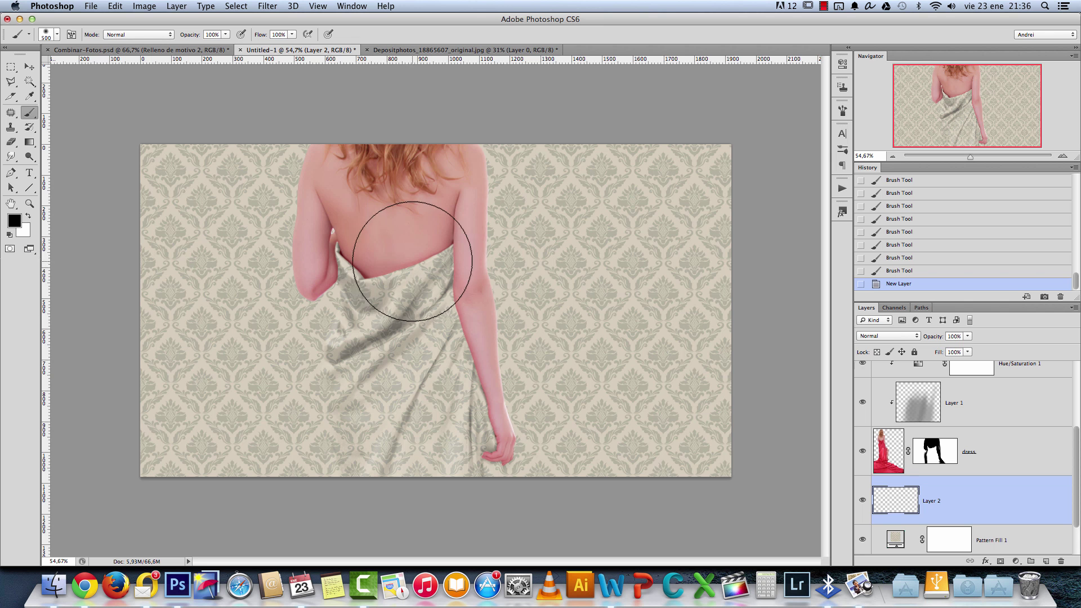
left_click(406, 217)
left_click(398, 274)
left_click(393, 222)
left_click(379, 174)
left_click(369, 263)
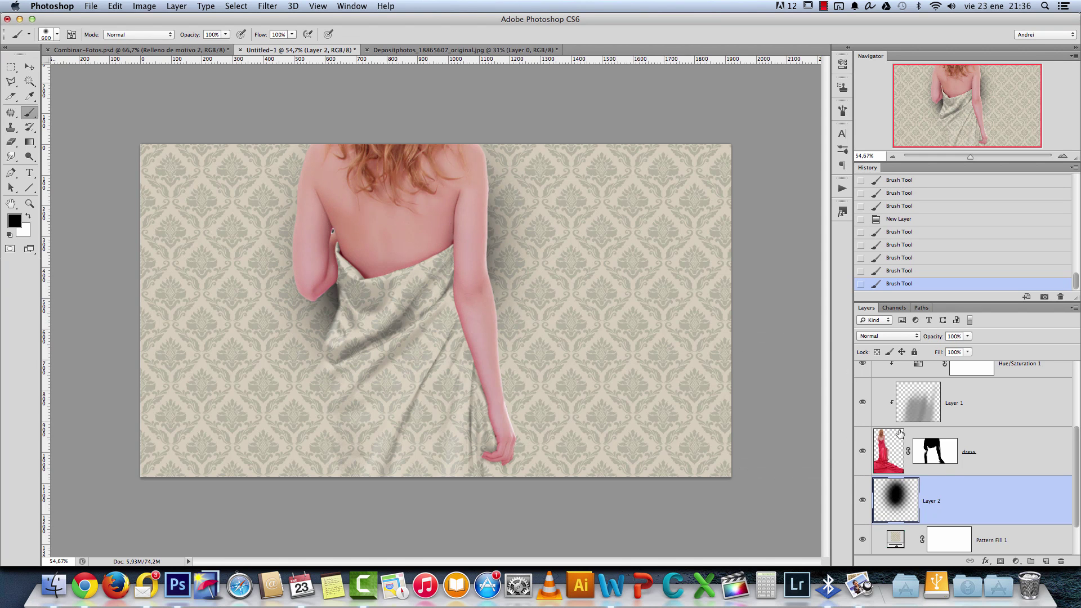
Set the Eraser to 342 px with 0% hardness, undoing a trial erasure of the shadow near the left elbow.
key("e")
key("bracketleft")
key("bracketleft")
key("bracketleft")
key("bracketleft")
key("bracketleft")
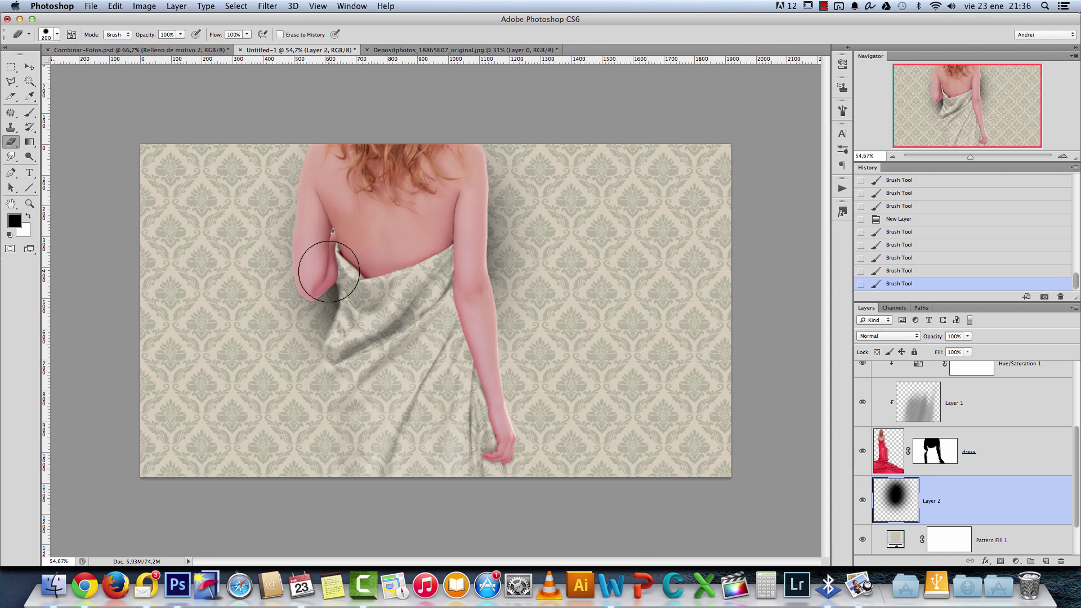
left_click_drag(354, 281, 358, 299)
key("alt+super+z")
right_click(396, 270)
left_click_drag(475, 311, 361, 315)
left_click_drag(492, 285, 496, 285)
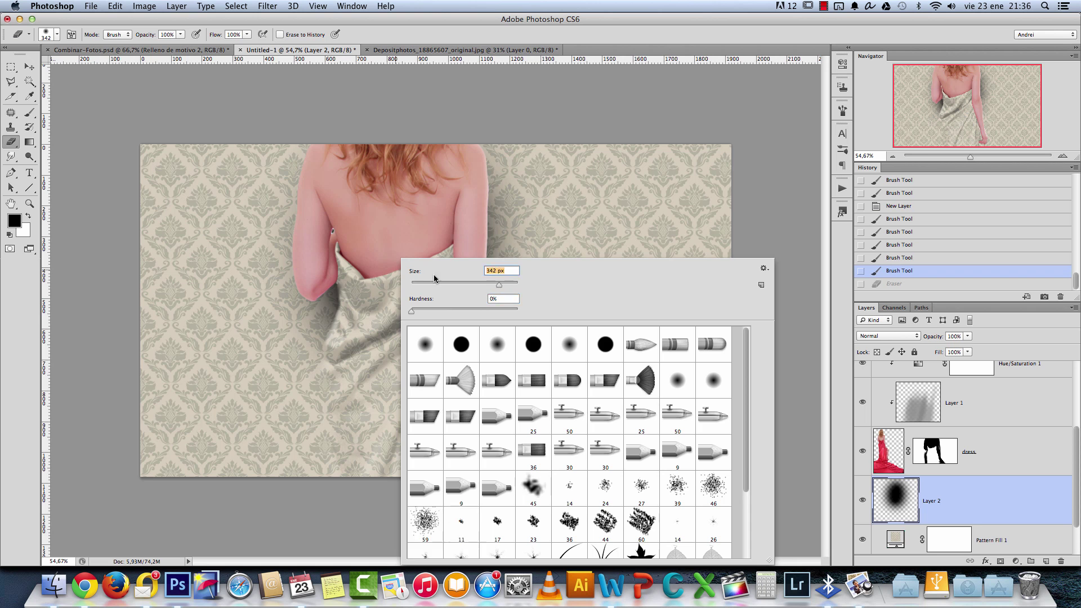
Erase the painted shadow around the woman's left arm and the left side of the dress.
left_click(386, 314)
mouse_move(387, 314)
left_mouse_down()
mouse_move(349, 310)
mouse_move(301, 379)
mouse_move(321, 299)
mouse_move(321, 231)
mouse_move(286, 293)
left_mouse_up()
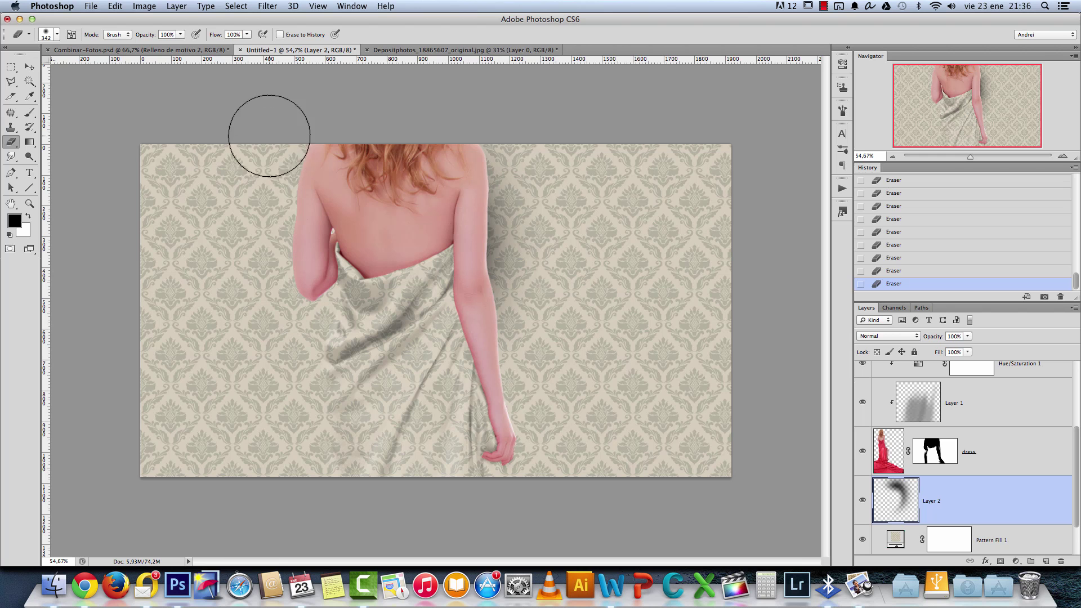
left_click_drag(261, 248, 319, 378)
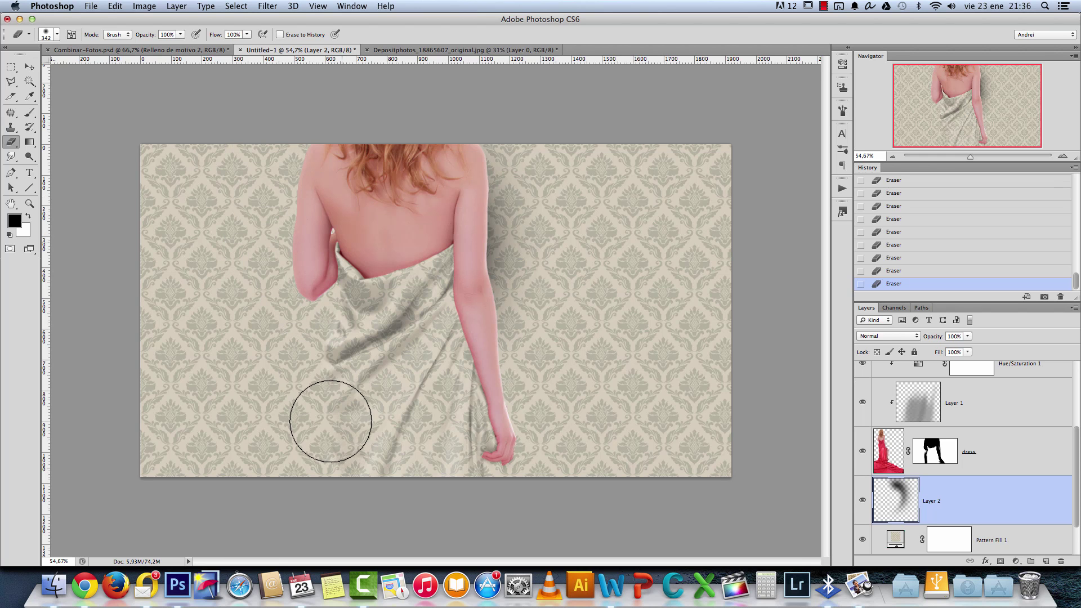
Free-transform the shadow layer to about 113% height, rotate it about -3.5° and reposition it behind the right arm.
scroll(345, 374, "down", 4)
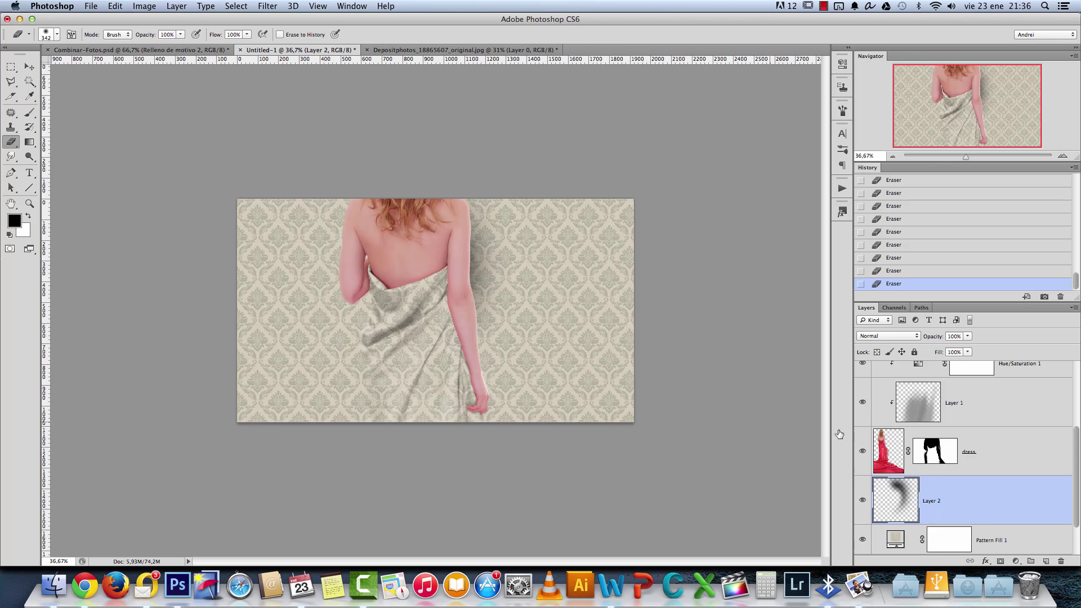
key("ctrl+t")
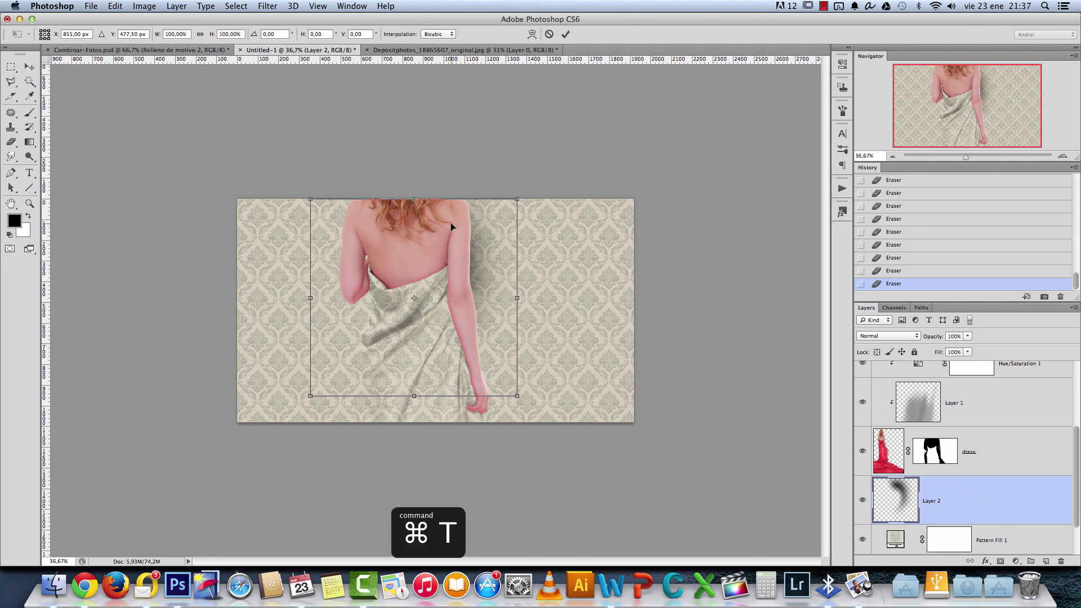
left_click_drag(411, 196, 414, 172)
left_click_drag(463, 231, 456, 226)
left_click_drag(538, 179, 530, 170)
left_click_drag(463, 273, 474, 279)
key("Return")
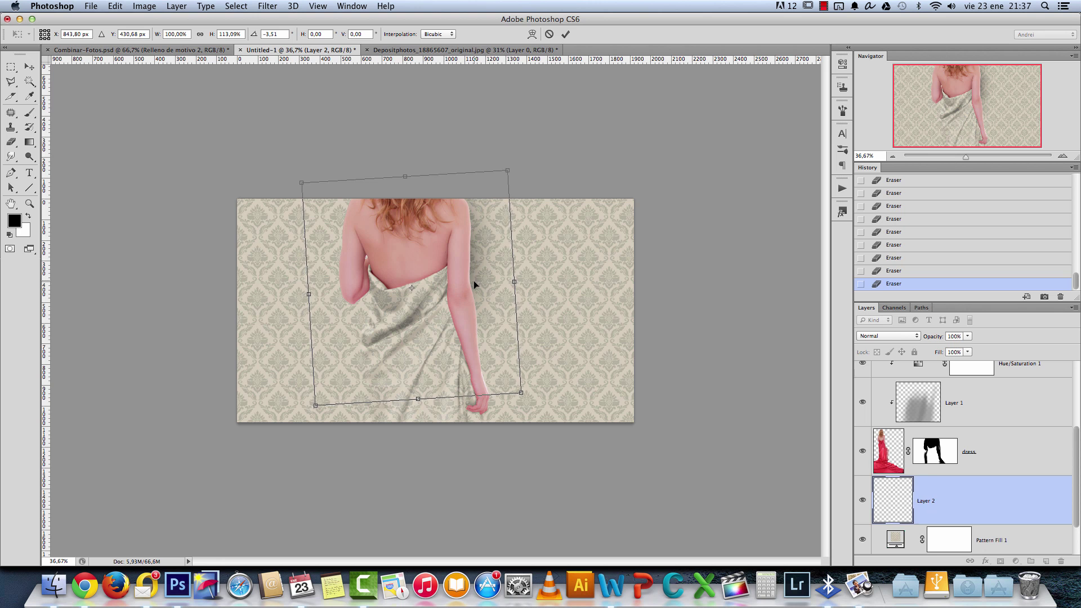
scroll(533, 282, "up", 2)
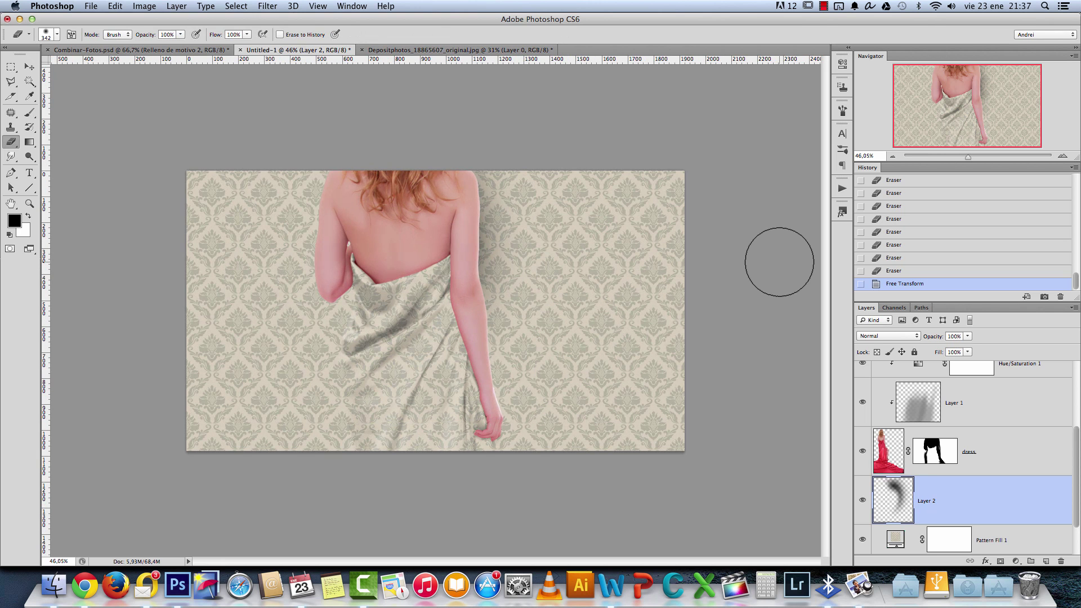
left_click(1061, 157)
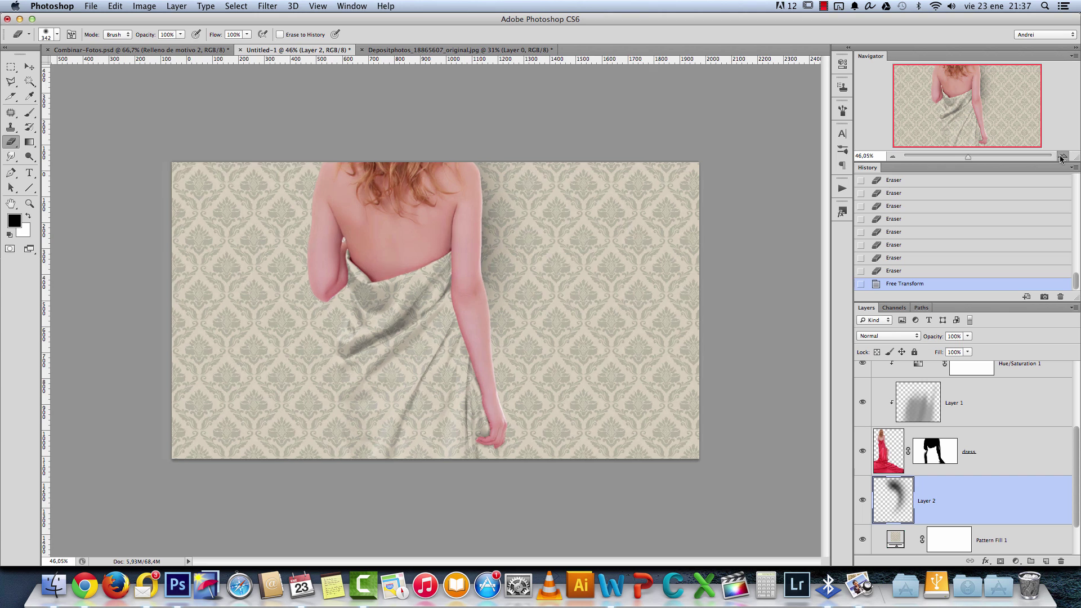
left_click(1062, 157)
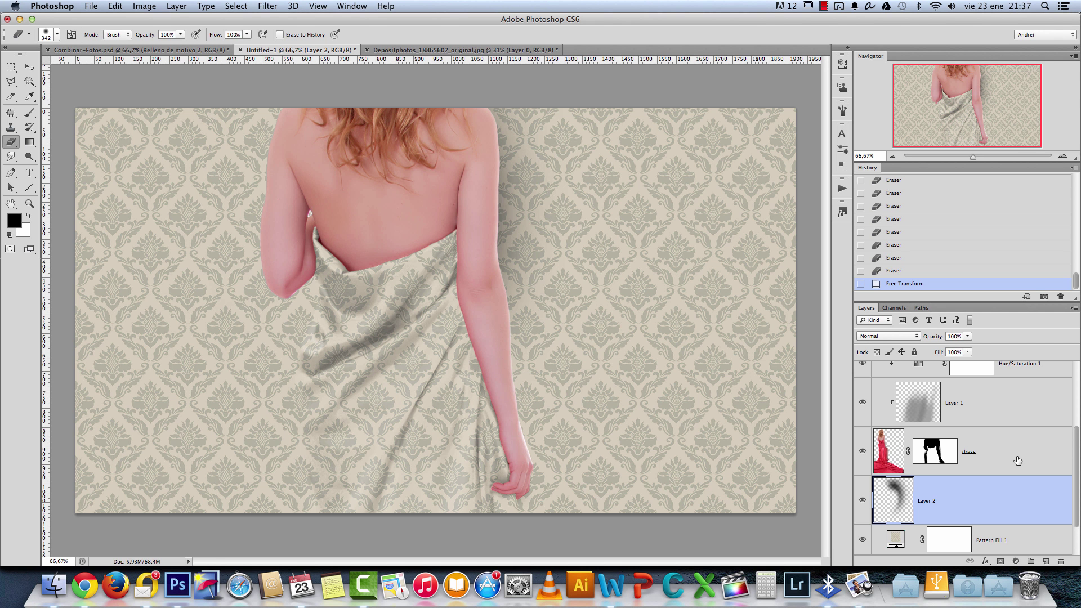
left_click_drag(1075, 435, 1074, 379)
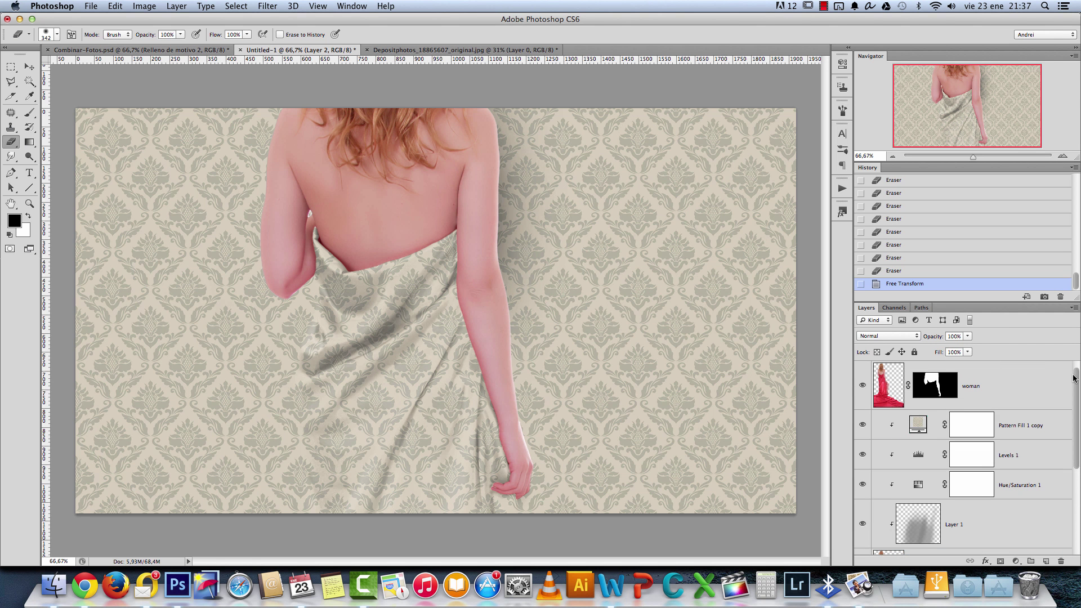